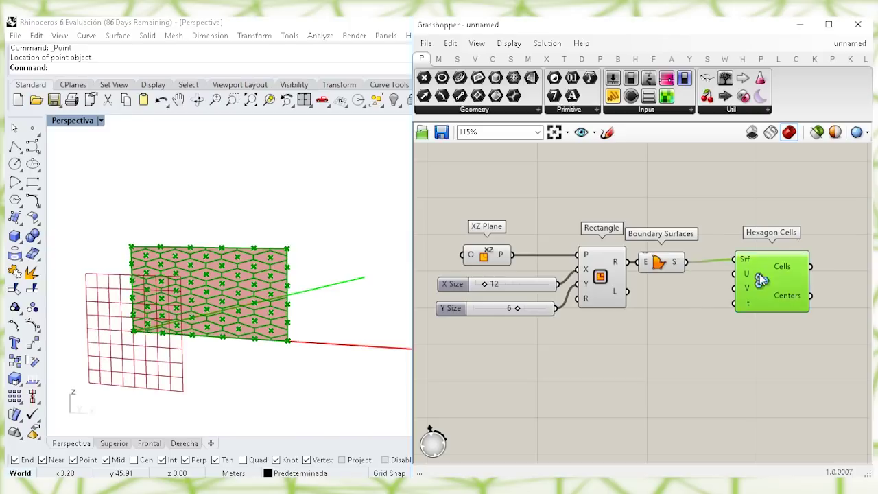
Add a number slider set to 29 and connect it to the U input of Hexagon Cells
double_click(607, 350)
text(29)
key(Return)
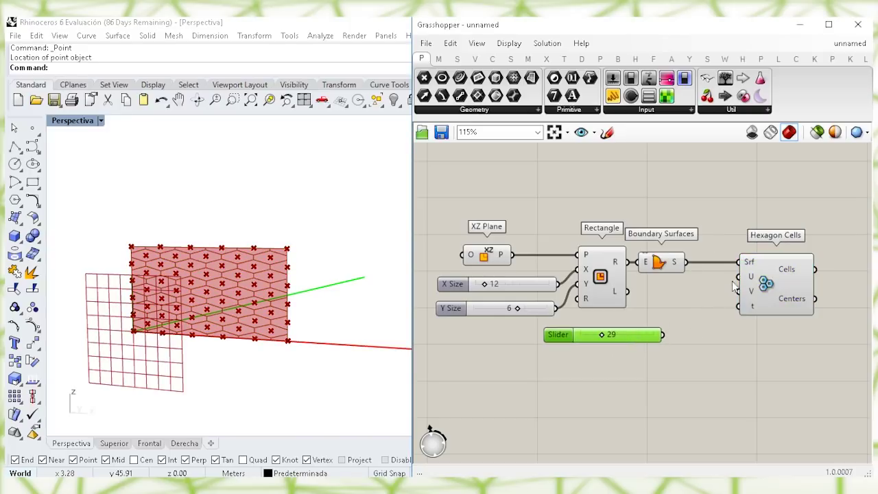
drag(664, 347, 659, 326)
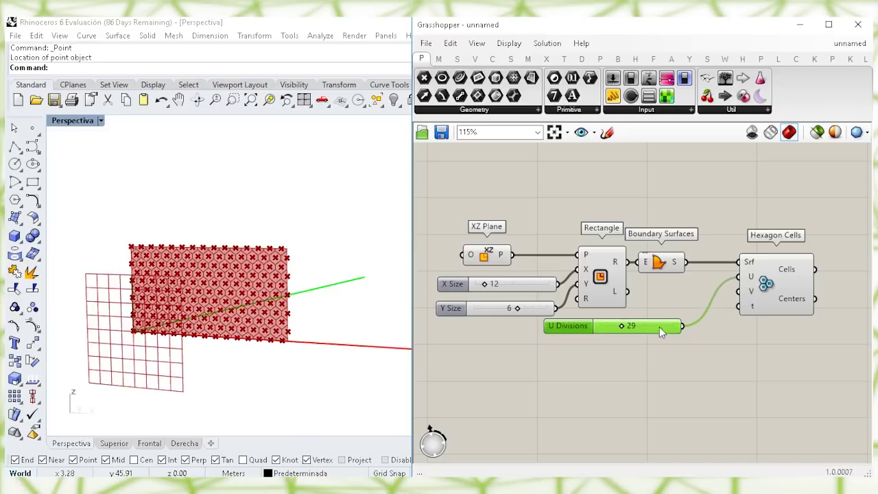
Add a number slider set to 12, connect it to the V input of Hexagon Cells, and align it under the U slider
double_click(645, 379)
text(12)
key(Return)
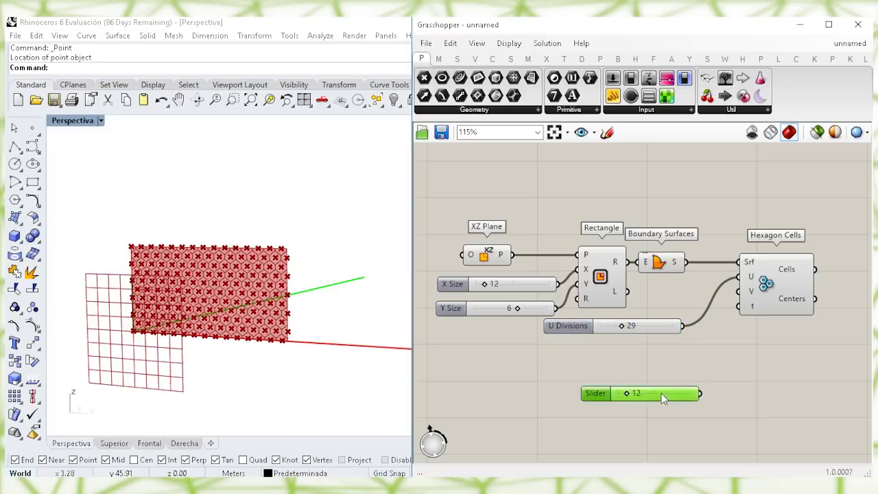
drag(661, 394, 630, 349)
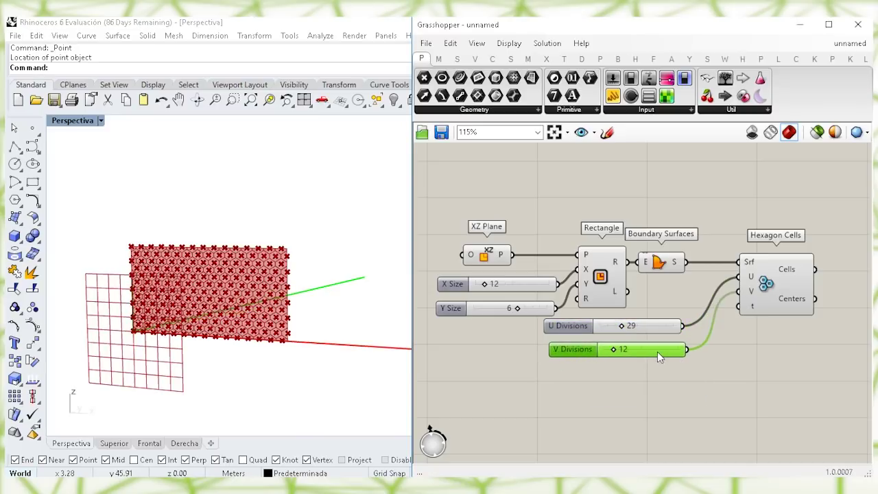
click(693, 379)
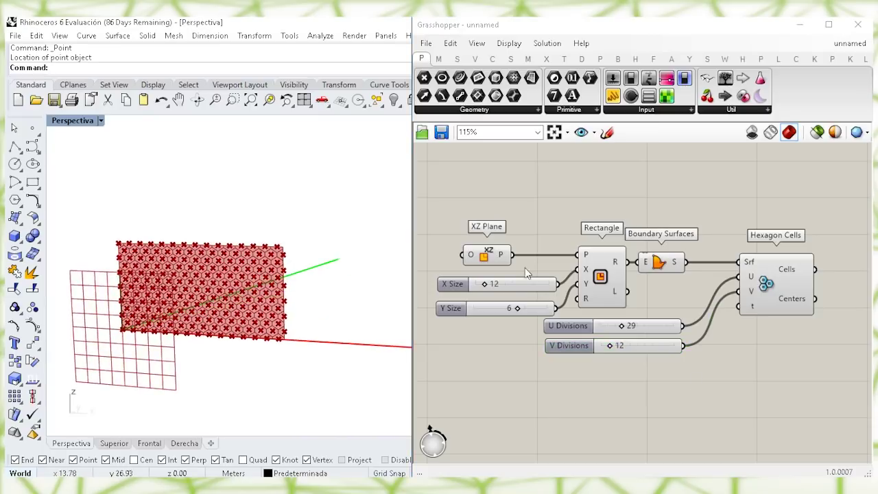
Turn off the preview of the XZ Plane component
click(486, 256)
right_click(483, 255)
click(513, 278)
Add an Explode component beside Hexagon Cells and feed the Cells output into its curve input
scroll(180, 295, up, 5)
mouse_move(261, 269)
right_down()
mouse_move(277, 264)
mouse_move(265, 257)
mouse_move(294, 259)
mouse_move(278, 263)
right_up()
right_drag(738, 213, 574, 205)
mouse_move(621, 259)
right_drag(714, 264, 641, 261)
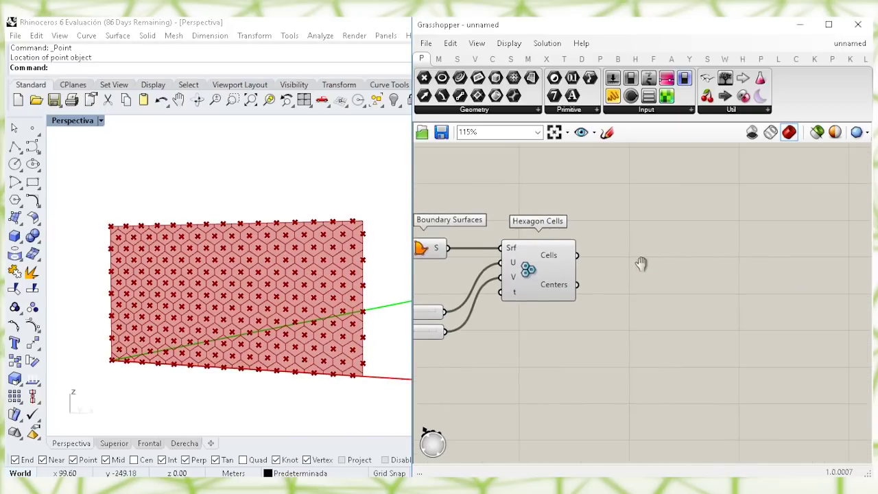
double_click(647, 262)
text(explode)
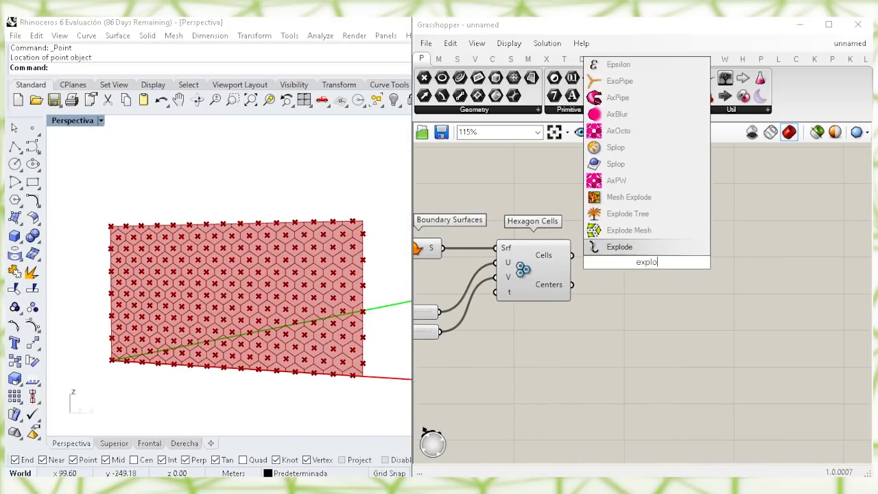
key(Return)
drag(575, 262, 572, 255)
drag(647, 261, 632, 261)
Add a List Length component and connect the segments output of Explode to it
double_click(726, 276)
text(lis)
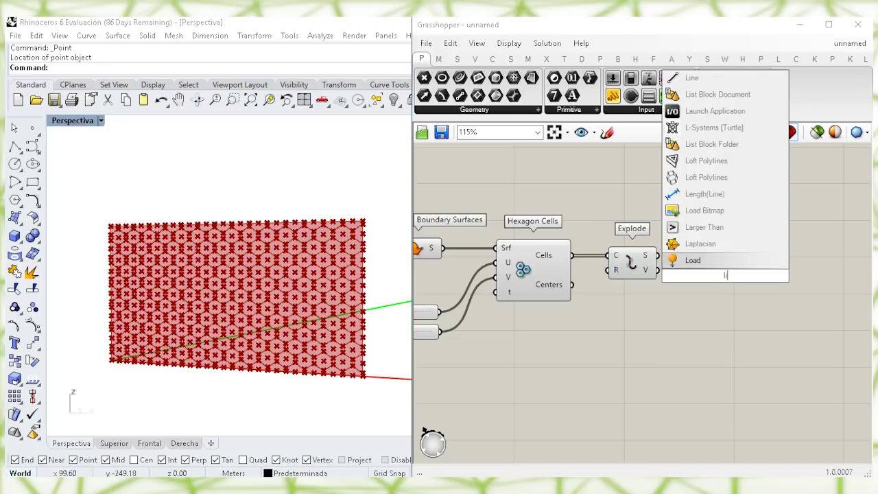
click(717, 228)
drag(708, 275, 685, 256)
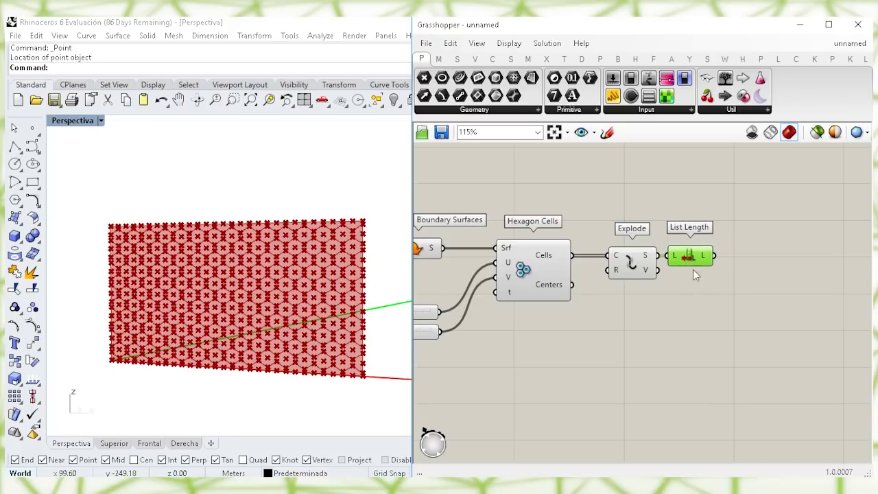
Add an Evaluate component and connect the List Length output to its x variable
double_click(693, 269)
text(ev)
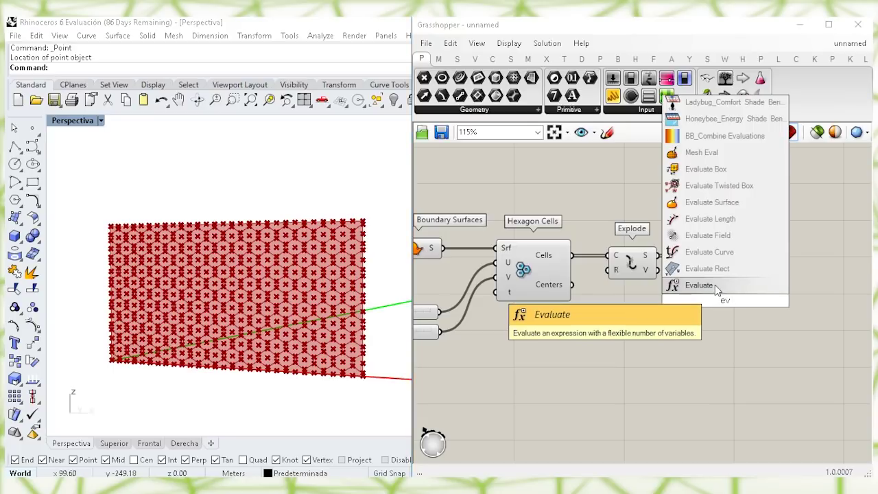
click(715, 285)
drag(726, 291, 768, 240)
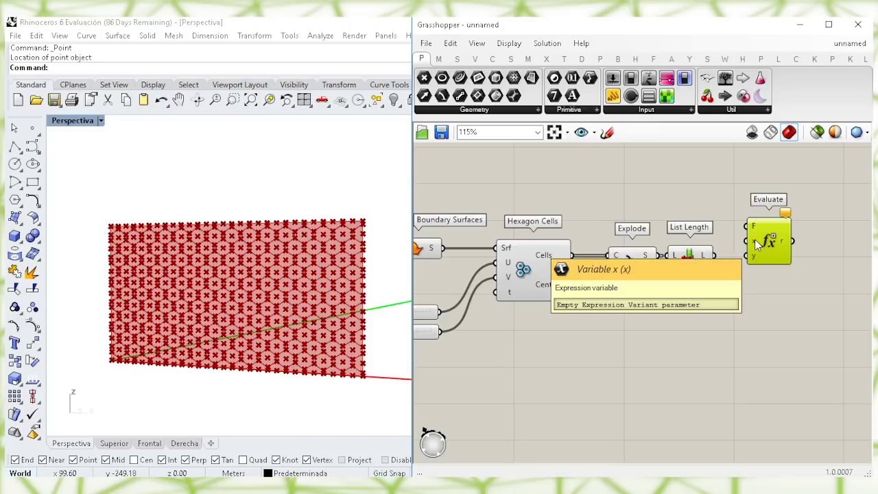
drag(714, 255, 763, 253)
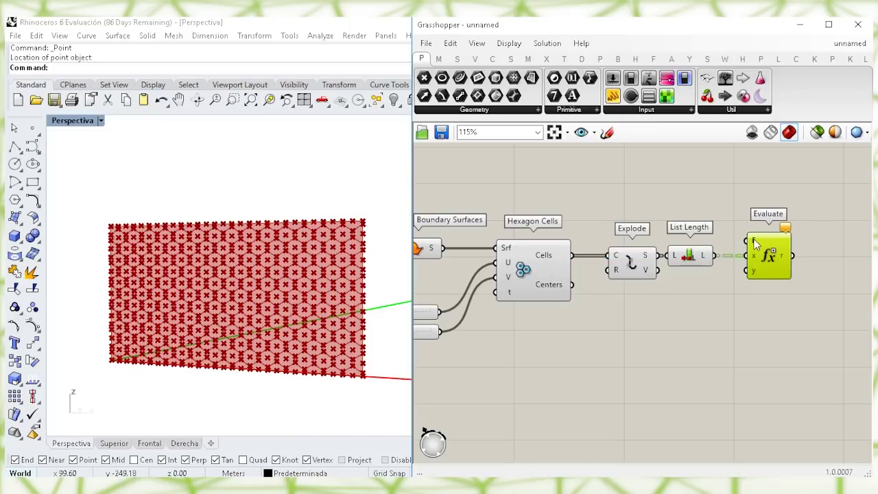
Add a panel above the Explode component containing the expression x=6
drag(638, 192, 640, 193)
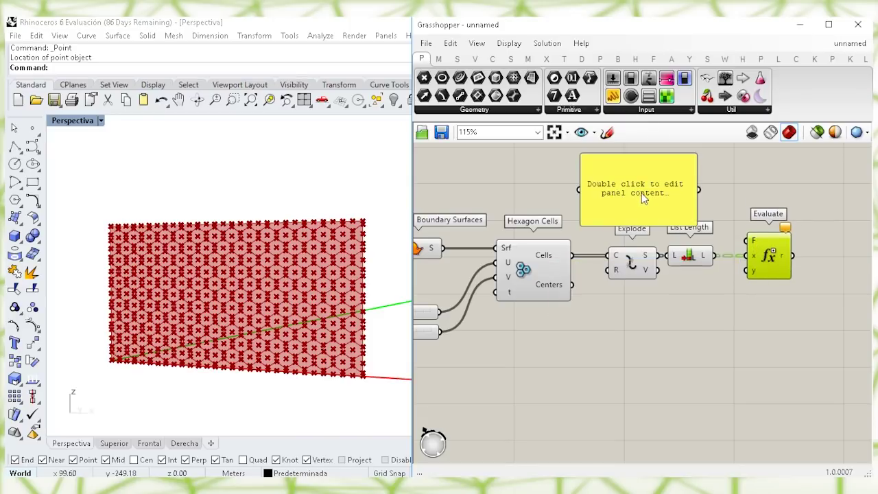
right_drag(641, 192, 637, 248)
double_click(634, 238)
text(x)
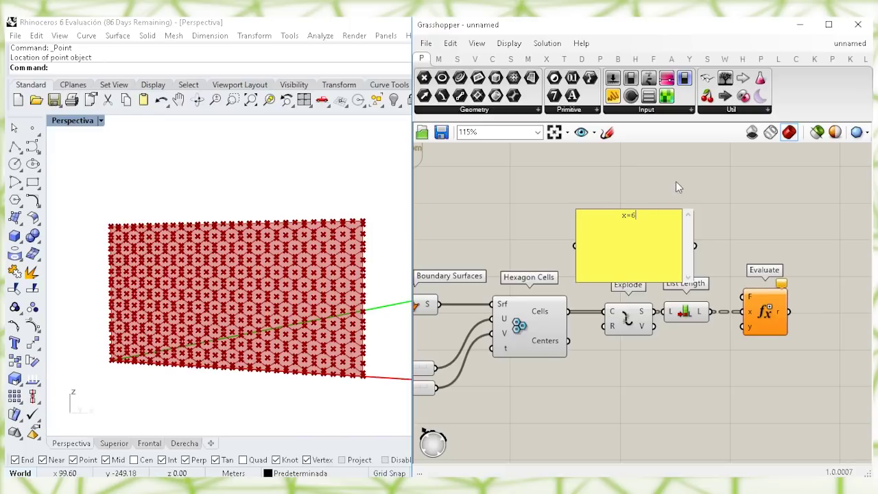
text(=6)
click(676, 184)
Turn off multiline data for the x=6 panel, shrink it, and connect it to the F input of Evaluate
right_click(653, 234)
click(682, 230)
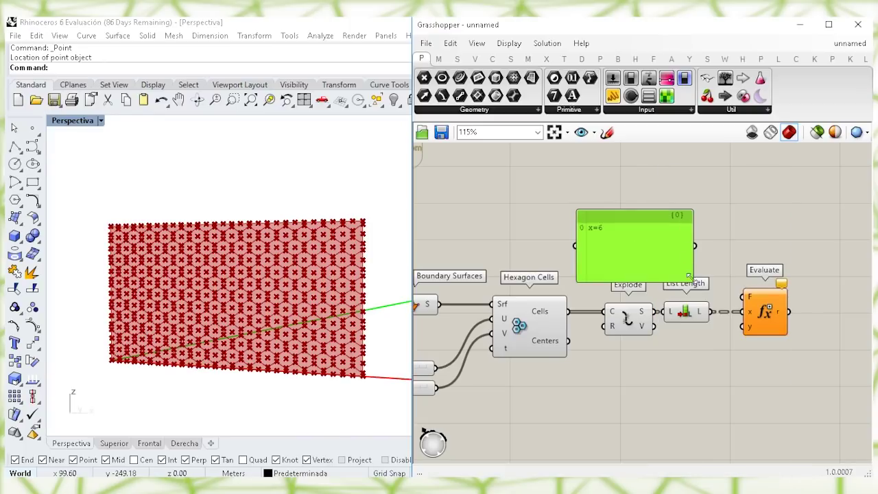
drag(690, 276, 714, 246)
click(717, 223)
Add a Cull Pattern component beside Evaluate and flatten its P input
right_drag(749, 328, 680, 320)
double_click(676, 389)
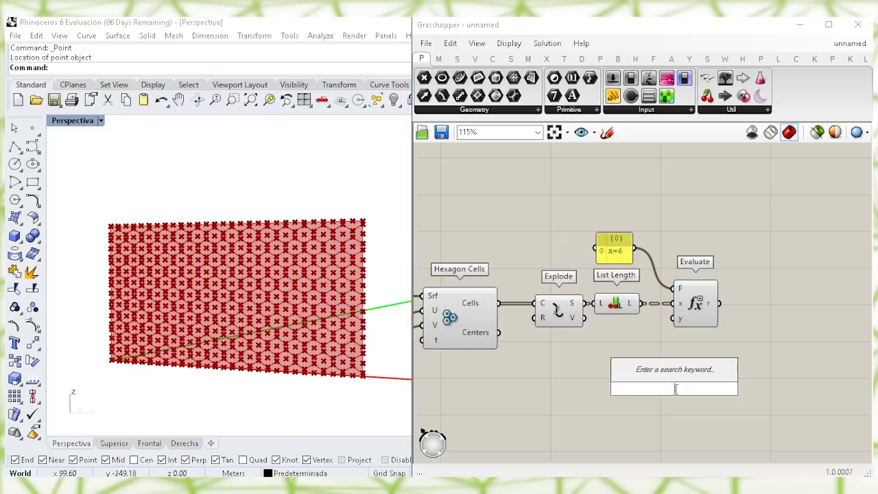
text(cull)
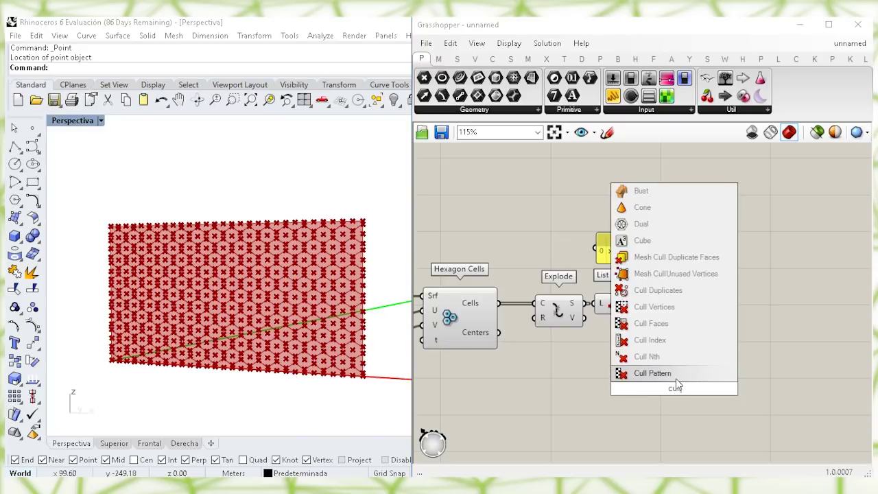
click(675, 379)
drag(676, 380, 776, 318)
right_click(767, 326)
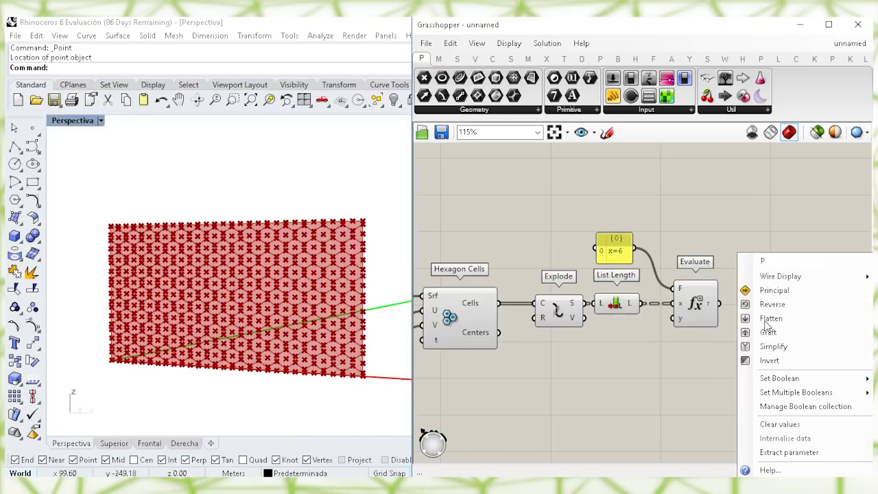
click(770, 318)
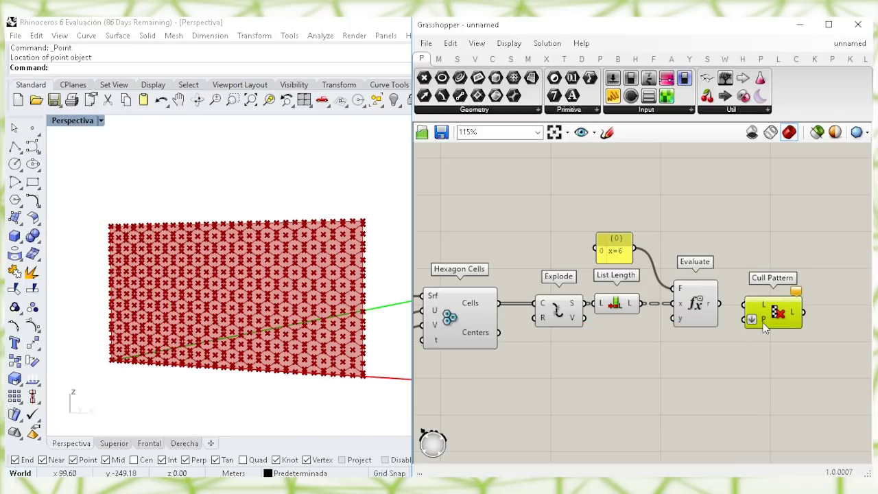
Connect the Evaluate result to the P input of Cull Pattern and the hexagon Centers to its L input
drag(749, 328, 746, 319)
drag(767, 314, 764, 297)
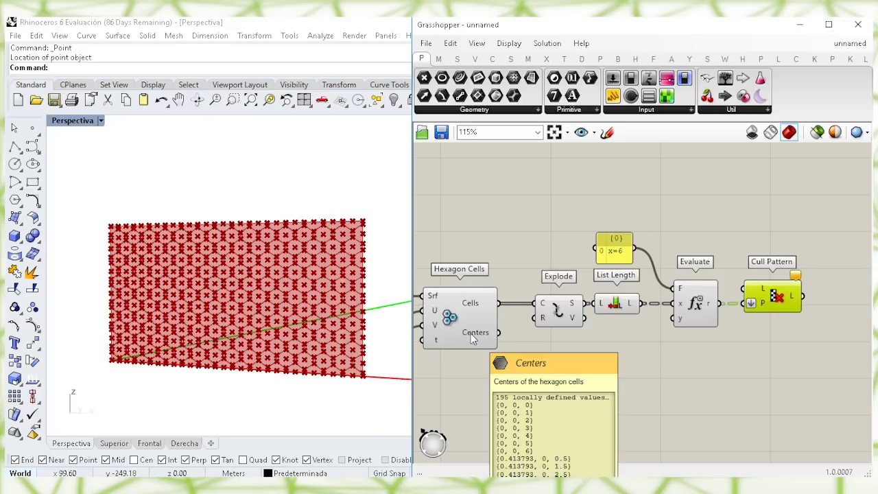
drag(498, 332, 746, 346)
click(709, 349)
Turn off the preview of the Hexagon Cells, Explode, List Length and Evaluate components
drag(709, 392, 476, 201)
right_click(476, 198)
click(514, 222)
click(525, 198)
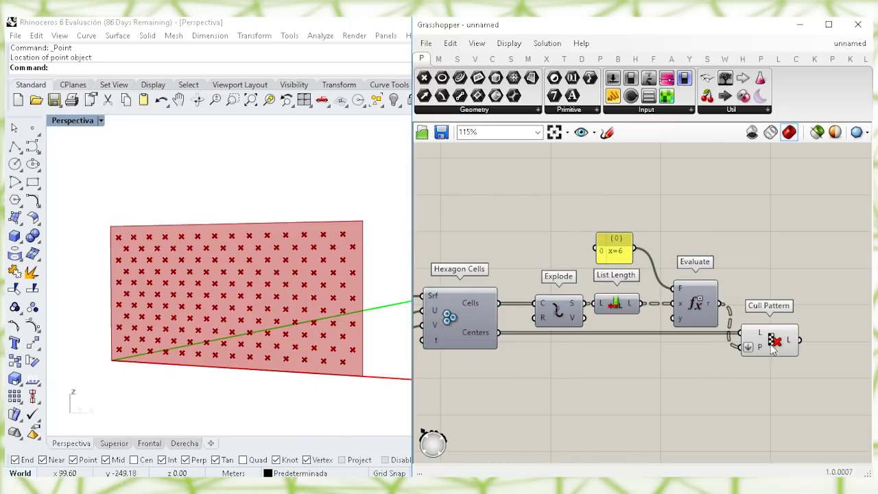
Duplicate the Cull Pattern component above the original and connect the hexagon Cells output to the copy's L input
click(768, 341)
key(ctrl+c)
key(ctrl+v)
drag(770, 345, 764, 203)
click(686, 220)
drag(499, 303, 774, 211)
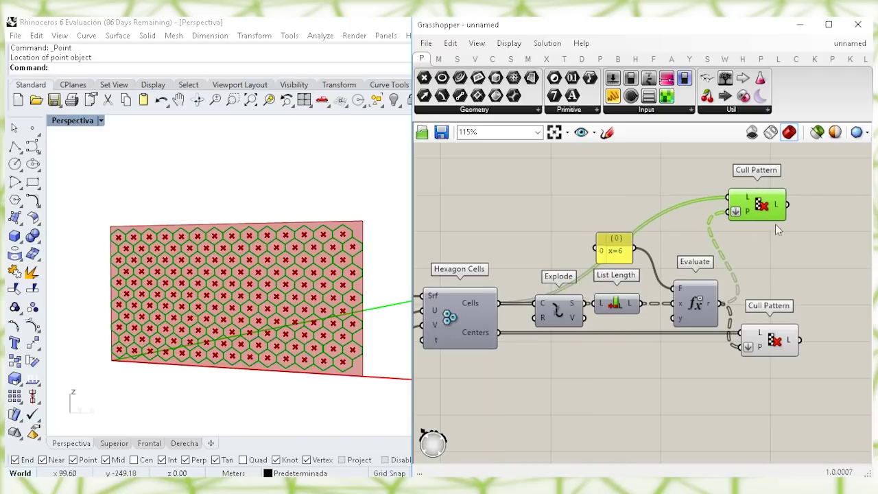
drag(774, 346, 770, 345)
click(683, 397)
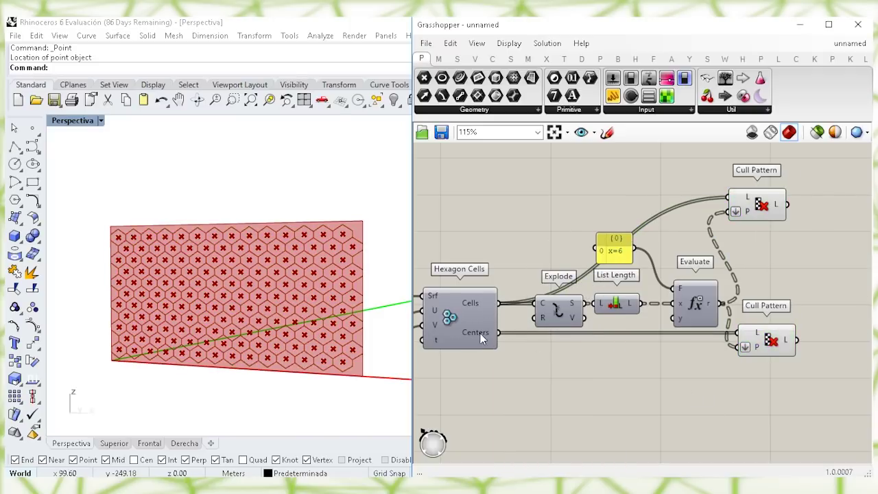
Examine the culled hexagon cells and their centre points up close in the viewport
right_drag(480, 338, 539, 304)
right_drag(243, 320, 248, 298)
right_drag(296, 282, 259, 283)
scroll(261, 272, up, 2)
scroll(279, 260, up, 5)
mouse_move(316, 228)
shift+right_down()
mouse_move(319, 238)
mouse_move(329, 225)
shift+right_up()
right_drag(720, 286, 614, 286)
click(705, 166)
shift+right_drag(401, 214, 371, 207)
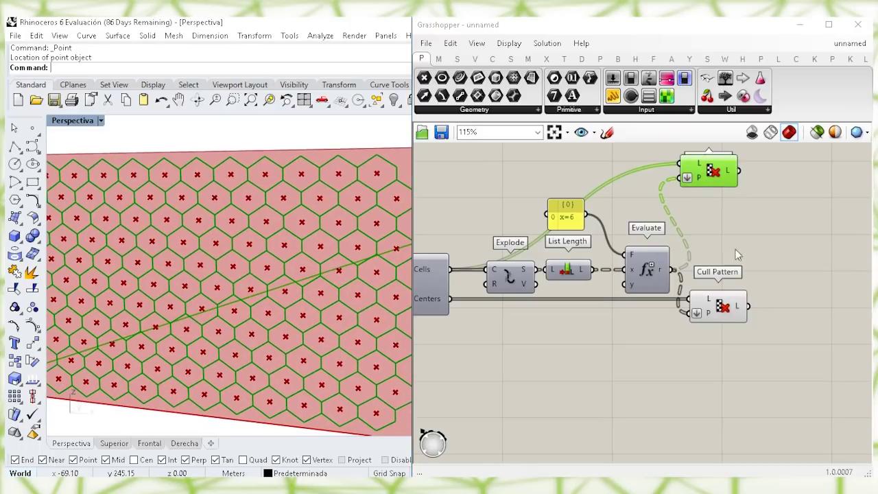
Add a List Item component below and beyond the Cull Pattern component that filters the centres
right_drag(774, 322, 748, 316)
right_drag(701, 383, 615, 377)
click(615, 377)
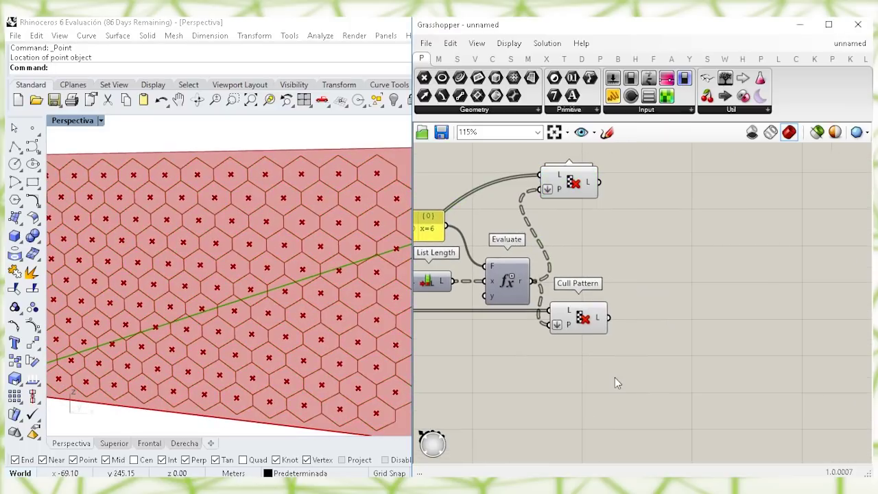
double_click(615, 377)
text(list item)
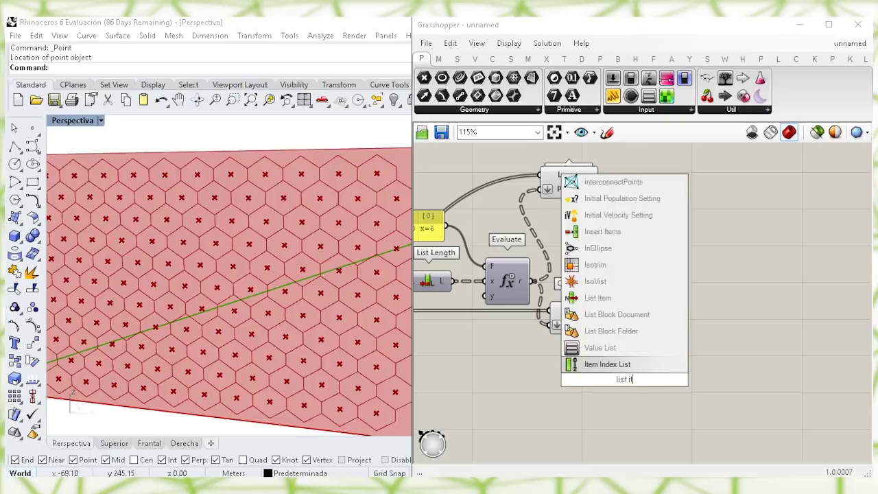
click(597, 365)
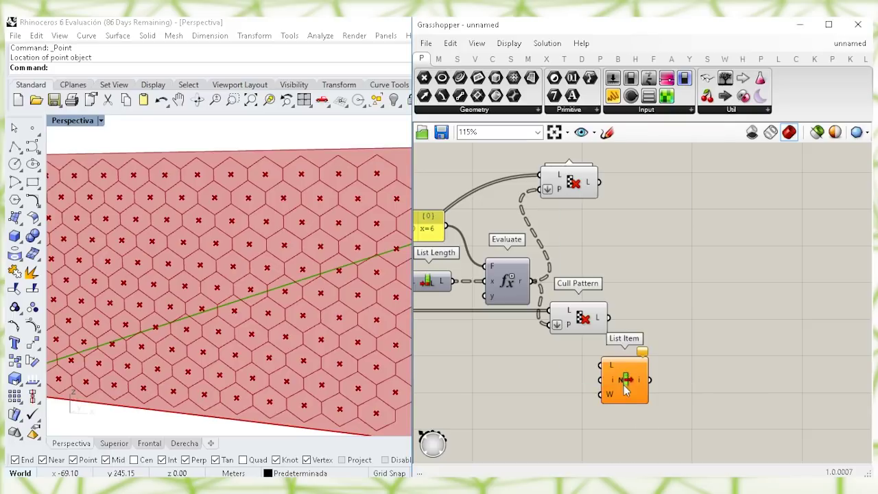
drag(625, 382, 690, 374)
Add a second Explode component and feed it the cells from the upper Cull Pattern
click(570, 180)
click(627, 242)
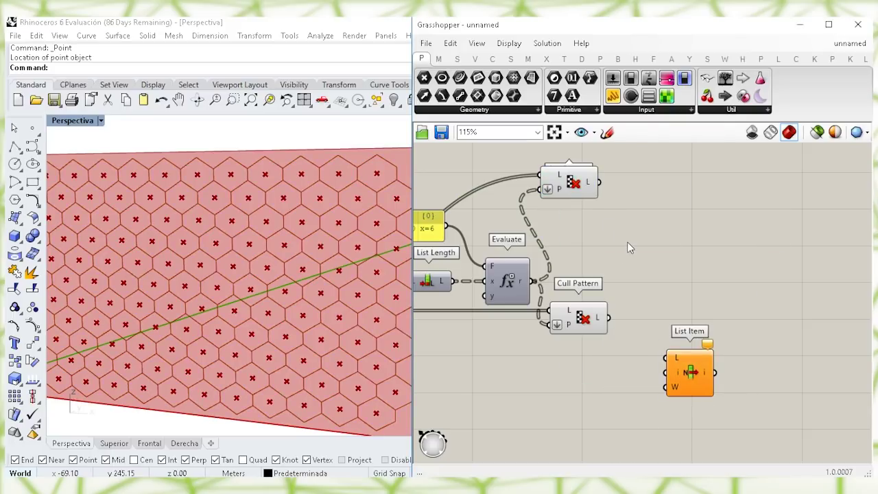
double_click(627, 241)
text(explo)
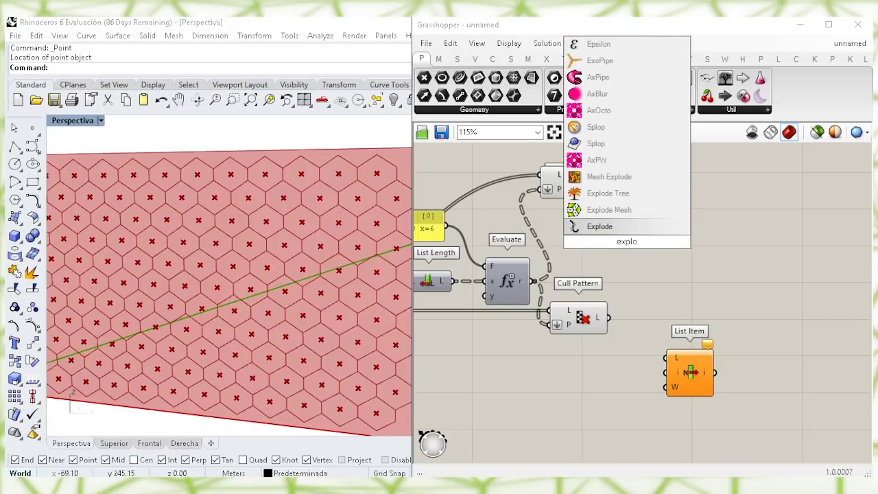
key(Return)
drag(600, 223, 608, 233)
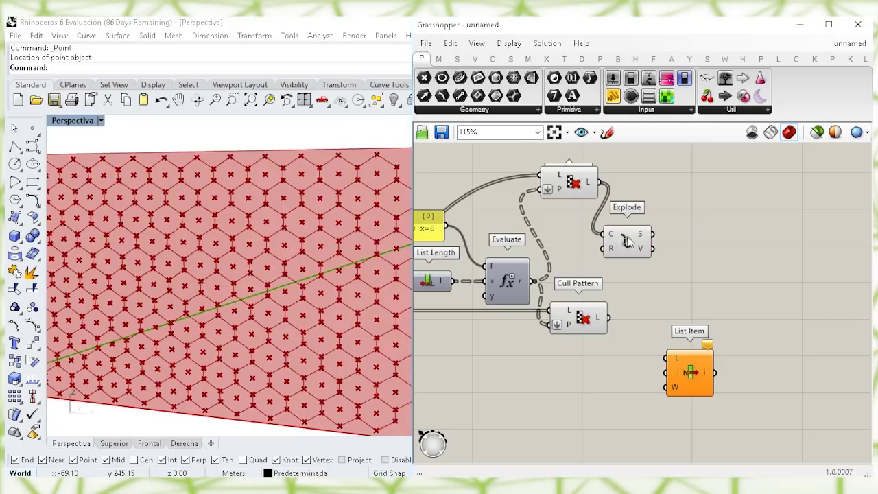
Connect the segments output of the new Explode component to the L input of List Item
drag(664, 246, 653, 234)
drag(690, 374, 697, 373)
click(636, 277)
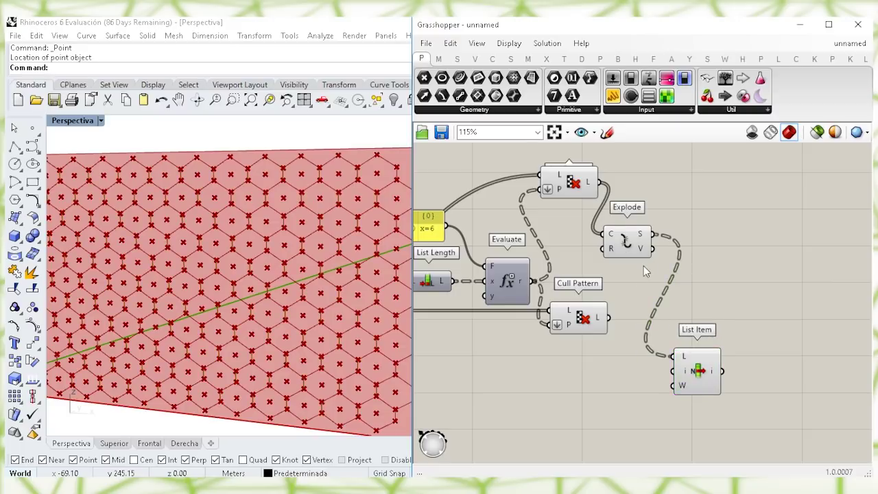
Turn off the preview of the upper Cull Pattern and the Explode component connected to it
drag(645, 268, 564, 184)
right_click(685, 172)
click(717, 190)
click(736, 379)
Move List Item aside, add a number slider set to 0, and connect it to the List Item index
drag(683, 374, 720, 383)
double_click(610, 388)
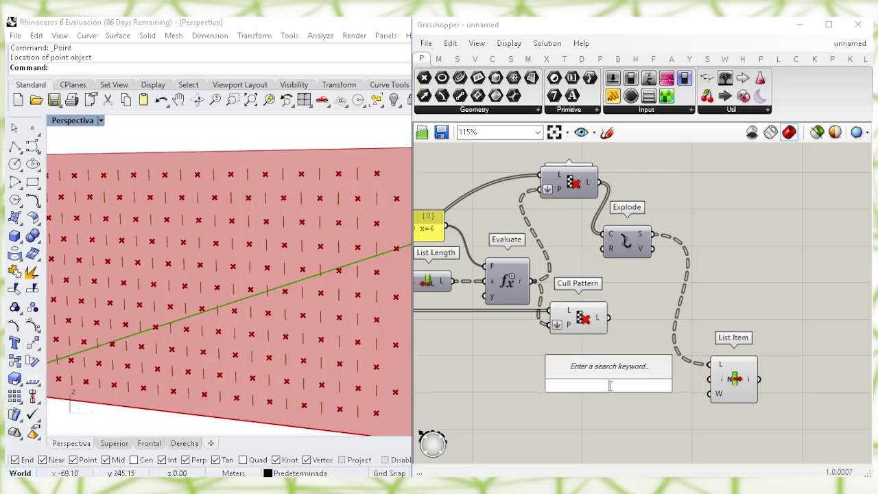
text(0)
key(Return)
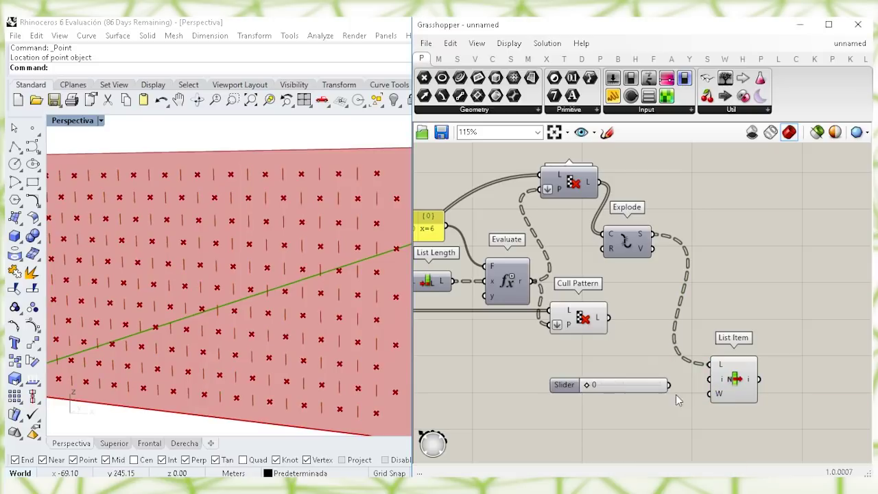
drag(662, 389, 689, 382)
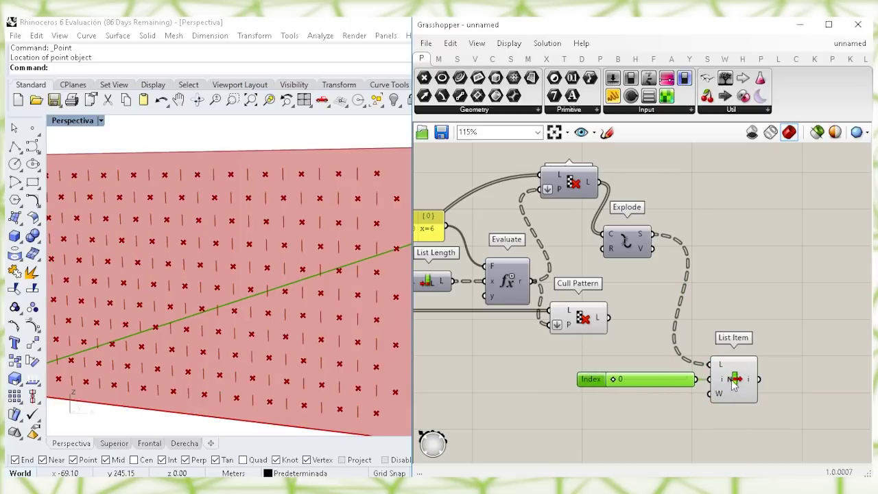
Duplicate the List Item component and place the copy directly below the original
click(736, 387)
right_drag(735, 386, 710, 327)
drag(723, 364, 707, 391)
key(ctrl+c)
key(ctrl+v)
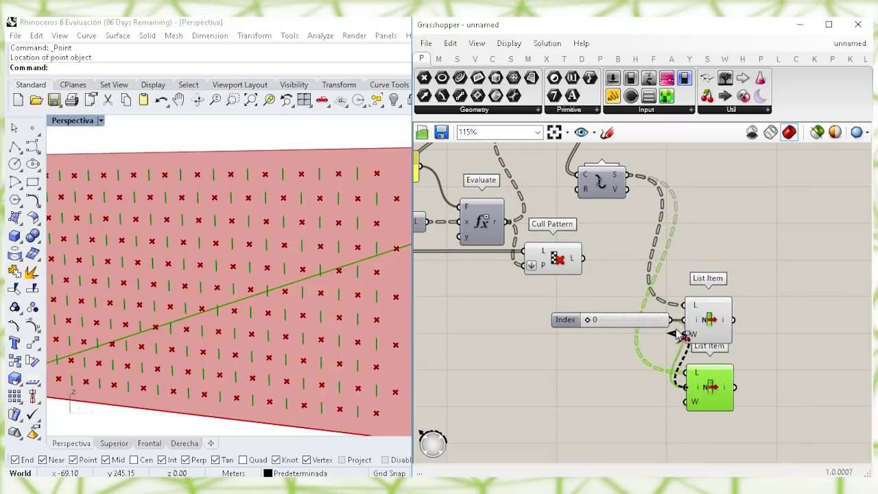
Add a number slider set to 2, connect it to the index of the lower List Item, and move that component down
drag(651, 326, 645, 325)
double_click(567, 383)
text(3)
key(Return)
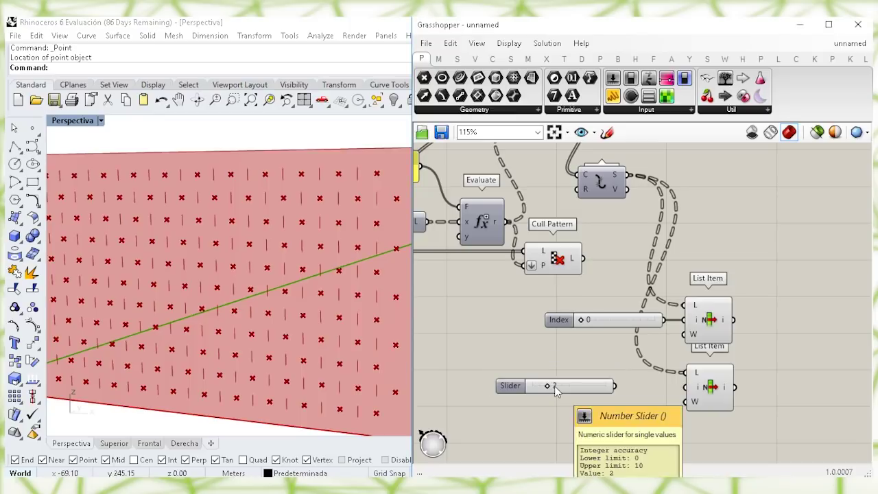
drag(664, 396, 615, 385)
drag(722, 427, 603, 374)
drag(710, 394, 711, 406)
click(761, 369)
Space out the two List Item components and line up the slider set to 2 with the lower one
right_drag(757, 374, 741, 313)
scroll(741, 313, down, 1)
drag(744, 372, 646, 261)
drag(701, 261, 698, 293)
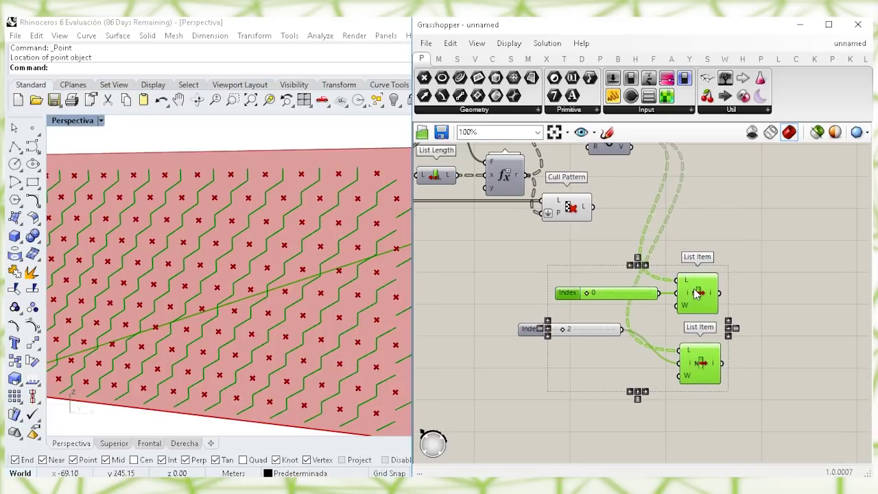
click(609, 405)
drag(581, 333, 626, 364)
click(701, 367)
right_drag(664, 381, 652, 322)
scroll(663, 353, up, 3)
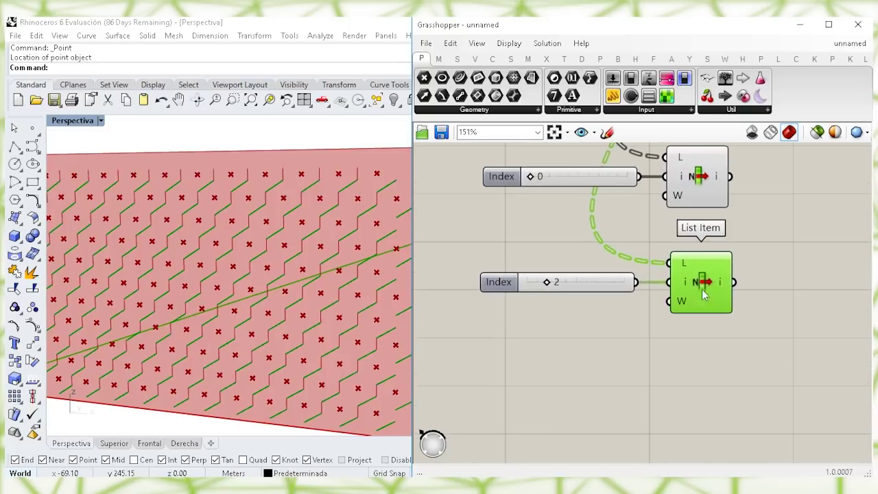
Add a third List Item component and place it below the other two
double_click(659, 369)
text(list)
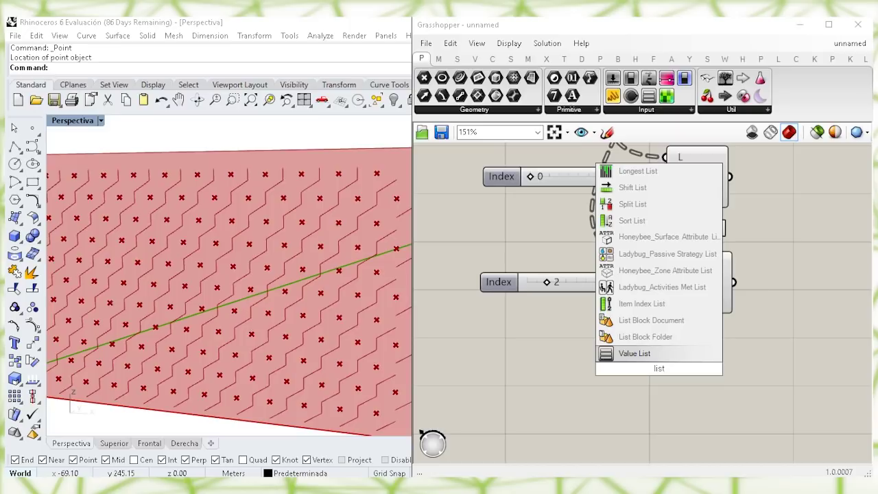
text( it)
click(657, 337)
drag(642, 345, 677, 362)
Duplicate the number slider, set the copy to 4, and connect it to the third List Item's index
click(611, 289)
key(ctrl+c)
key(ctrl+v)
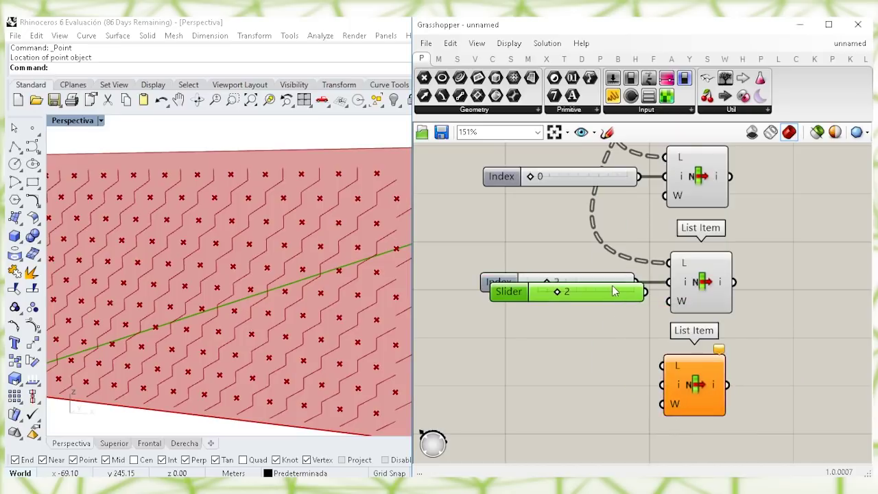
drag(568, 299, 516, 375)
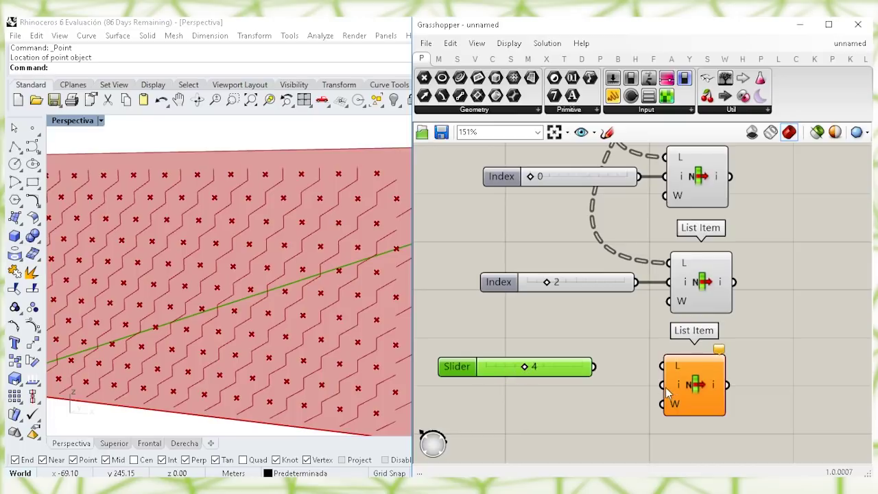
drag(590, 367, 591, 368)
drag(582, 370, 636, 389)
Connect the Explode segments output to the L input of the third List Item and check which edges each List Item extracts
right_drag(659, 293, 614, 472)
right_drag(655, 221, 656, 319)
click(526, 243)
drag(556, 234, 623, 386)
click(642, 405)
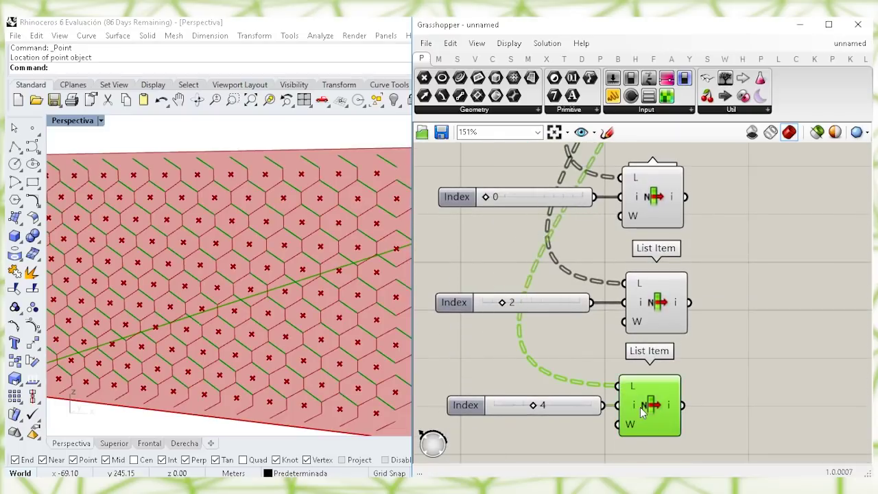
right_drag(662, 371, 613, 372)
click(603, 212)
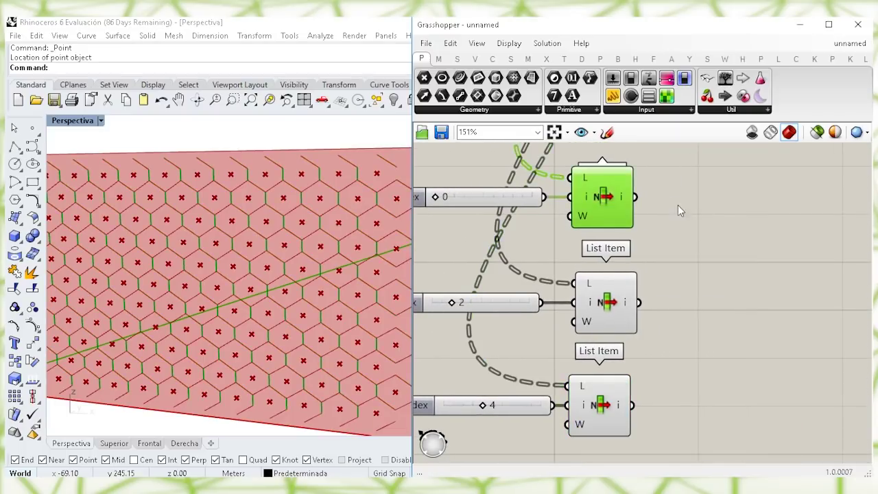
Add a Point On Curve component at 0.500 and connect the first List Item's output to it
right_drag(678, 205, 618, 259)
double_click(616, 258)
text(pool)
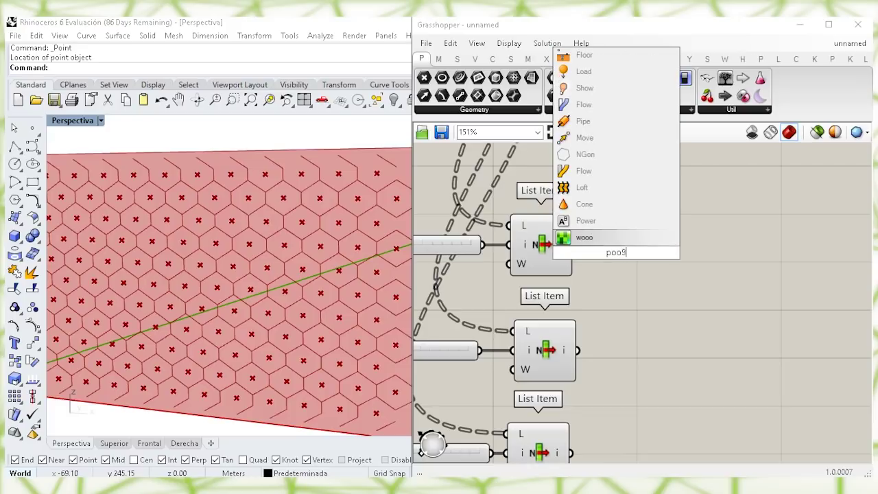
key(BackSpace)
text(int o)
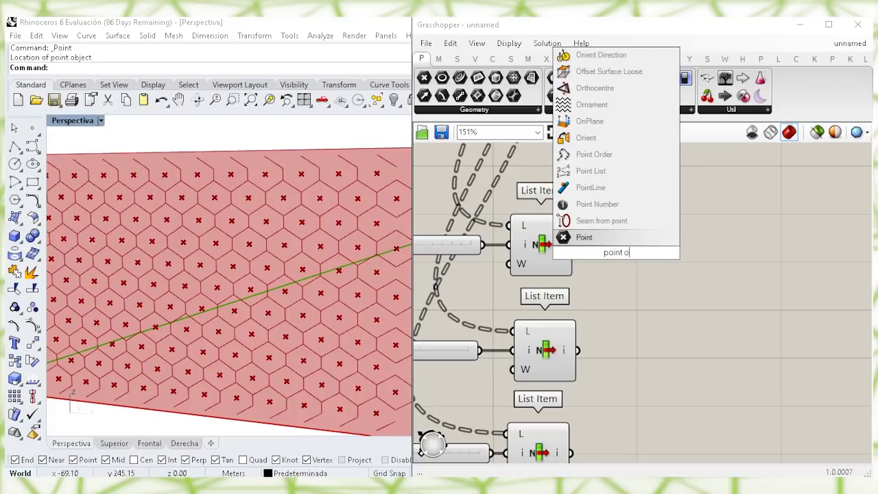
text(n cur)
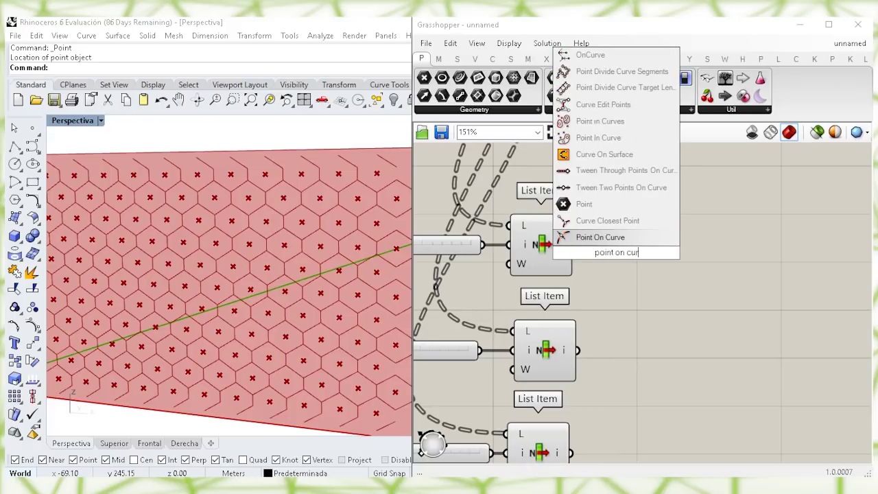
key(Return)
mouse_move(636, 255)
mouse_down()
mouse_move(615, 255)
mouse_move(647, 251)
mouse_up()
drag(591, 250, 574, 245)
Duplicate Point On Curve, connect the second List Item's output to the copy, and place it beside that List Item
drag(647, 249, 582, 352)
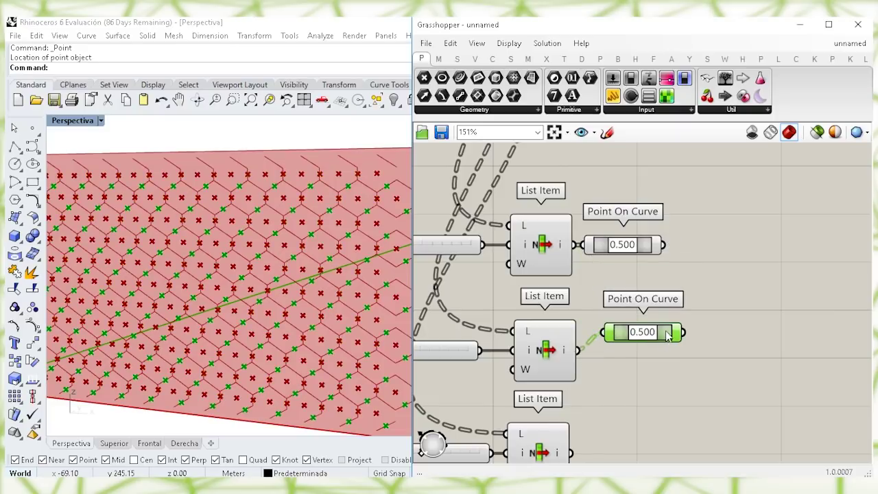
drag(666, 334, 652, 352)
right_drag(681, 311, 673, 290)
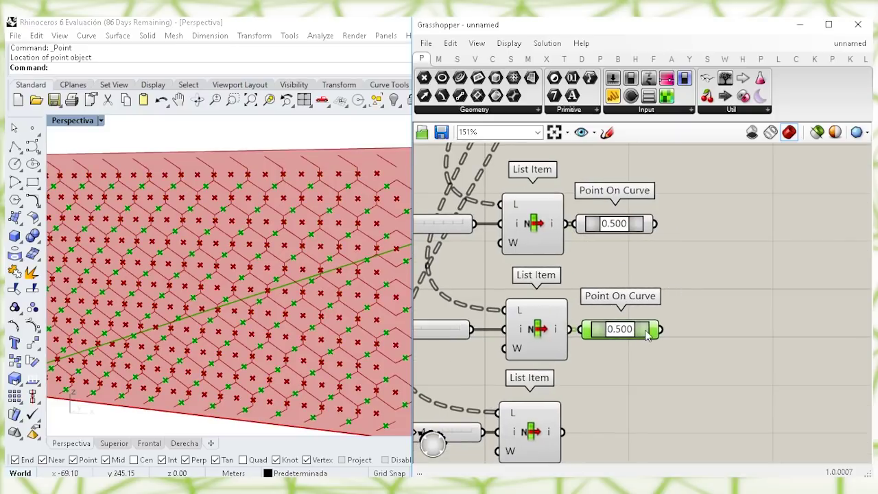
Make another copy of Point On Curve, connect it to the third List Item's output, and align it beside that component
key(ctrl+c)
key(ctrl+v)
drag(645, 331, 645, 312)
drag(650, 346, 645, 389)
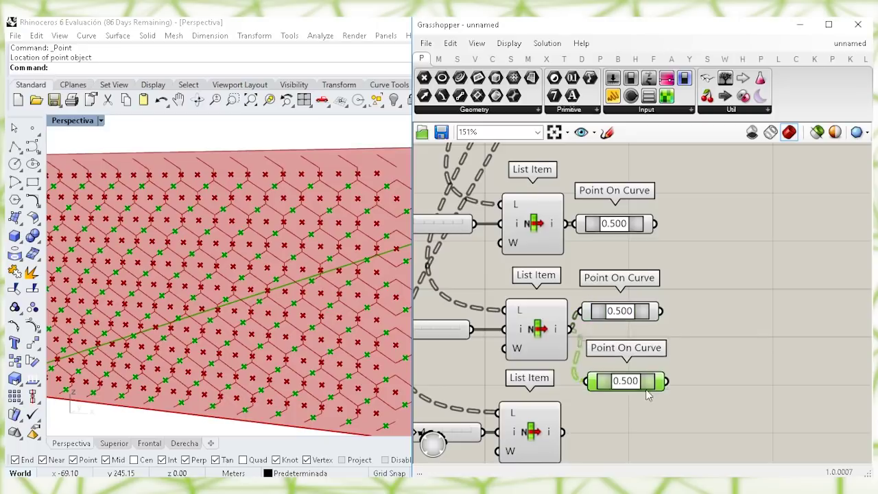
right_drag(648, 394, 651, 345)
drag(576, 378, 566, 384)
drag(652, 350, 645, 387)
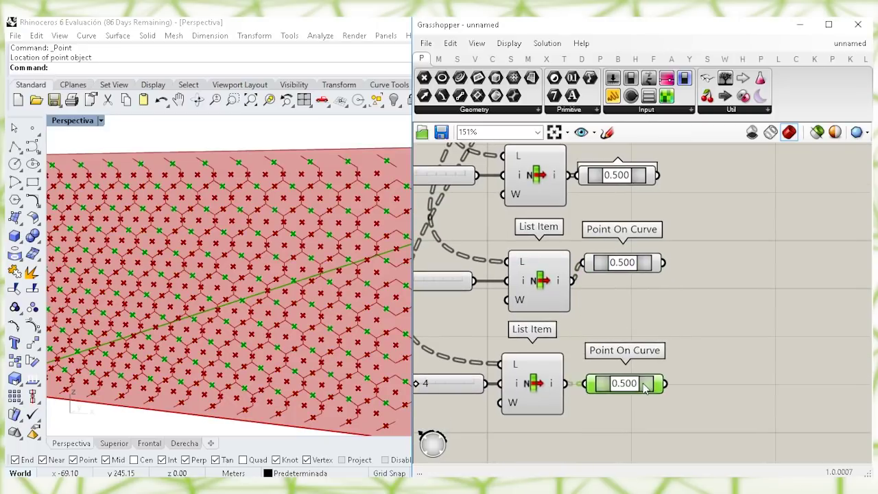
Turn off the preview of the three List Item components
right_drag(688, 317, 718, 313)
right_drag(588, 281, 625, 281)
scroll(654, 257, down, 2)
drag(625, 388, 538, 188)
right_click(575, 233)
click(597, 274)
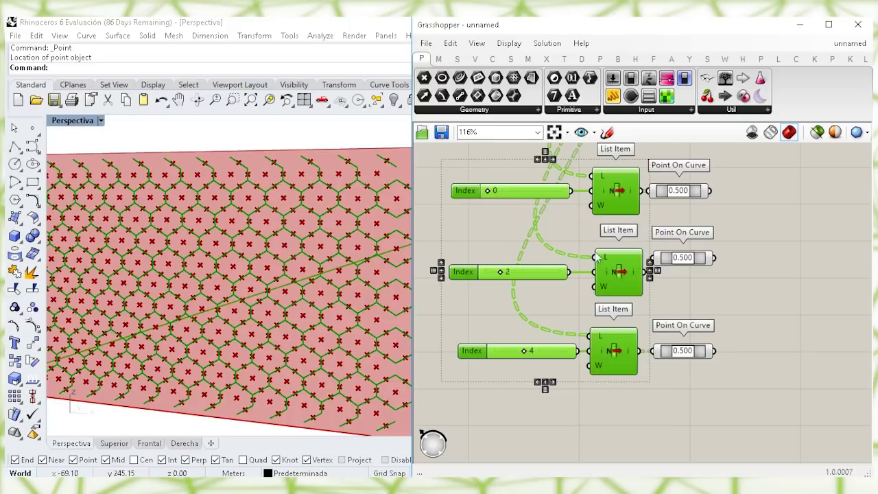
right_drag(740, 254, 675, 298)
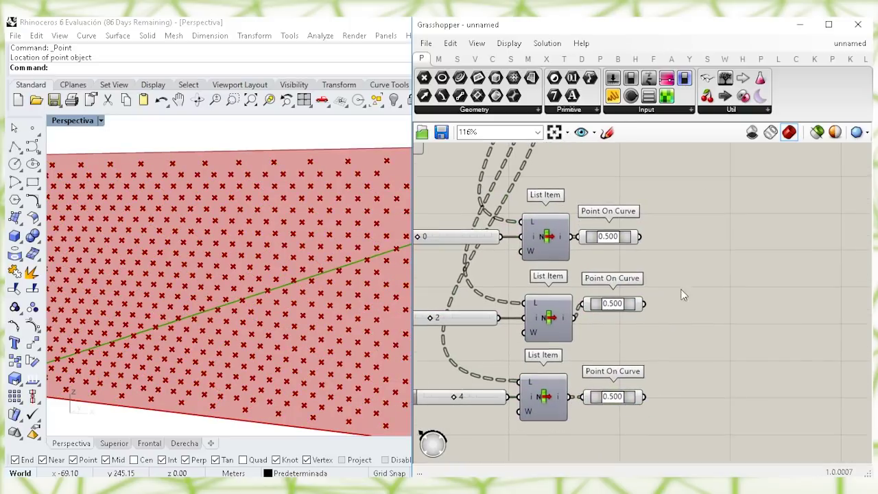
Add a two-point Line component beside the first Point On Curve, feed that point into input A, and graft the input
double_click(693, 260)
text(lin)
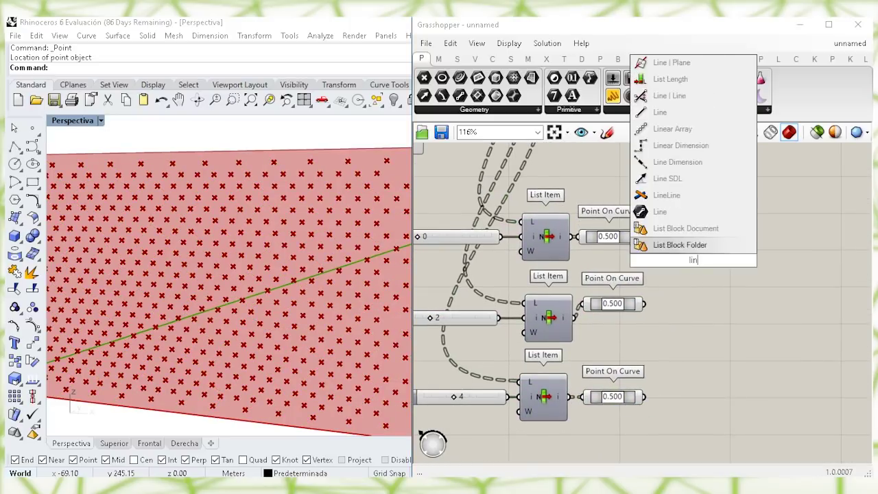
click(687, 245)
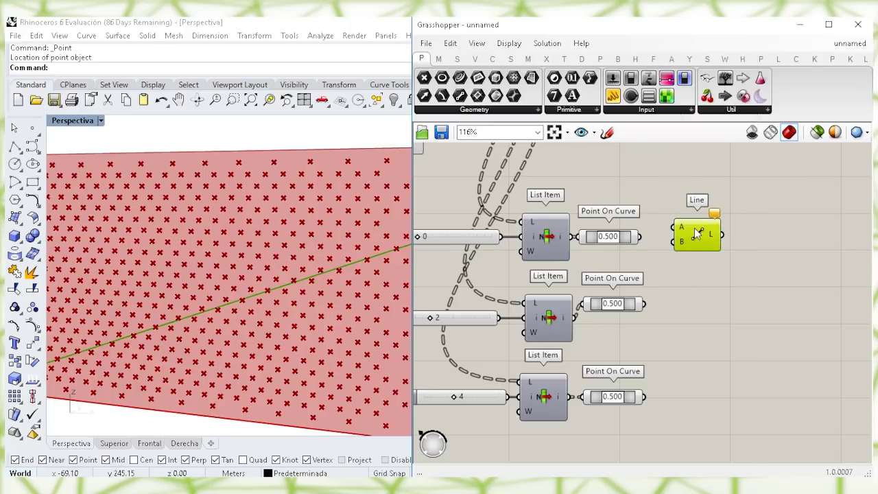
click(687, 288)
mouse_move(691, 232)
mouse_down()
mouse_move(685, 249)
mouse_move(694, 248)
mouse_up()
right_click(673, 240)
click(707, 318)
Connect the hexagon cells' centre points to the B input of the Line component
right_drag(683, 181, 699, 261)
right_drag(676, 212, 757, 200)
click(494, 207)
drag(496, 210, 538, 209)
right_drag(566, 181, 582, 204)
drag(579, 231, 777, 343)
right_drag(812, 289, 728, 238)
click(787, 238)
Duplicate the Line component twice, connecting the copies' A inputs to the second and third Point On Curve components
click(746, 323)
alt+drag(733, 291, 682, 350)
drag(748, 367, 737, 368)
right_drag(737, 368, 723, 301)
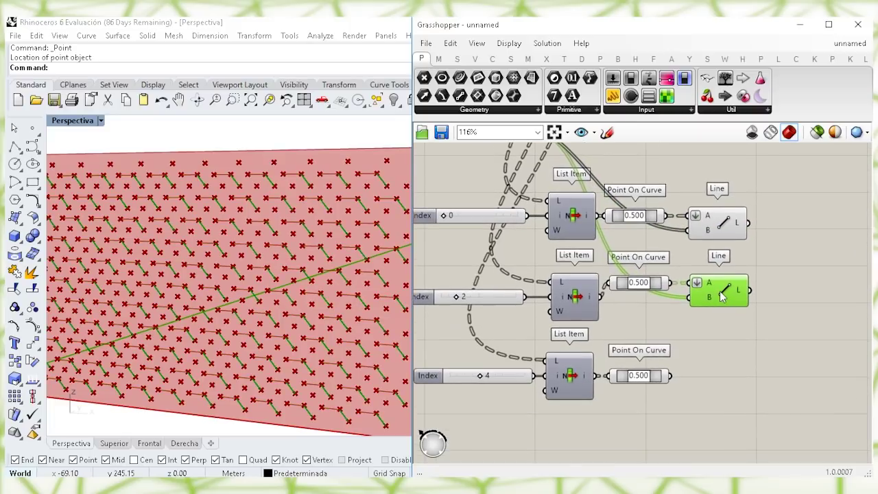
alt+drag(721, 295, 721, 389)
right_drag(291, 256, 304, 260)
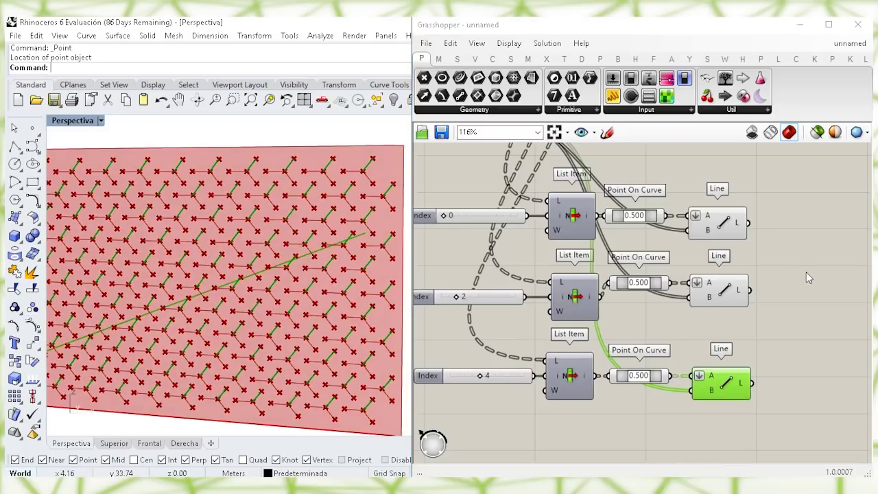
drag(731, 389, 721, 390)
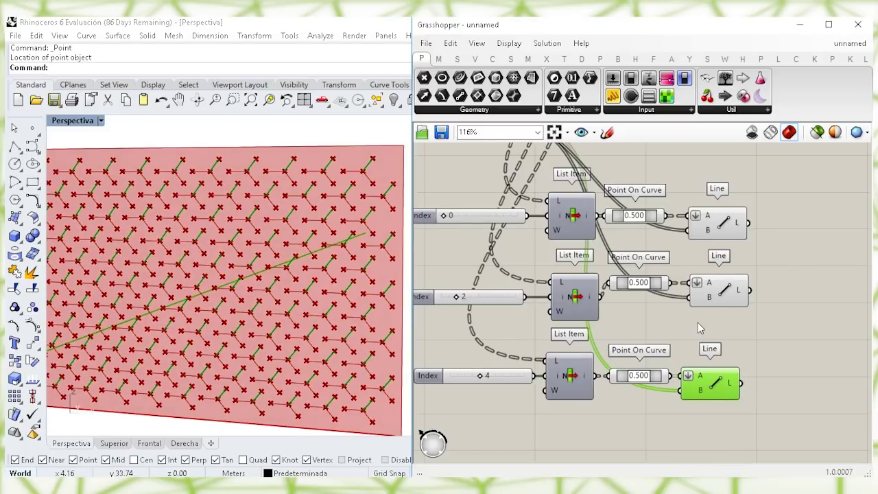
Add a new Point On Curve component at 0.500 and place it beside the first Line component
right_drag(698, 323, 700, 349)
right_drag(525, 211, 547, 255)
right_drag(743, 250, 594, 187)
click(655, 290)
text(po)
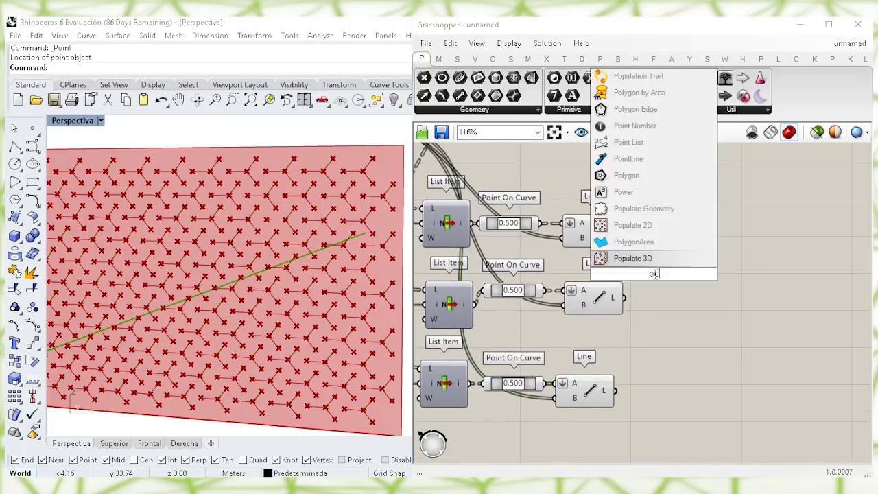
text(int)
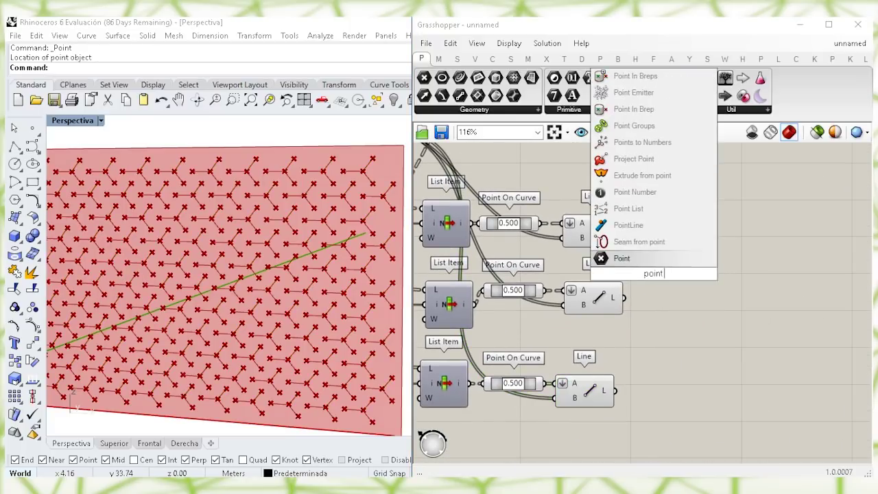
text( on)
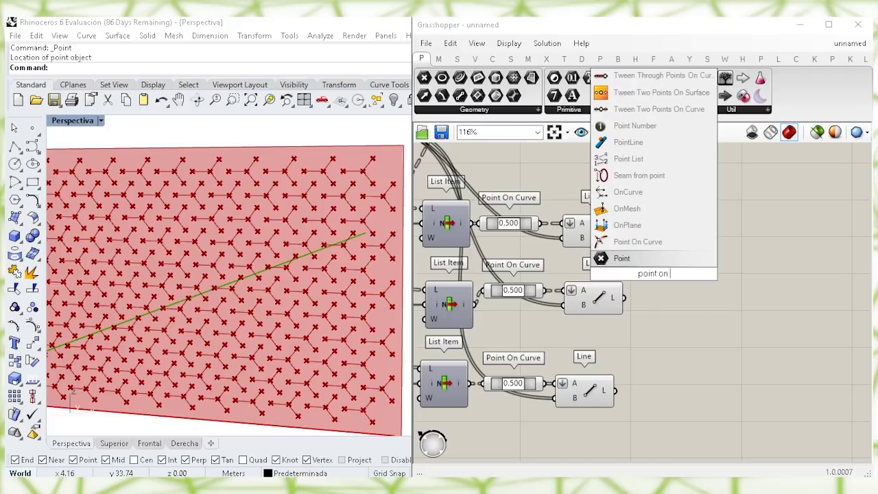
click(638, 241)
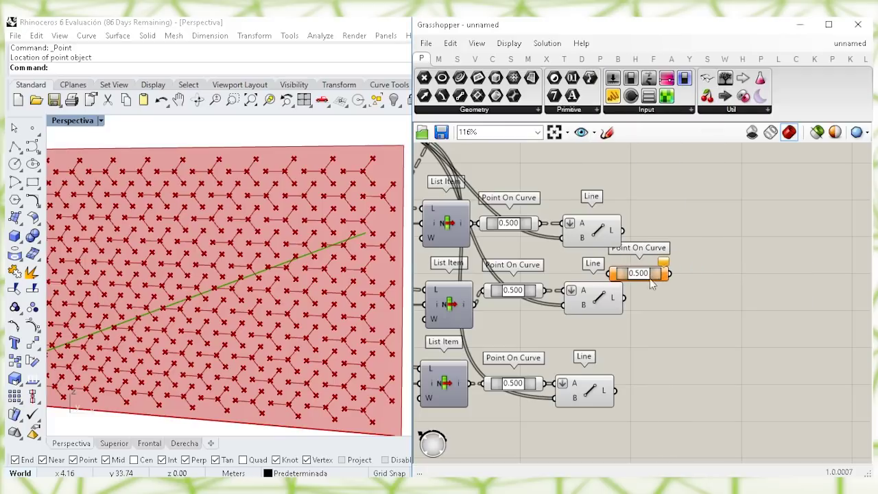
drag(658, 275, 691, 233)
Turn off the preview of the three Line components and realign the third one with its Point On Curve
drag(615, 389, 620, 356)
shift+click(601, 300)
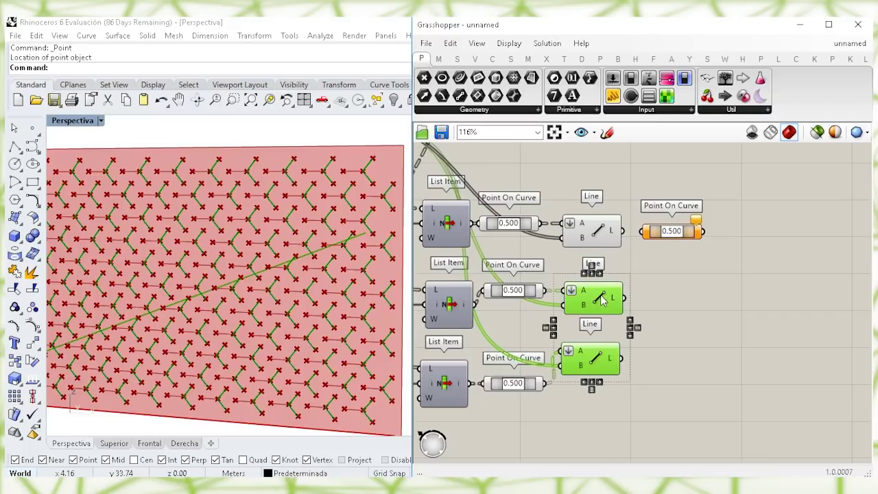
shift+click(597, 233)
right_click(683, 310)
click(697, 298)
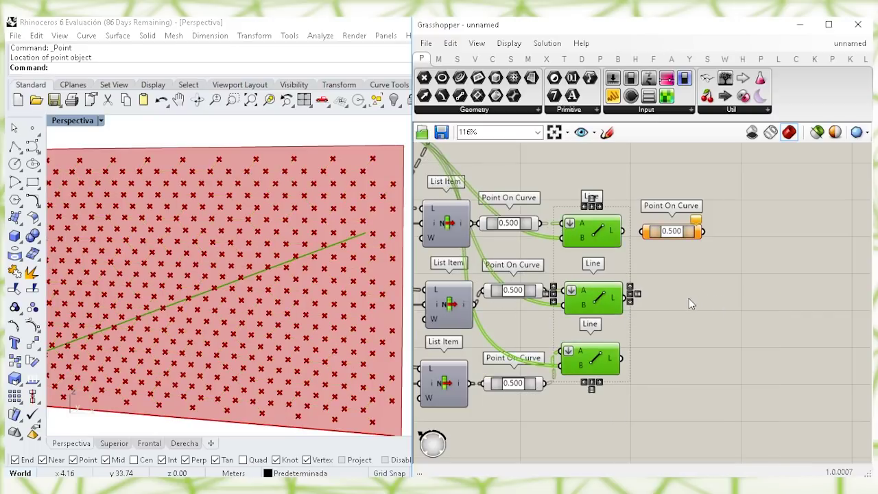
click(697, 297)
drag(591, 360, 602, 381)
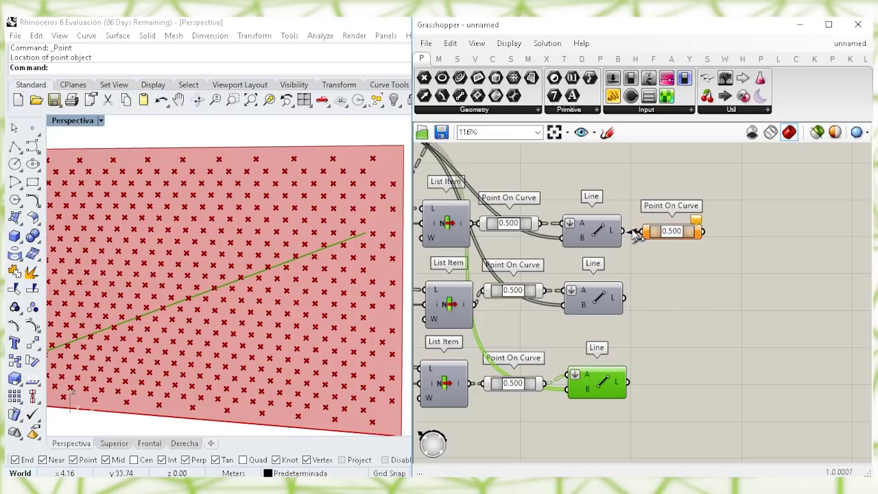
Connect the first Line to the new Point On Curve, and duplicate that component for the second and third Line outputs
drag(637, 236, 623, 232)
drag(693, 235, 623, 298)
key(ctrl+v)
drag(685, 308, 690, 360)
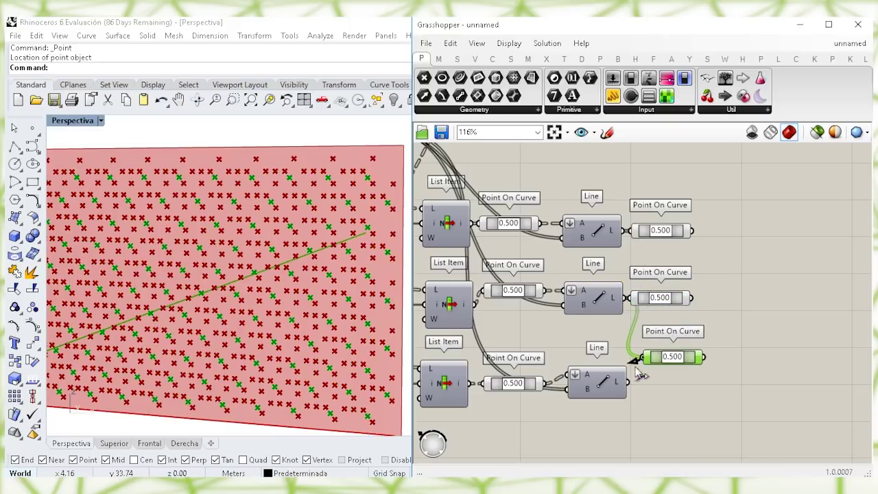
drag(637, 366, 628, 382)
drag(693, 356, 684, 381)
click(700, 326)
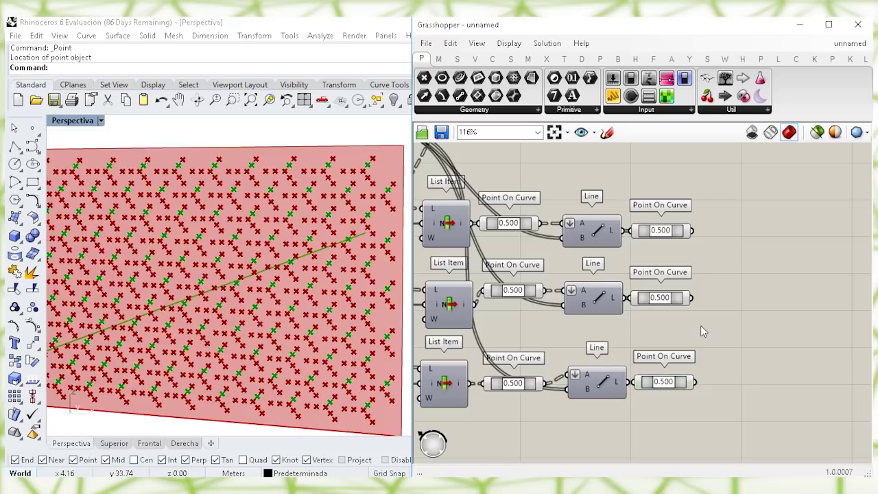
Add a Line component beside the upper right Point On Curve and connect that point to its B input
drag(714, 410, 628, 195)
click(750, 228)
double_click(746, 233)
text(line)
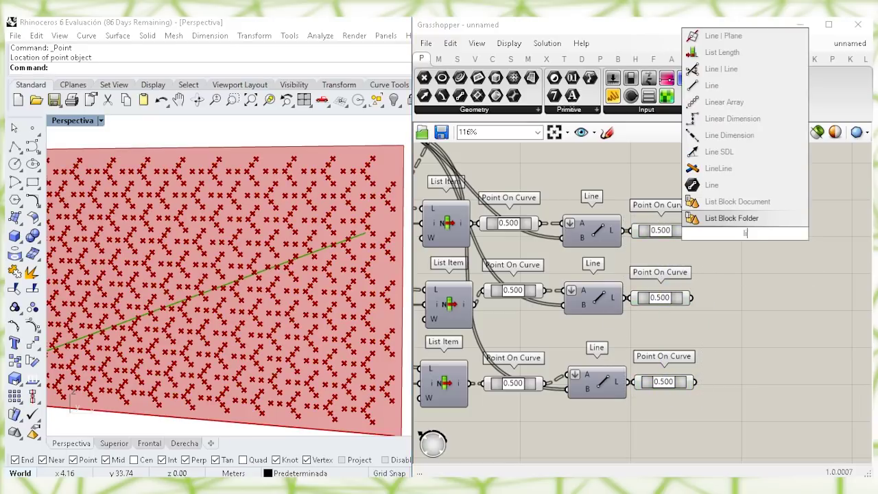
click(710, 181)
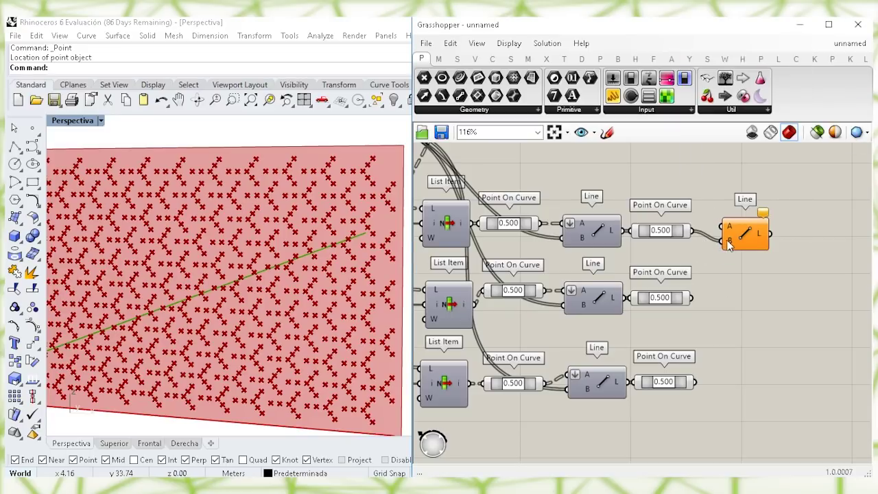
Duplicate the new Line component for the second row and connect that row's last Point On Curve to its B input
drag(732, 242, 741, 290)
key(ctrl+c)
key(ctrl+v)
drag(688, 300, 690, 298)
drag(736, 287, 696, 381)
Duplicate the Line component for the third row, connect that row's last Point On Curve to B, and align the copies
key(ctrl+c)
key(ctrl+v)
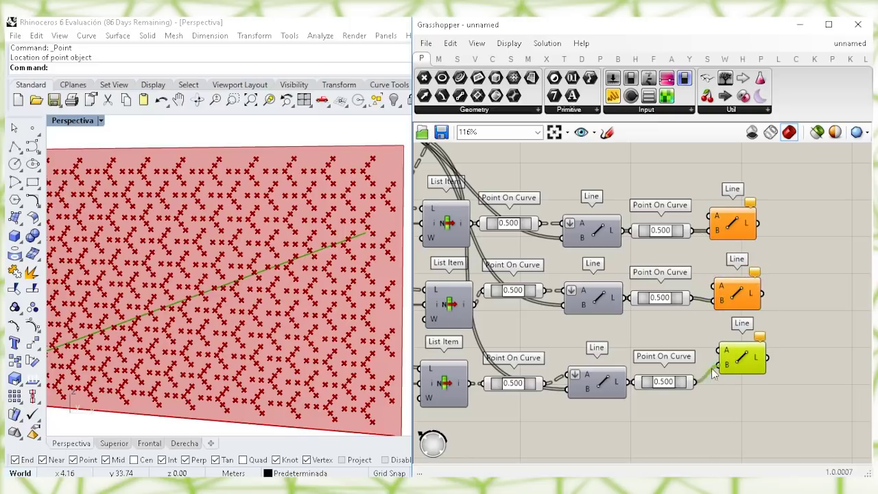
drag(735, 358, 735, 374)
drag(737, 295, 735, 291)
click(695, 250)
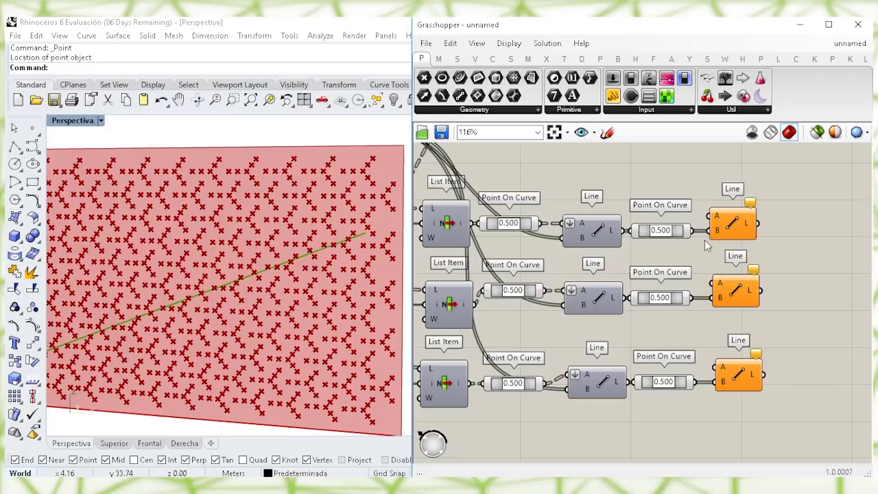
Connect the Cull Pattern output to the A input of the last Line component in each of the three rows
scroll(689, 244, down, 2)
right_drag(631, 251, 668, 285)
click(473, 186)
drag(483, 185, 744, 256)
drag(748, 307, 489, 190)
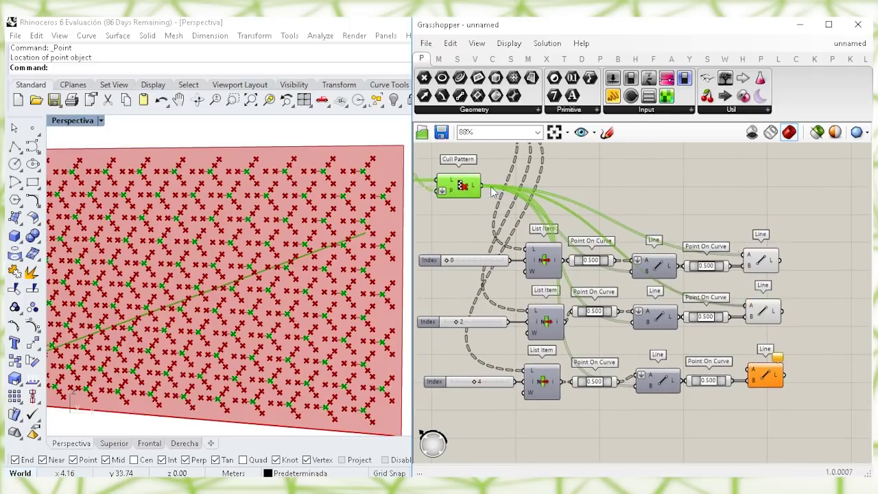
drag(748, 371, 486, 188)
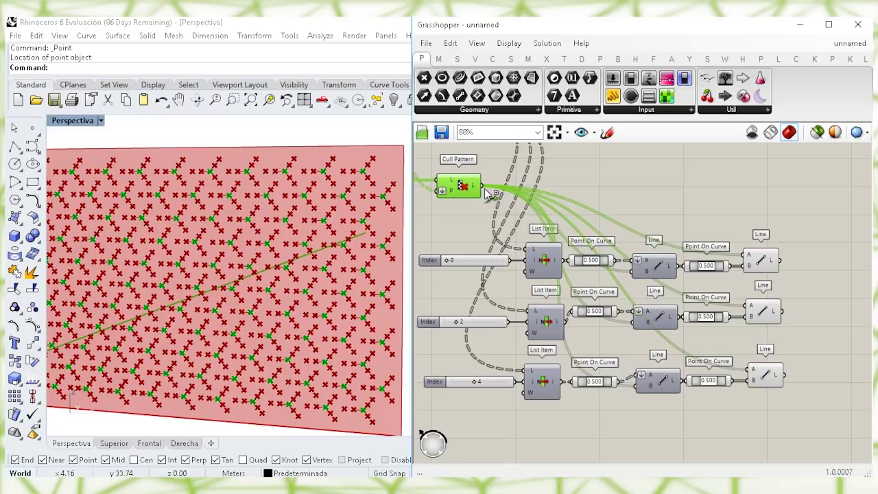
Turn off the preview of the three rows' List Item, Point On Curve and first Line components, and check the final lines
click(704, 241)
drag(732, 418, 516, 203)
right_click(665, 167)
click(694, 188)
scroll(285, 238, up, 6)
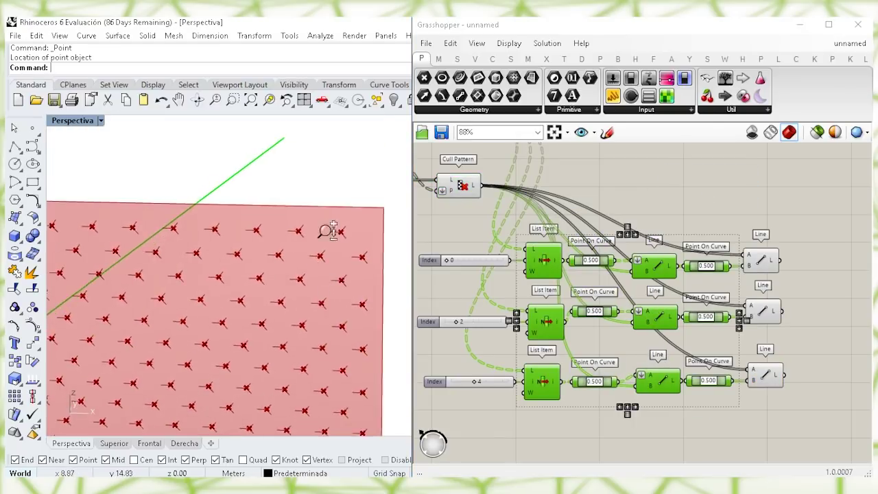
right_drag(758, 215, 710, 204)
click(708, 200)
drag(757, 396, 698, 240)
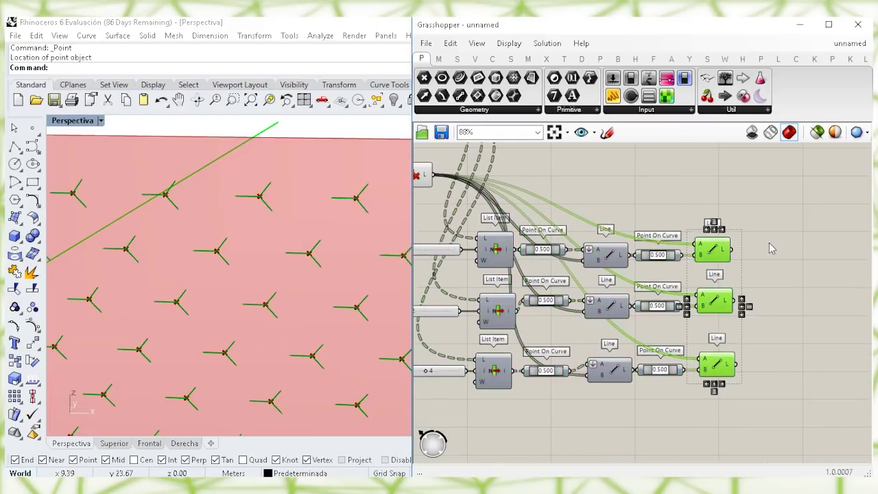
click(794, 247)
Add a Merge component beside the three final Line components
right_drag(790, 247, 717, 300)
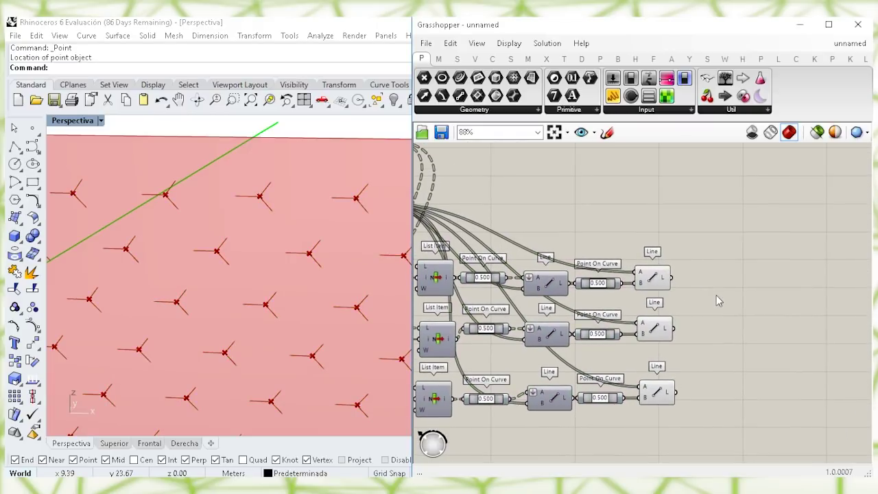
double_click(714, 295)
text(merge)
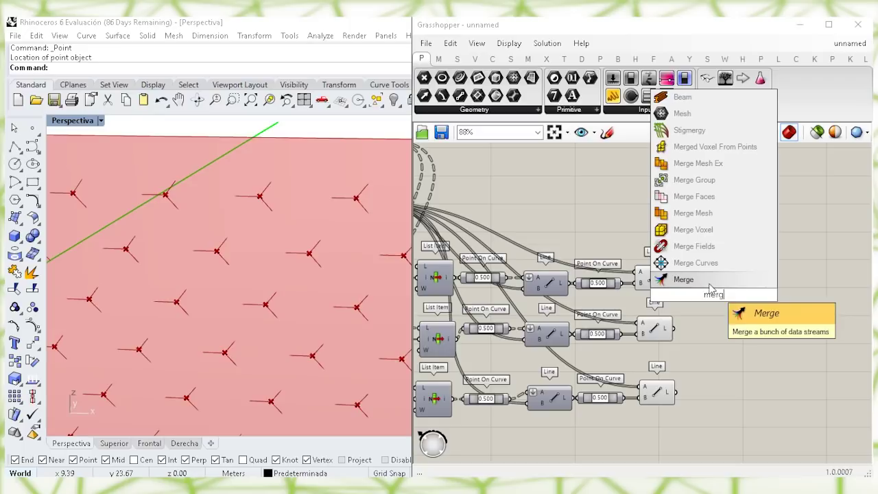
key(Return)
scroll(672, 302, up, 2)
right_drag(290, 244, 382, 249)
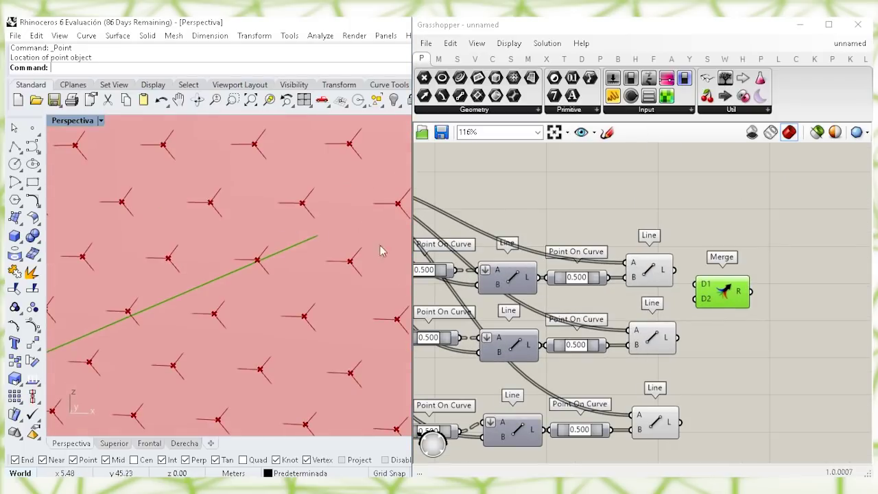
Connect the first Line output to D1 and the second Line output to D2 of the Merge component
click(646, 274)
click(655, 338)
click(651, 276)
drag(676, 271, 695, 284)
drag(720, 292, 741, 291)
click(702, 341)
drag(693, 334, 748, 315)
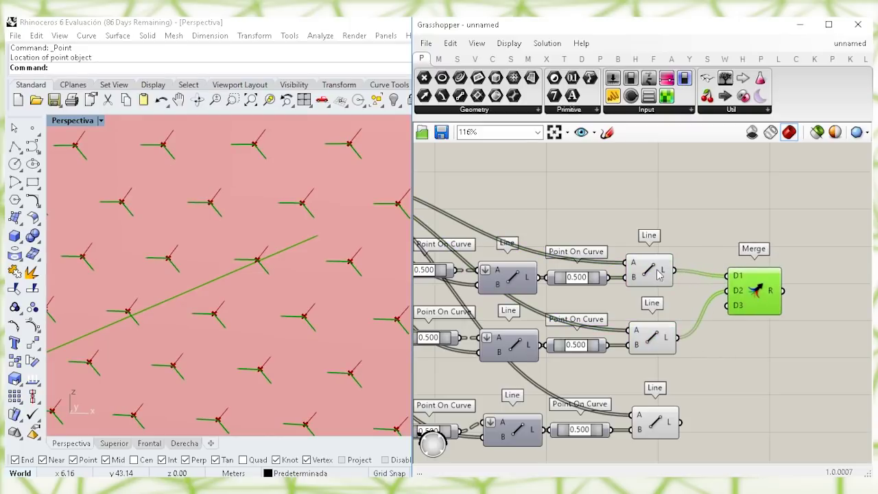
Add a second Merge component below the first and connect the first Line to D1 and the third Line to D2
double_click(741, 352)
text(mer)
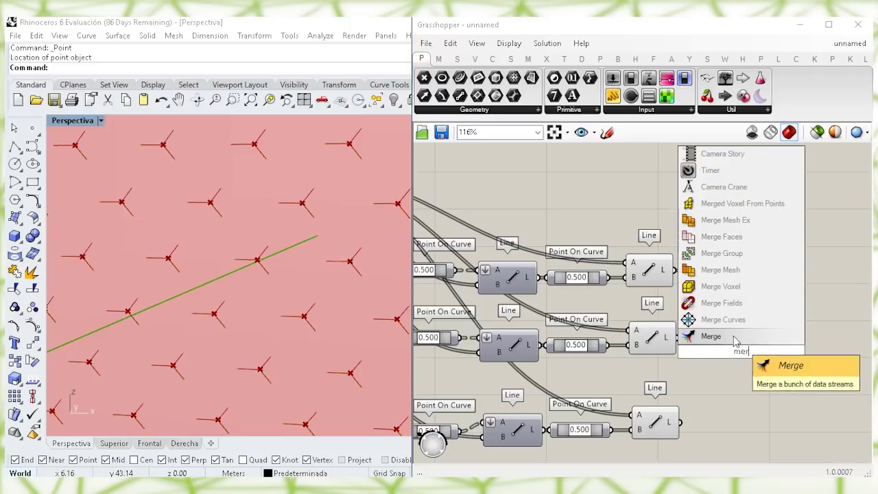
click(735, 335)
drag(743, 348, 758, 361)
click(659, 274)
click(663, 428)
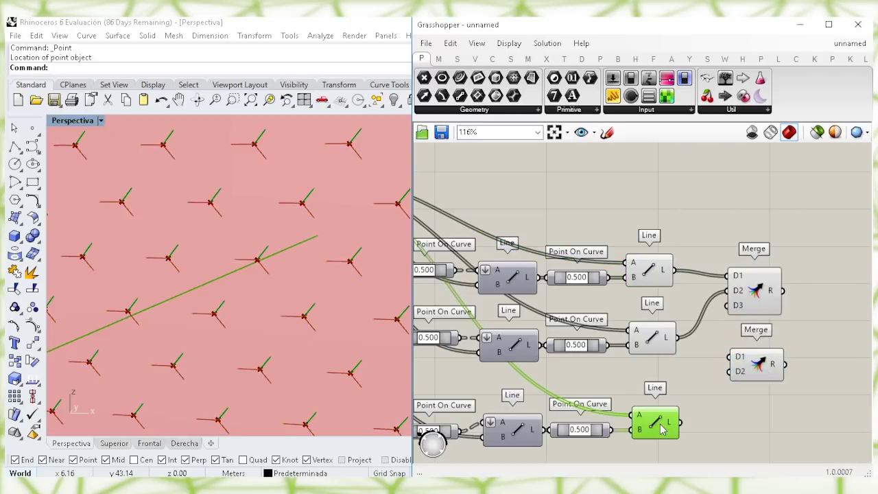
drag(675, 270, 729, 356)
drag(680, 422, 751, 371)
click(748, 366)
click(755, 300)
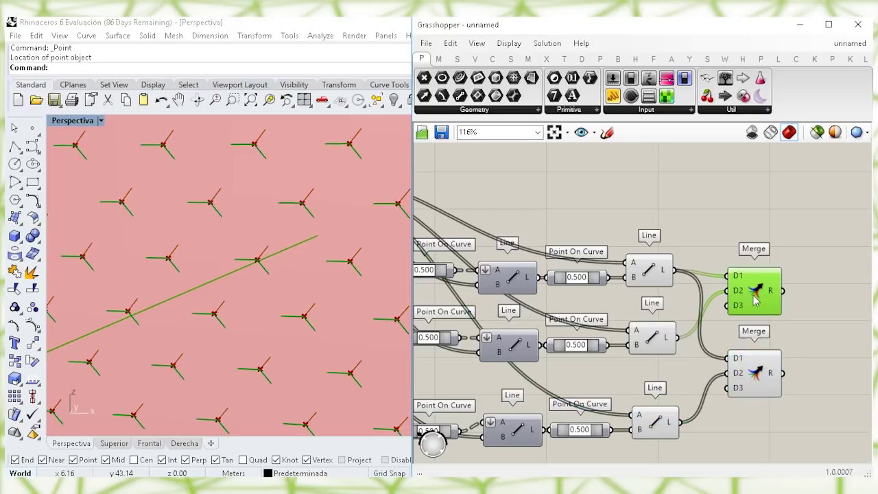
click(754, 373)
Add a third Merge component below the other two
right_drag(741, 429, 732, 345)
double_click(726, 361)
text(merg)
click(731, 349)
drag(730, 357, 759, 370)
Connect the second Line to D1 and the third Line to D2 of the lowest Merge, and align it with the others
click(648, 340)
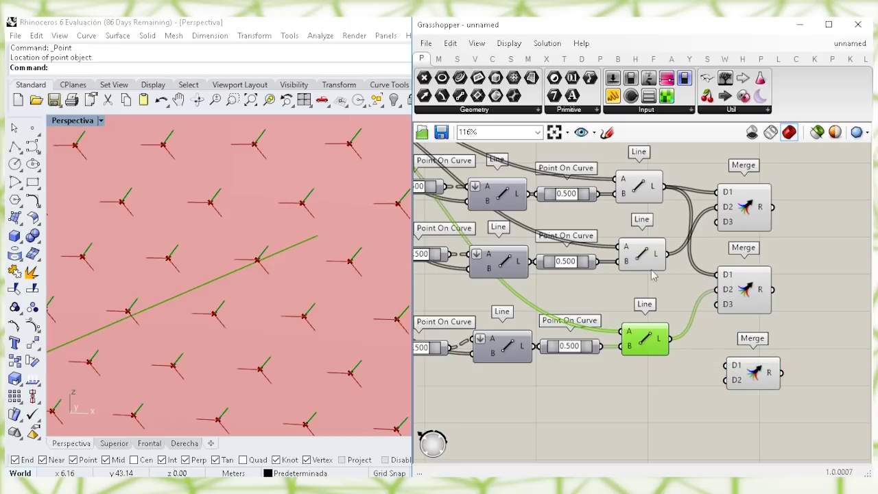
click(653, 189)
click(650, 256)
click(645, 199)
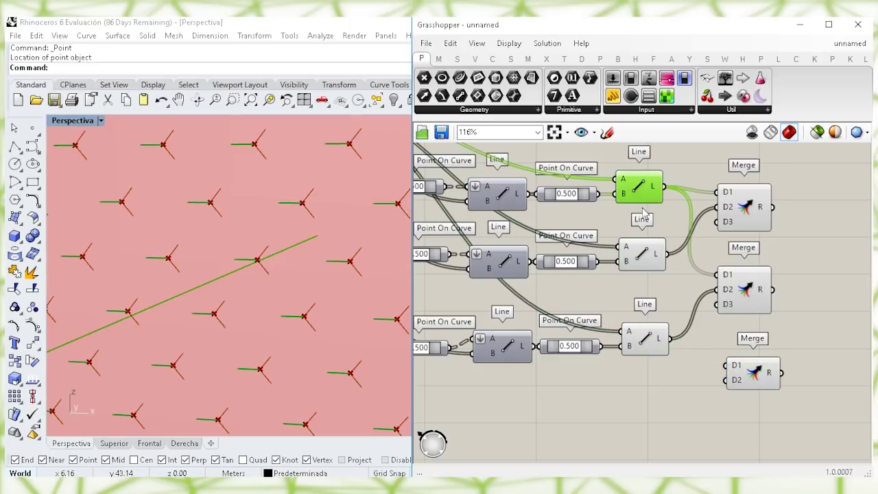
click(652, 341)
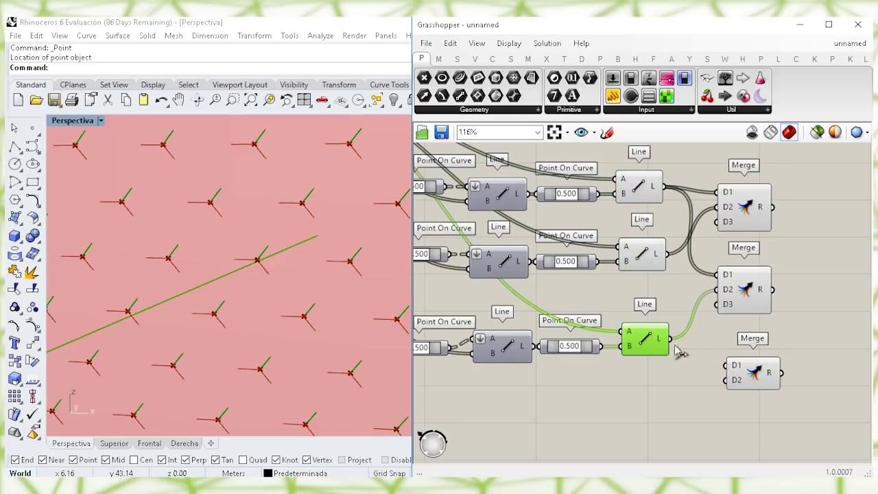
drag(671, 340, 726, 379)
click(644, 241)
drag(672, 260, 726, 357)
drag(755, 375, 746, 371)
Add a Join Curves component and connect the first Merge result to its C input
right_drag(782, 295, 729, 314)
double_click(693, 264)
text(joi)
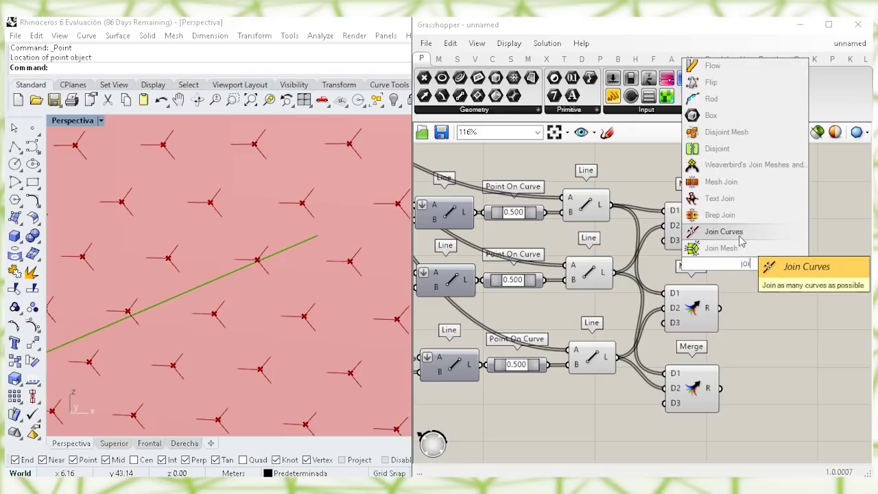
click(724, 231)
drag(726, 269, 741, 222)
Duplicate Join Curves for the second and third Merge components, connect each Merge result to its copy, and check the joined curves
right_drag(769, 255, 665, 253)
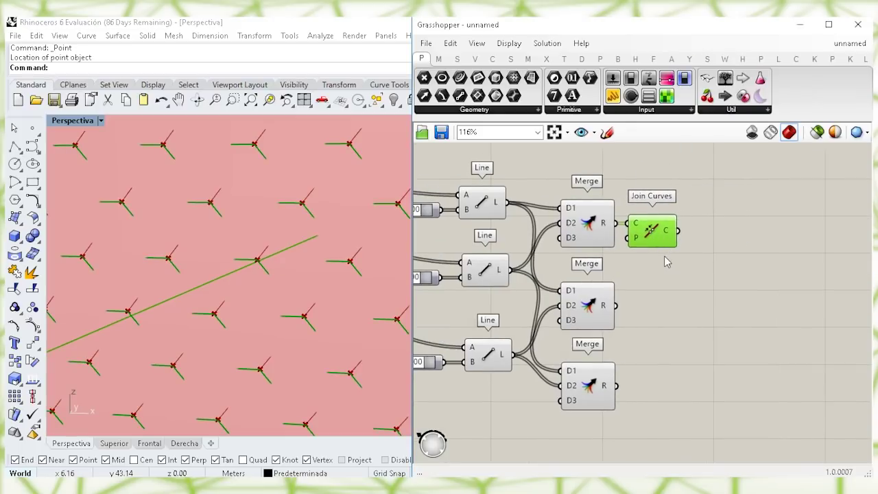
alt+drag(654, 230, 667, 306)
drag(617, 306, 657, 313)
right_drag(656, 317, 652, 282)
alt+drag(651, 285, 617, 353)
drag(667, 342, 654, 363)
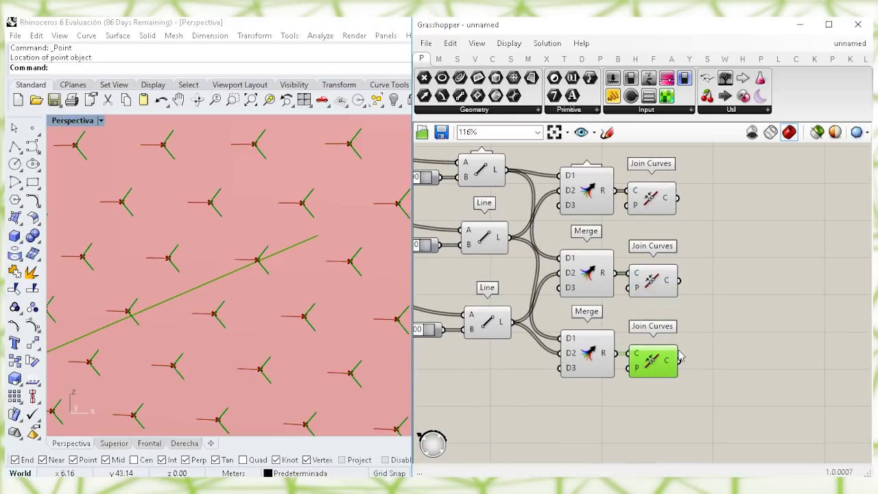
right_drag(724, 244, 668, 294)
click(620, 211)
click(619, 291)
click(624, 374)
Add an Offset Curve component beside the Join Curves components
double_click(669, 289)
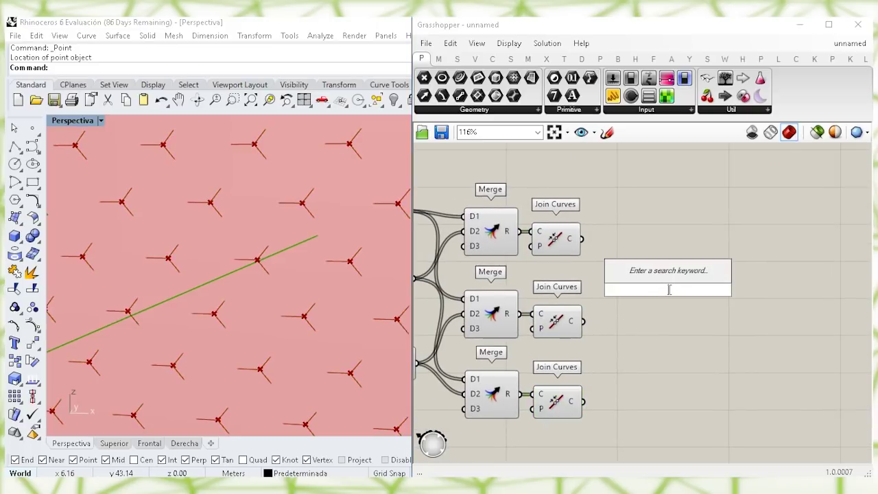
text(off)
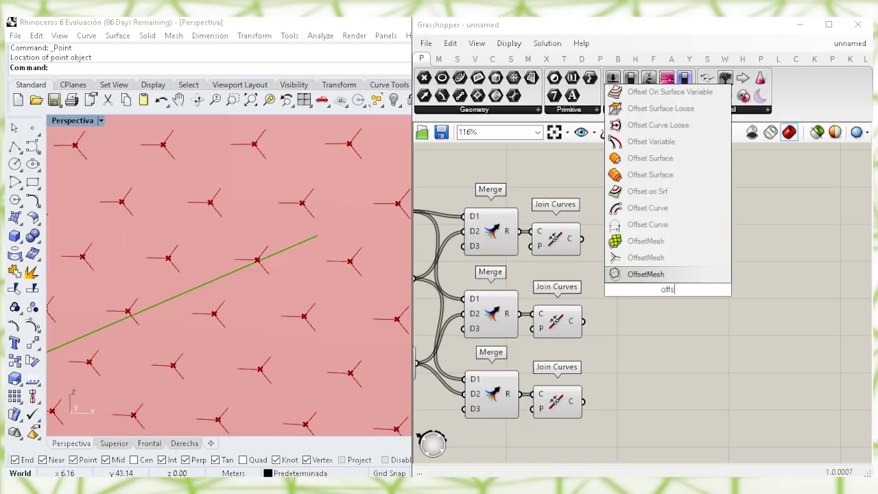
text(s)
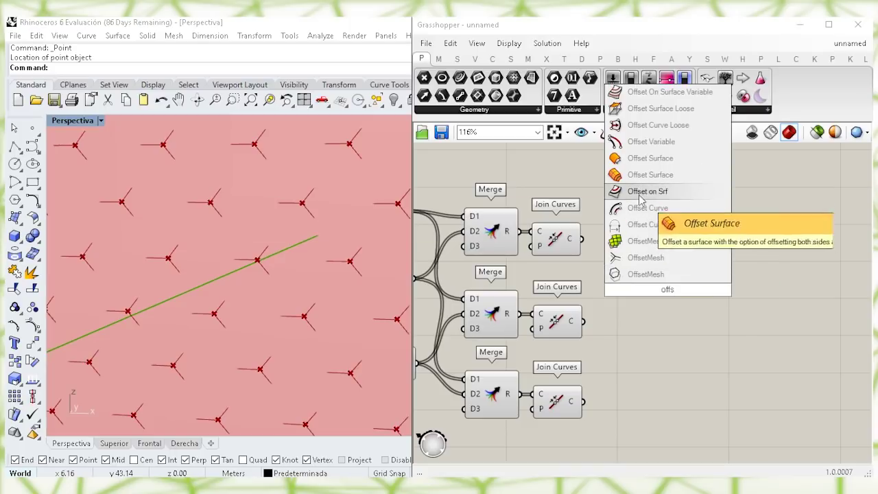
click(637, 209)
drag(660, 305, 681, 232)
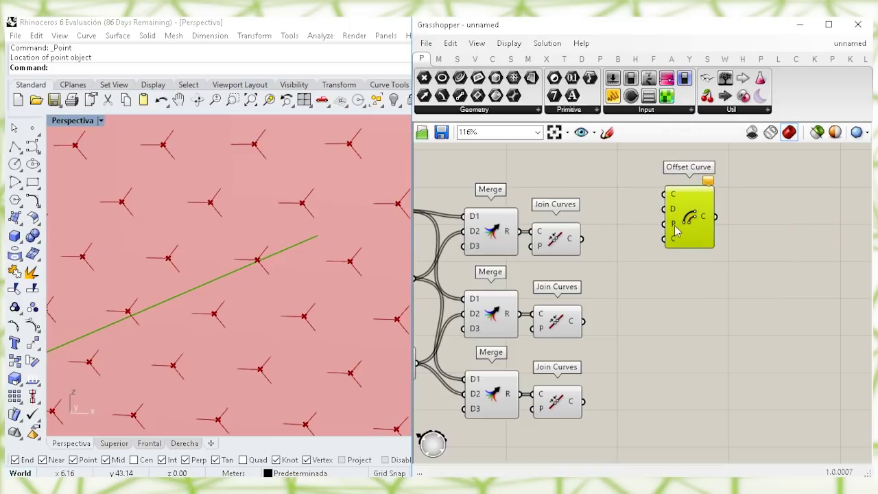
Add an XZ Plane component and connect it to the P input of Offset Curve
right_drag(673, 227, 679, 245)
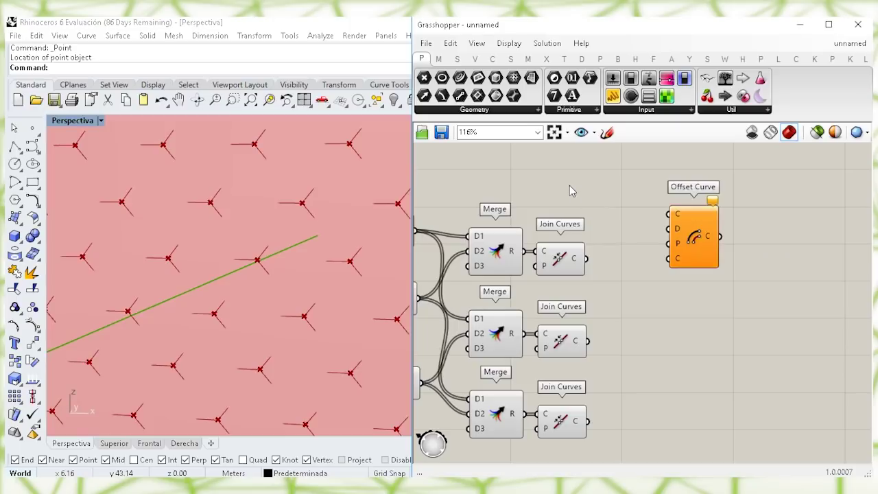
double_click(570, 188)
text(xz)
click(569, 171)
drag(669, 242, 714, 247)
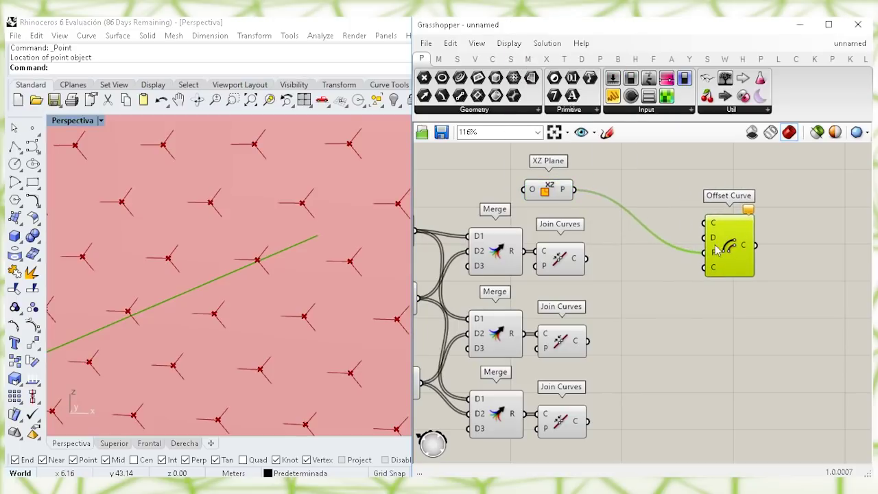
Add a number slider with the value 0.03 and connect it to the D input of Offset Curve
double_click(619, 303)
text(0.03)
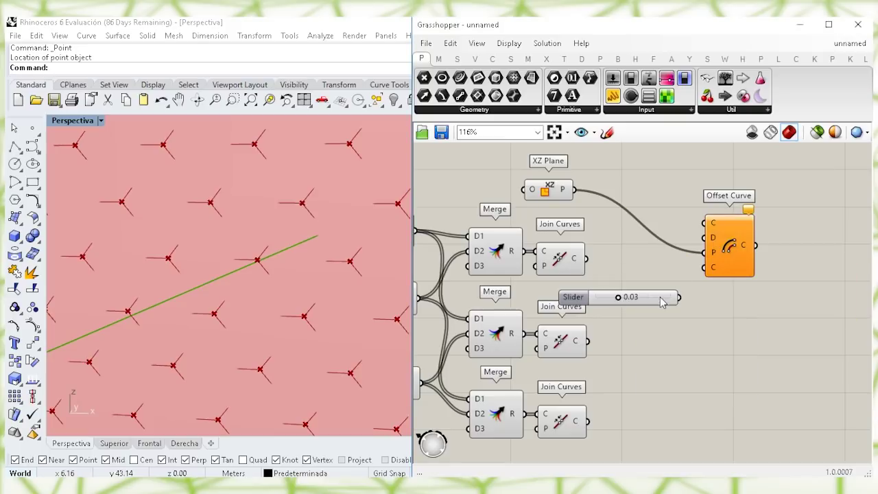
key(Return)
drag(659, 294, 651, 291)
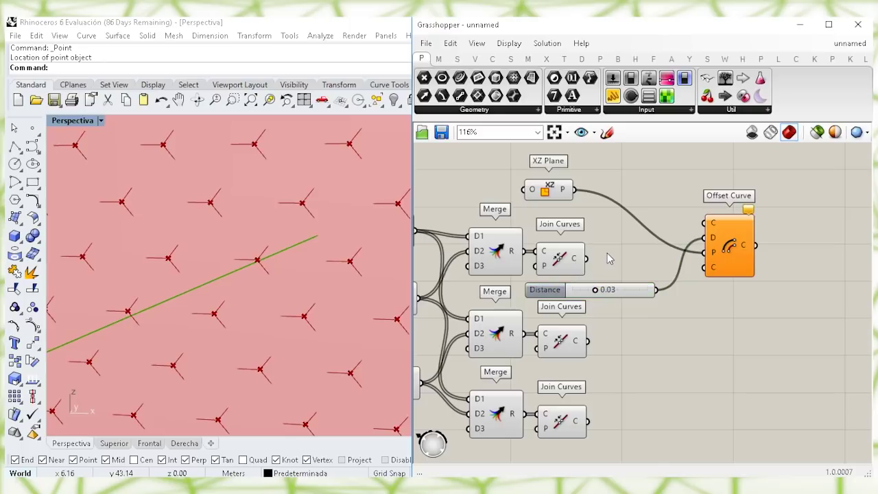
Connect the first Join Curves output to the C input of Offset Curve and compare the offset with the source curves
click(588, 261)
drag(671, 235, 706, 223)
click(702, 313)
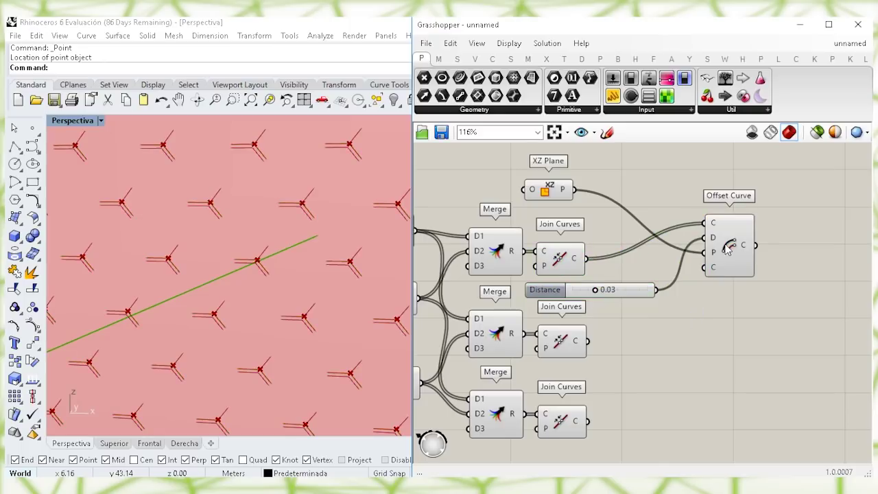
click(729, 250)
click(562, 260)
click(707, 238)
Add a second Offset Curve component below the first and connect the XZ Plane to its P input
double_click(686, 328)
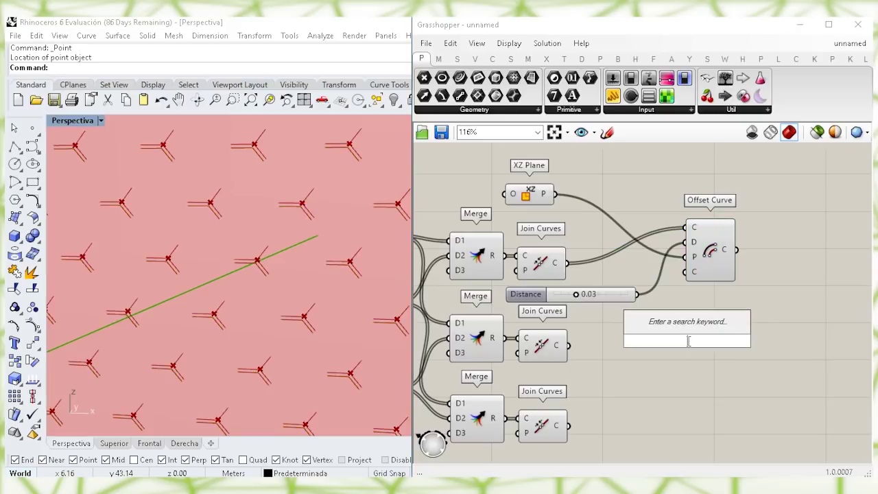
text(off)
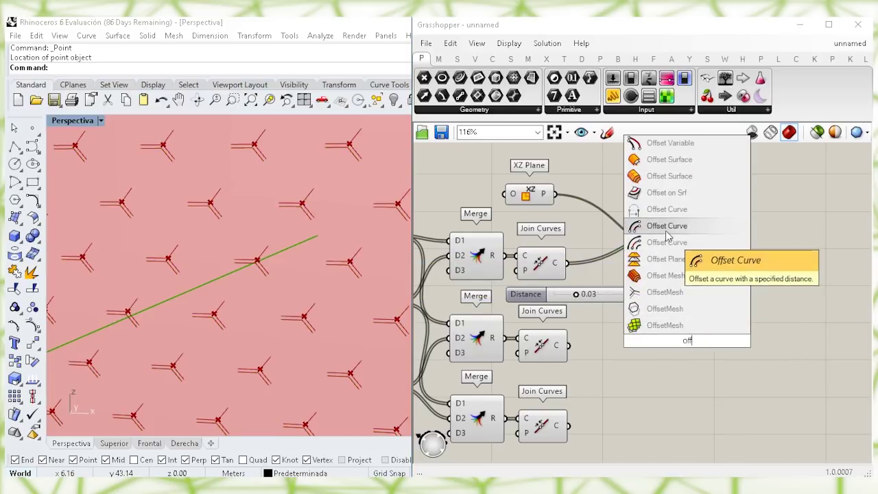
click(659, 226)
drag(671, 355, 621, 255)
Feed the second Offset Curve's D input with the distance slider through a Negative component, connect the second Join Curves to C, and align it
double_click(601, 353)
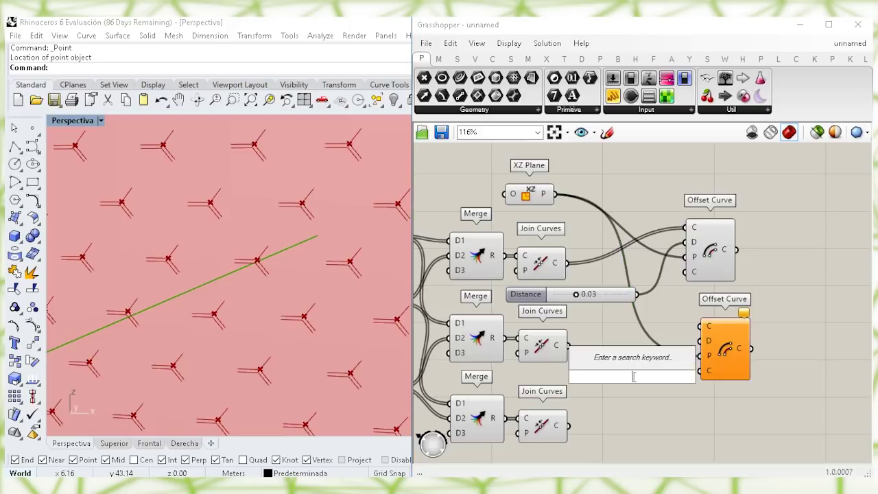
text(ne)
click(637, 362)
click(520, 341)
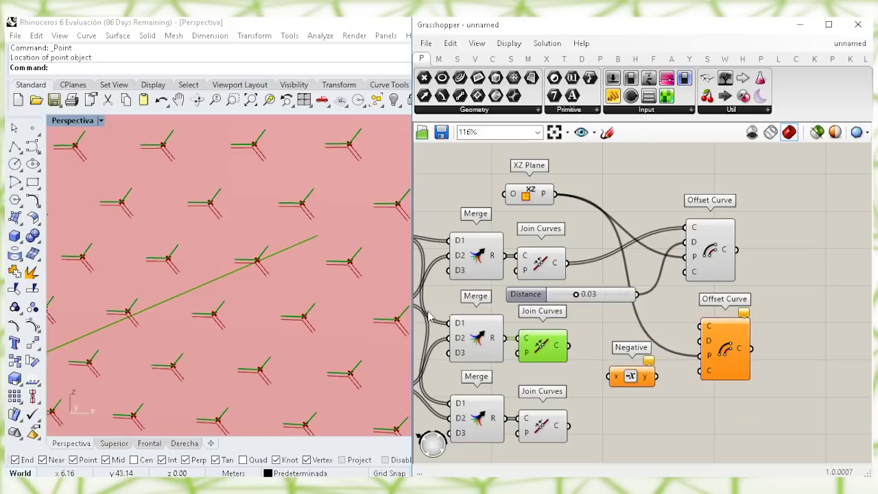
drag(638, 295, 610, 376)
drag(702, 327, 569, 345)
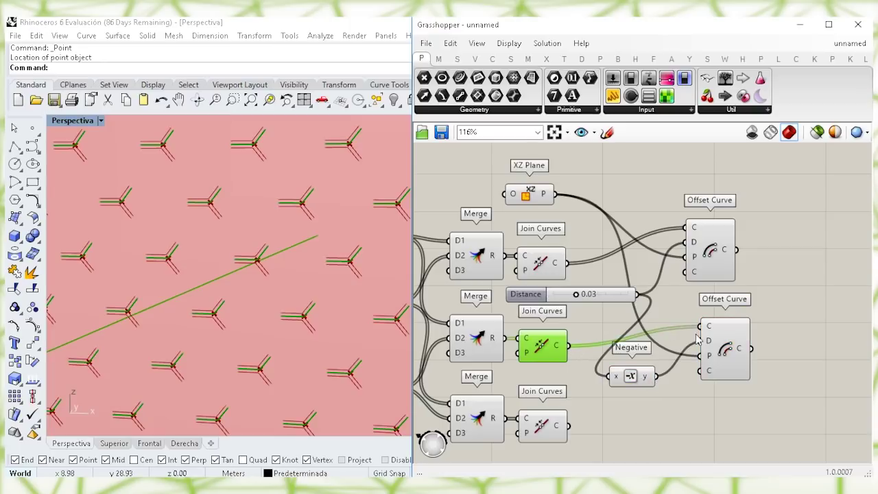
click(727, 352)
right_drag(719, 349, 709, 332)
click(707, 411)
right_drag(707, 414, 696, 386)
drag(715, 321, 698, 318)
Add a third Offset Curve component below the other two and connect the XZ Plane to its P input
click(678, 397)
double_click(680, 402)
text(off)
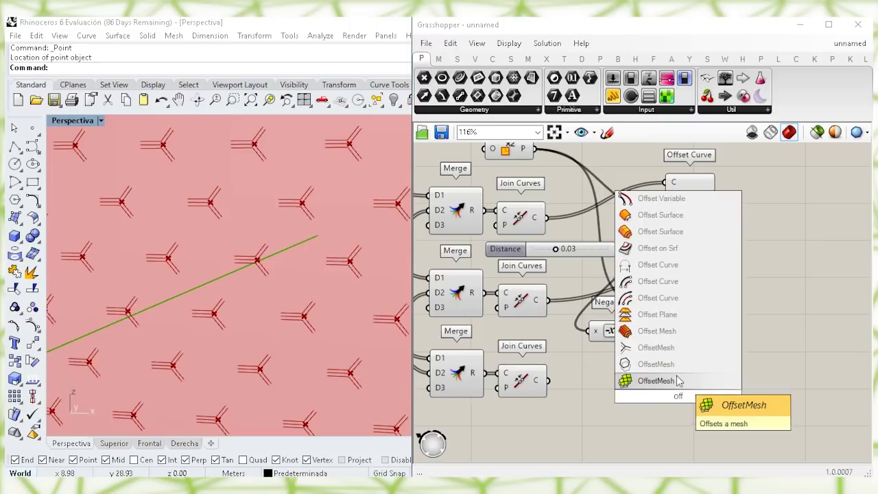
click(657, 298)
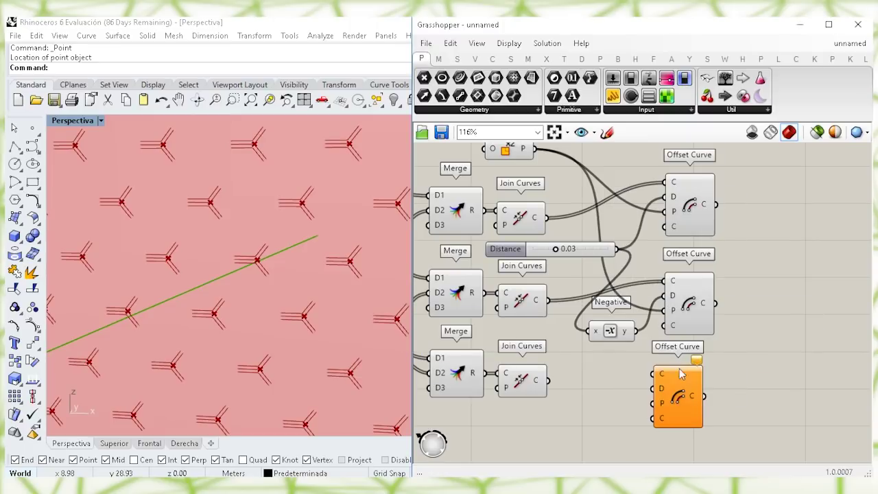
click(519, 386)
click(607, 385)
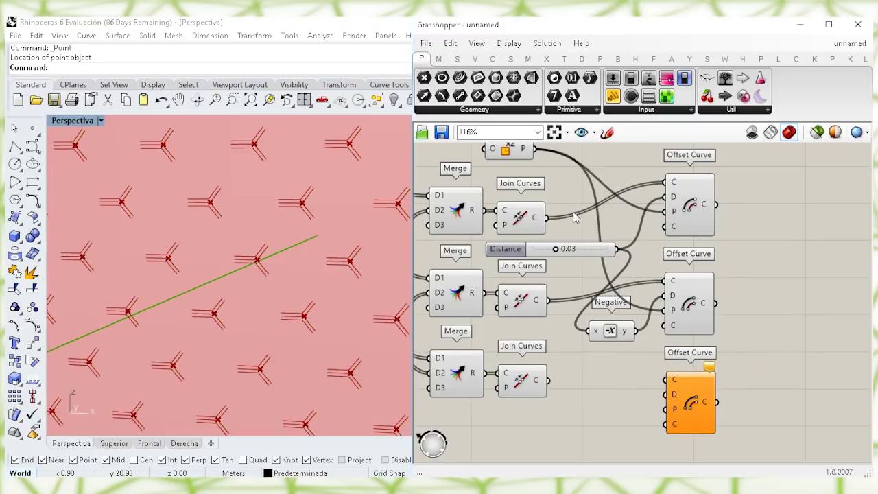
right_drag(574, 209, 571, 222)
drag(532, 164, 664, 424)
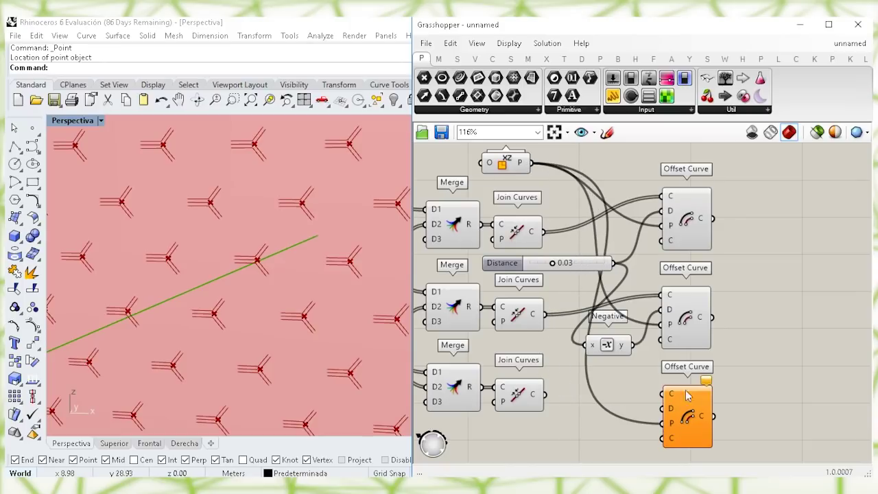
Connect the distance slider to the third Offset Curve's D input and the third Join Curves output to C, and check all three offsets
click(588, 268)
drag(613, 263, 657, 404)
drag(593, 401, 545, 394)
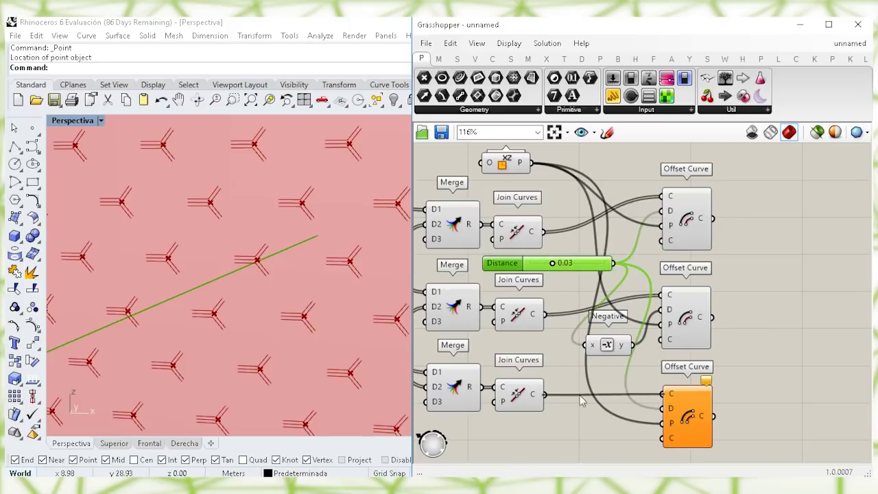
click(687, 420)
click(690, 329)
click(688, 239)
Add an End Points component beside the first Offset Curve and feed it with that offset's output
right_drag(775, 240, 694, 249)
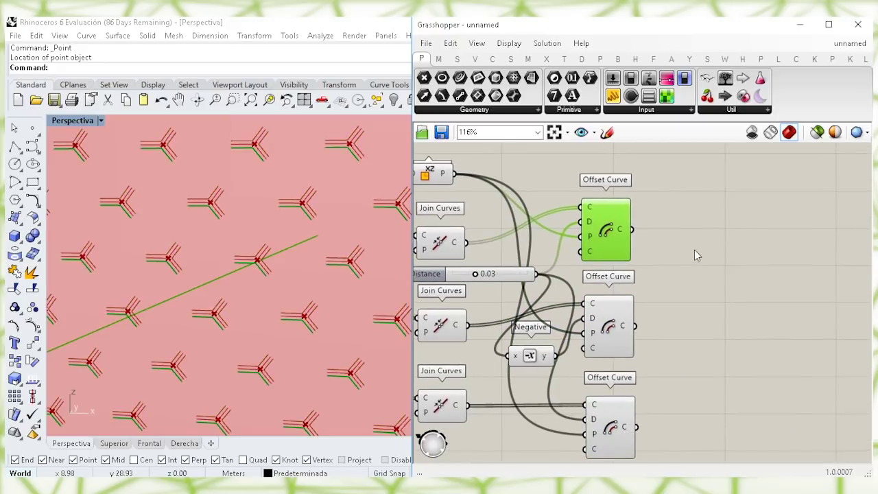
double_click(691, 266)
text(end)
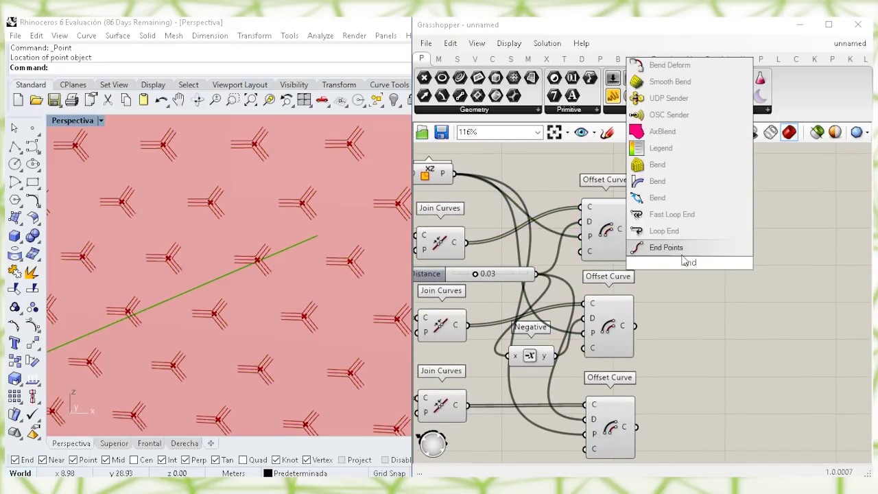
key(Return)
drag(669, 263, 636, 326)
Duplicate End Points twice, connect the copies to the second and third Offset Curve outputs, and check their points
key(ctrl+c)
key(ctrl+v)
drag(693, 329, 671, 331)
right_drag(671, 330, 662, 296)
key(ctrl+c)
key(ctrl+v)
drag(676, 307, 627, 393)
mouse_move(687, 382)
mouse_down()
mouse_move(686, 392)
mouse_move(676, 391)
mouse_up()
right_drag(722, 260, 655, 264)
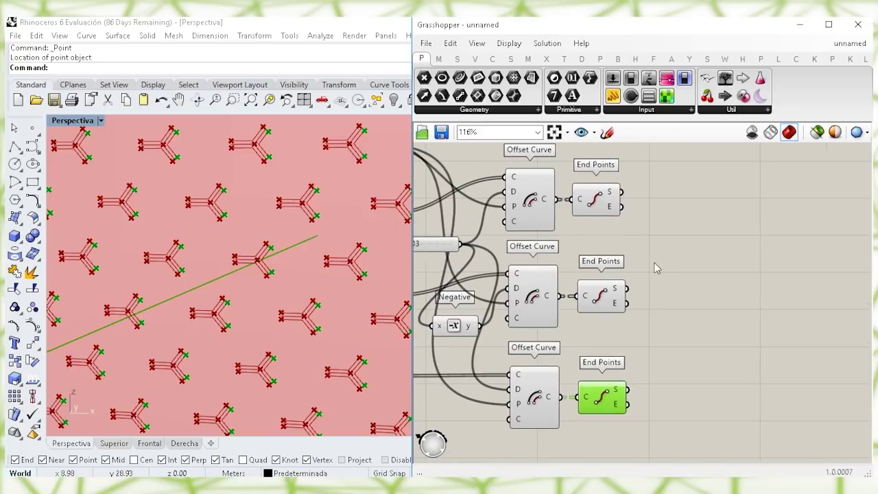
click(602, 217)
click(610, 296)
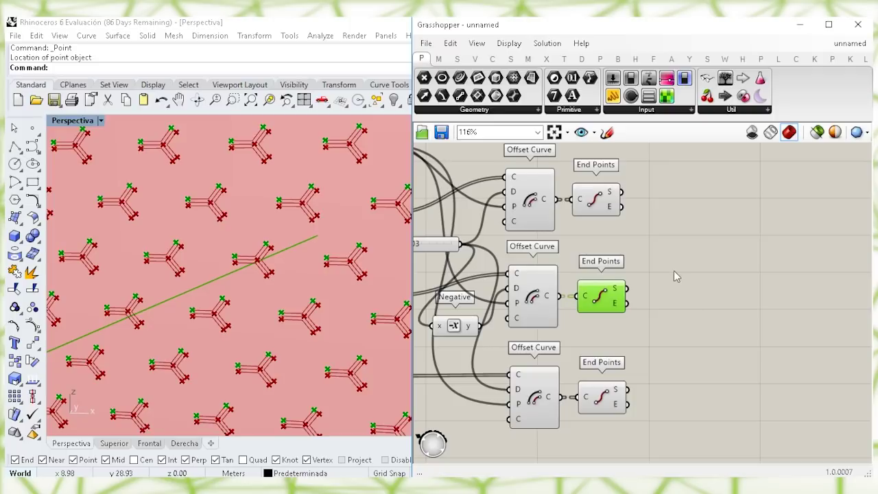
Add a Line component joining the S output of the first End Points to the S output of the second
right_drag(675, 275, 645, 274)
double_click(655, 247)
text(line)
click(653, 226)
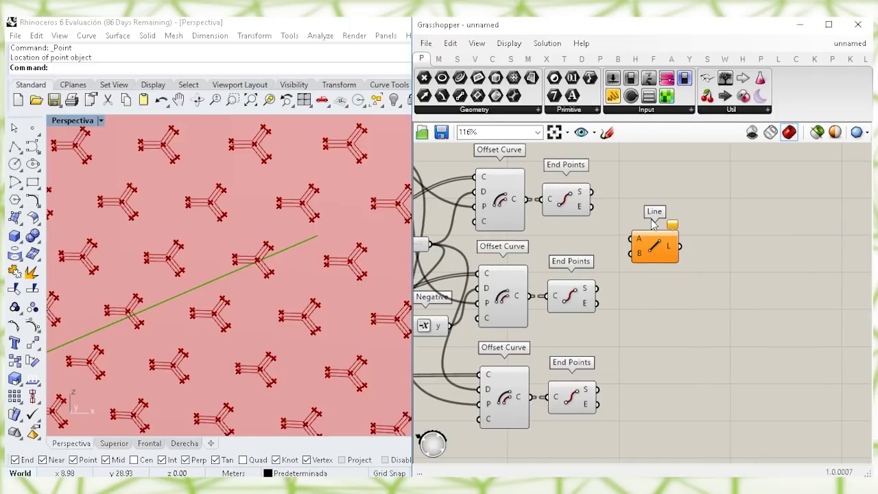
click(580, 198)
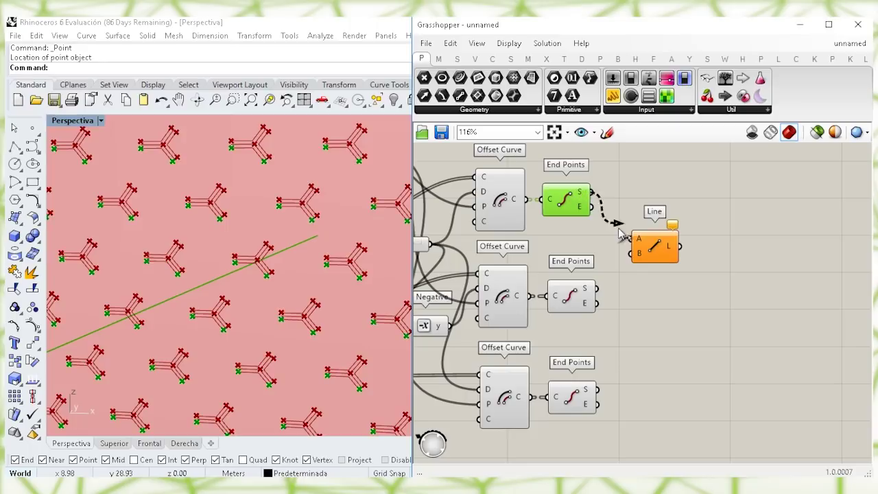
drag(658, 243, 673, 242)
drag(596, 288, 667, 256)
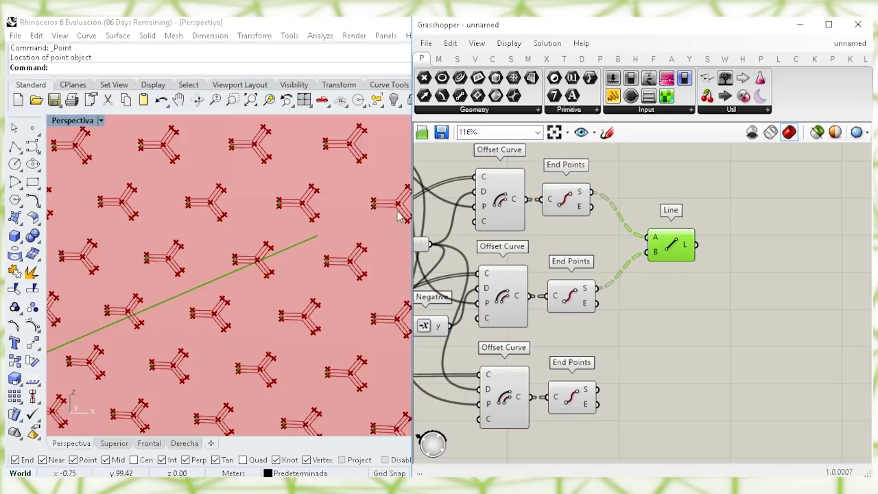
shift+right_drag(215, 250, 139, 249)
scroll(320, 230, up, 5)
shift+right_drag(311, 220, 306, 237)
Duplicate the Line component and rewire it from the second End Points' E output to the third End Points' E output
click(665, 248)
alt+drag(665, 246, 686, 312)
ctrl+drag(668, 303, 592, 192)
ctrl+drag(667, 319, 591, 293)
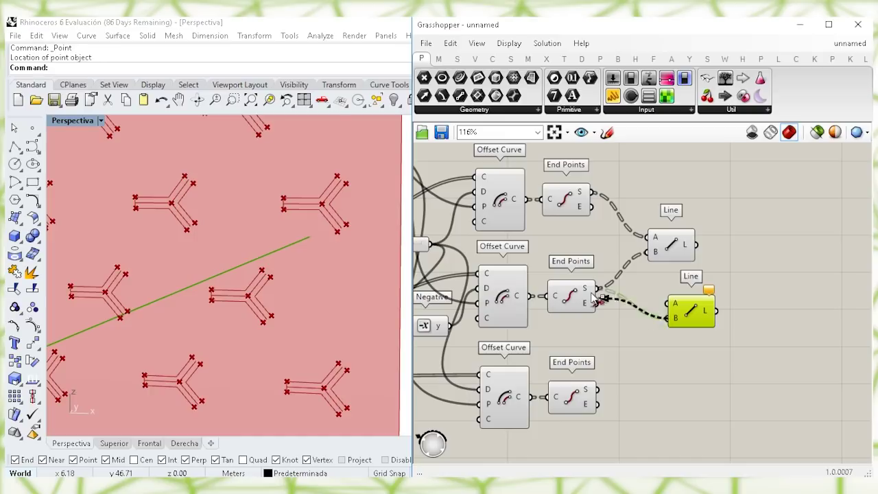
drag(694, 317, 674, 317)
click(571, 296)
click(566, 200)
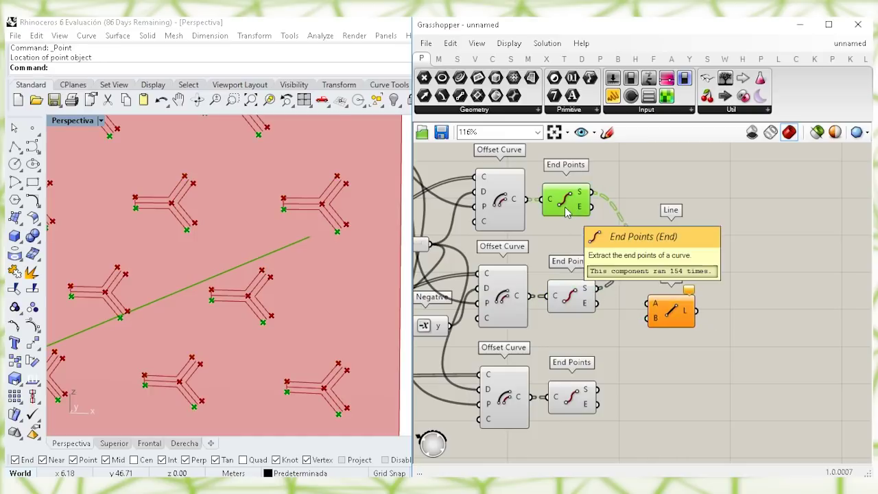
drag(639, 304, 680, 317)
click(576, 399)
drag(597, 404, 661, 334)
click(686, 320)
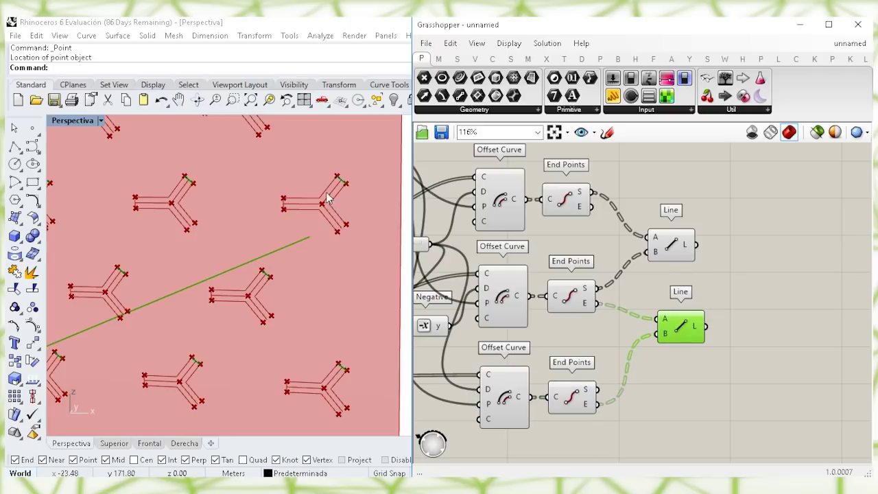
Add a third Line component, connecting the first End Points' E output to A and the third End Points' S output to B
double_click(666, 397)
text(line)
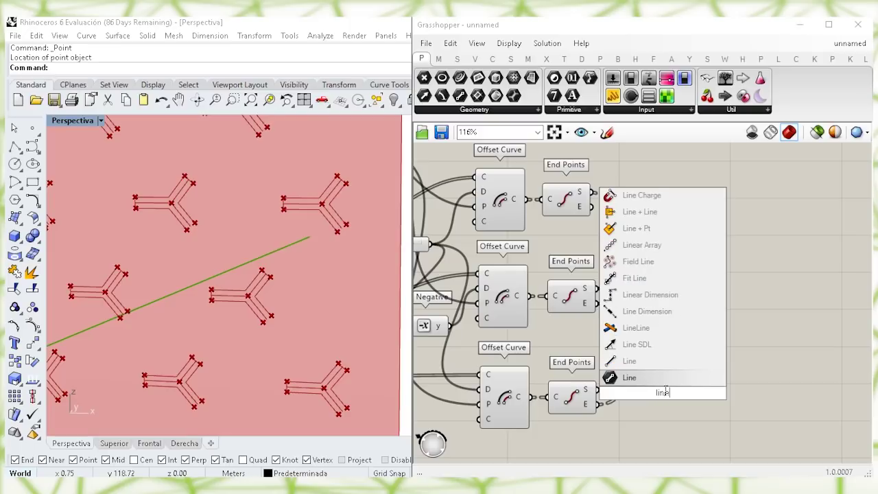
key(Return)
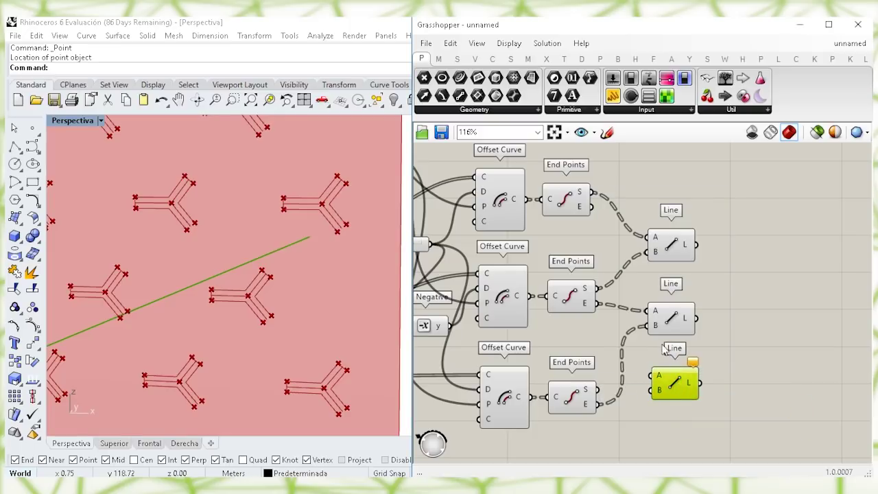
click(563, 204)
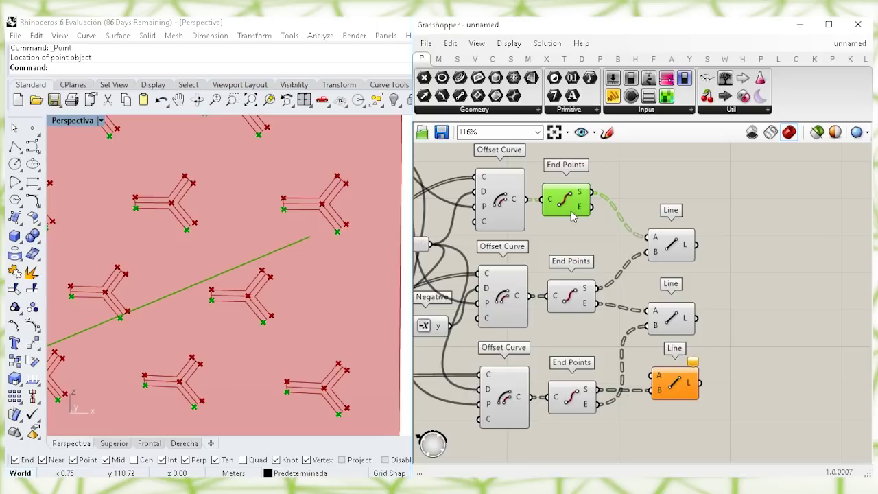
drag(592, 207, 653, 375)
click(669, 382)
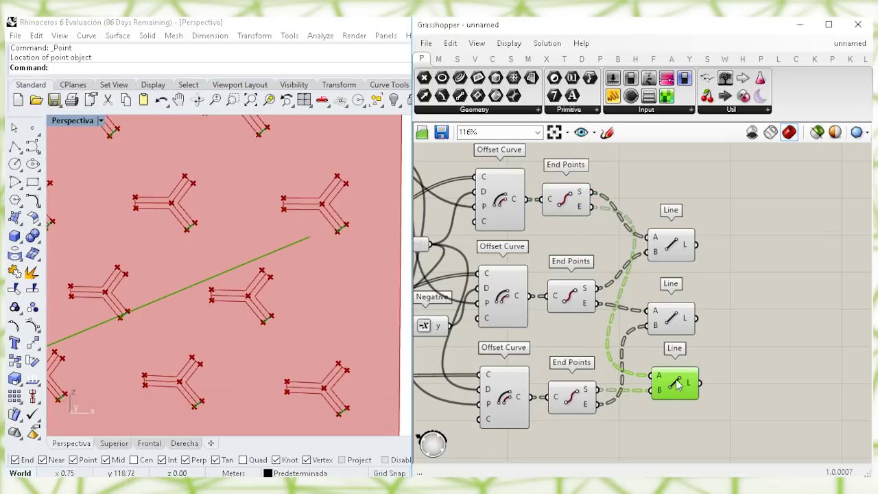
click(671, 314)
click(672, 244)
click(734, 209)
Add a Merge component and connect the first Offset Curve output to D1 and the first Line output to D2
right_drag(757, 194, 709, 239)
double_click(710, 239)
text(merge)
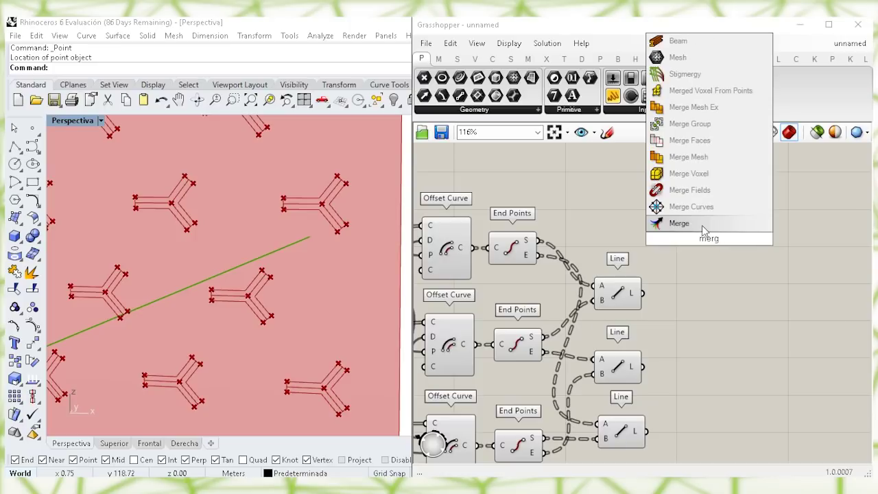
key(Return)
click(442, 258)
drag(554, 197, 755, 224)
click(614, 298)
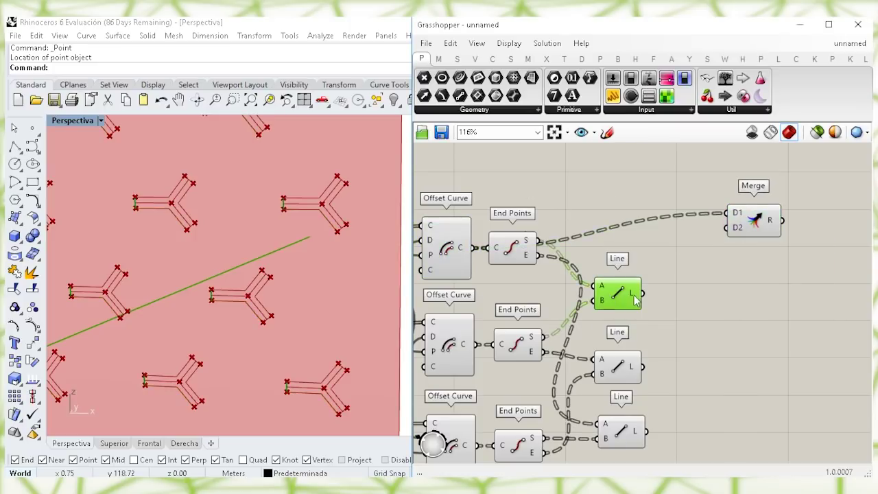
drag(707, 259, 749, 226)
Connect the second Offset Curve to Merge D3, the second Line to D4, the third Offset Curve to D5 and the third Line to D6
click(451, 355)
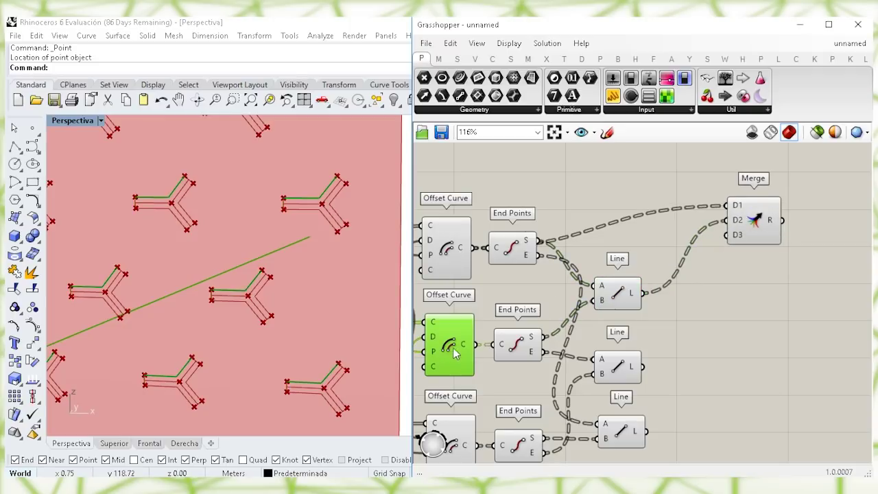
drag(543, 336, 727, 235)
click(614, 374)
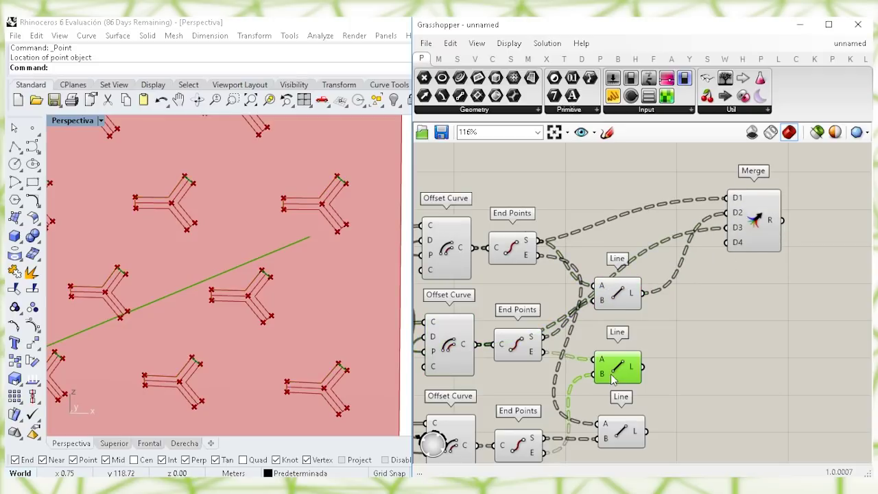
drag(636, 370, 727, 242)
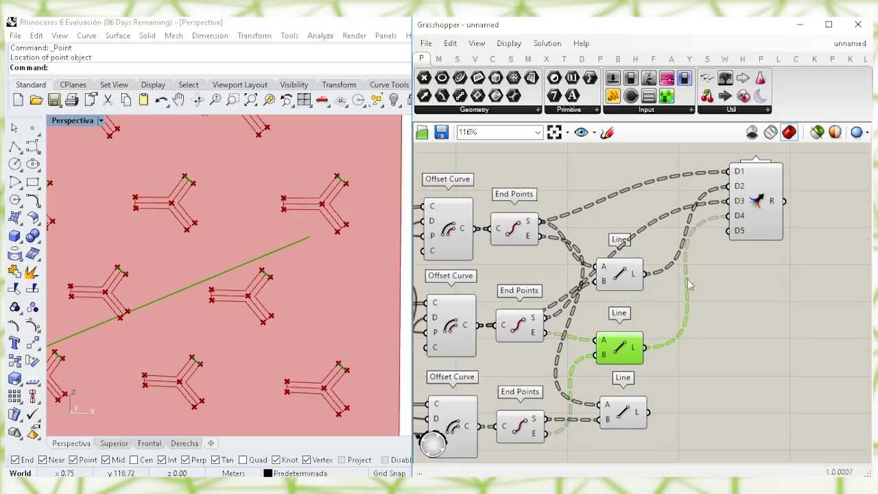
click(456, 420)
drag(480, 426, 729, 231)
click(623, 411)
mouse_move(648, 412)
mouse_down()
mouse_move(676, 294)
mouse_move(728, 237)
mouse_move(767, 304)
mouse_move(768, 326)
mouse_up()
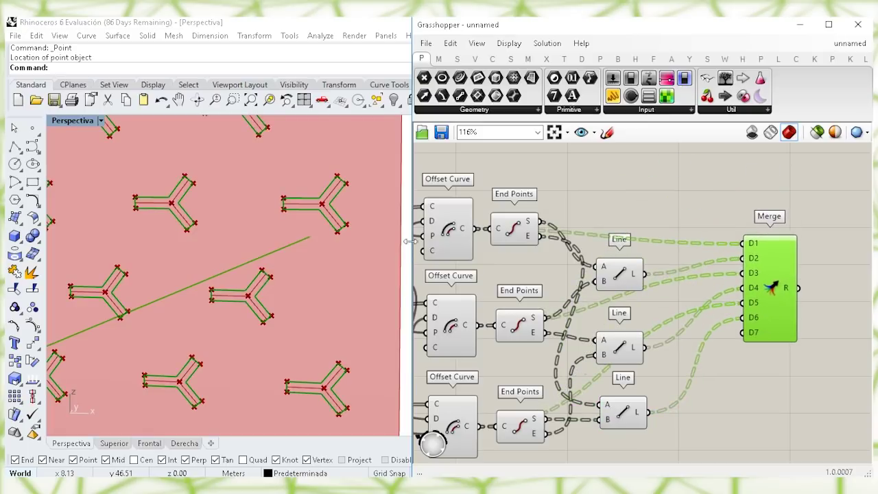
click(540, 207)
click(436, 231)
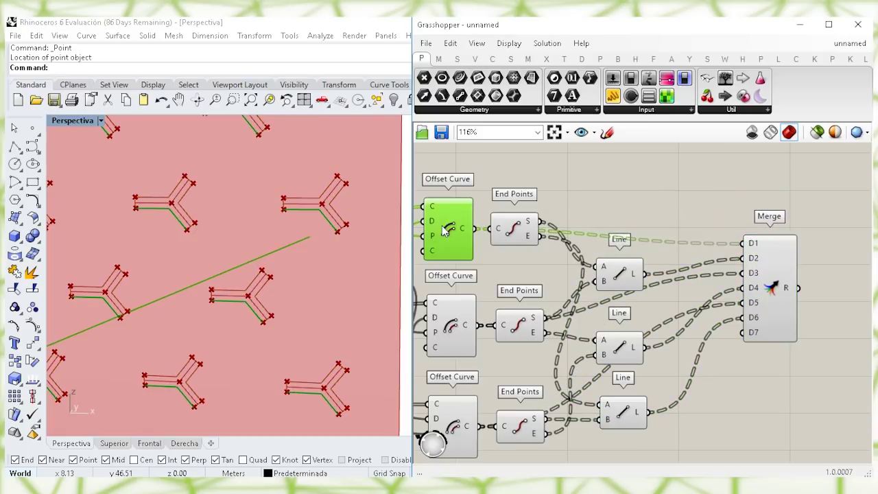
Turn off the preview of the Offset Curve, End Points and Line components that feed the new Merge
scroll(682, 197, down, 3)
drag(696, 382, 533, 172)
right_click(524, 163)
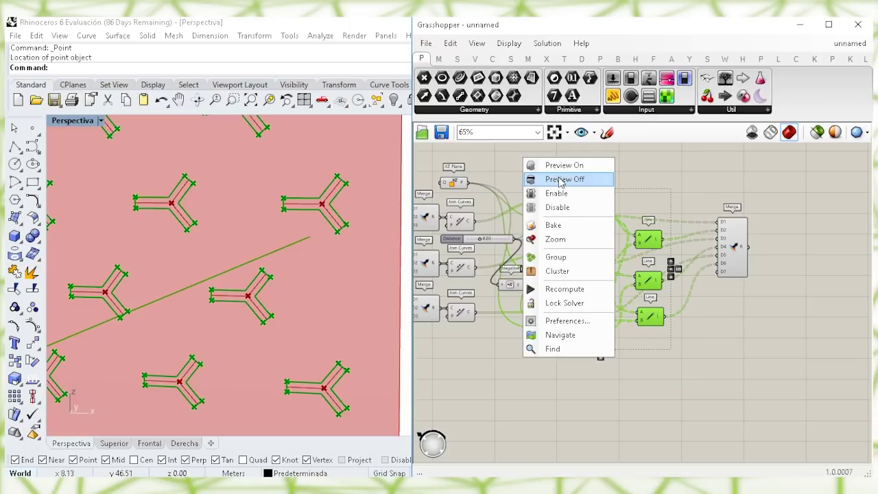
click(552, 178)
Turn off the preview of the three earlier Merge and Join Curves components that precede the offsets
right_drag(464, 185, 525, 220)
click(520, 217)
drag(520, 395, 464, 184)
right_drag(445, 374, 508, 371)
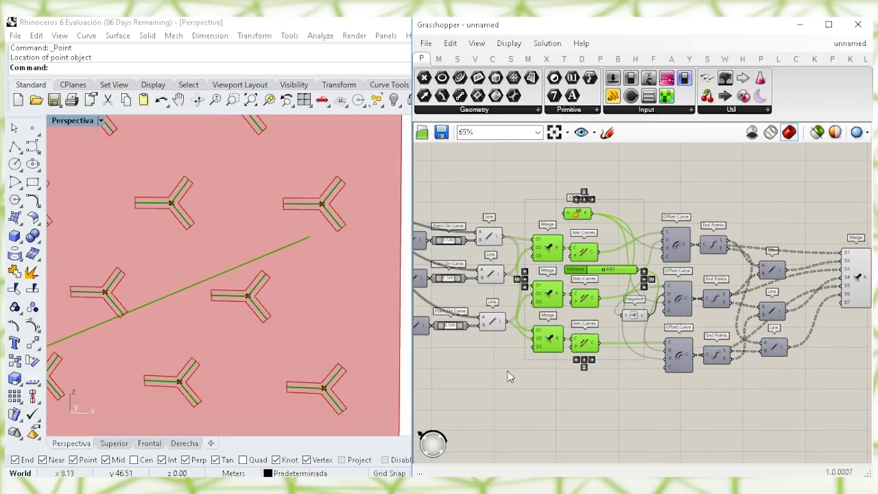
right_click(483, 182)
click(520, 197)
click(498, 174)
Try the Distance slider and examine the three-armed outlines across the whole surface
right_drag(627, 236, 595, 233)
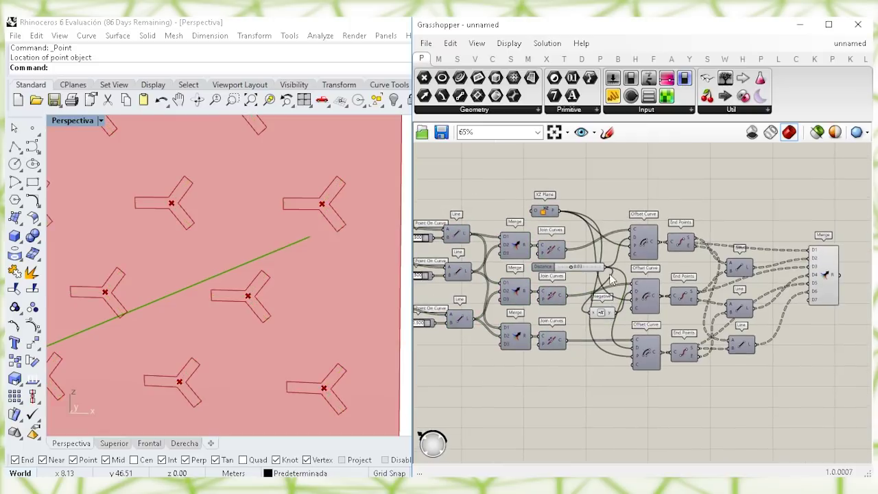
scroll(609, 264, up, 2)
right_drag(628, 258, 538, 249)
mouse_move(469, 262)
mouse_down()
mouse_move(461, 262)
mouse_move(471, 263)
mouse_up()
scroll(293, 230, down, 5)
right_drag(274, 241, 184, 284)
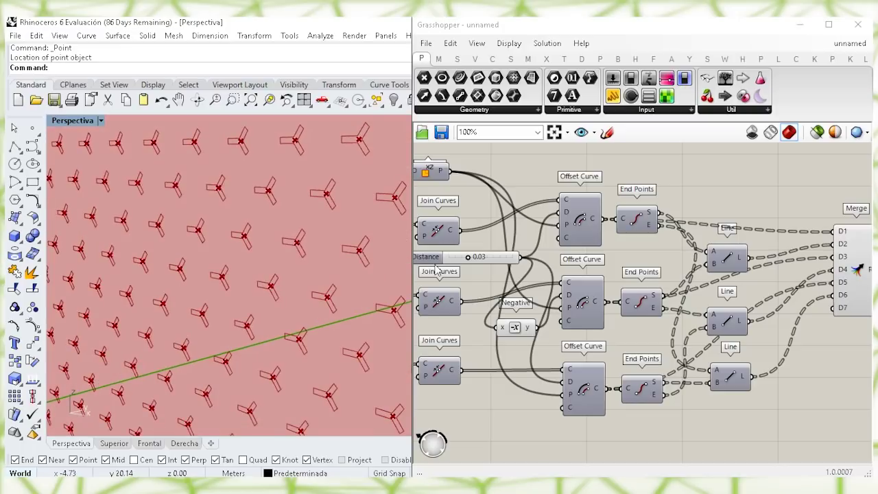
scroll(293, 282, down, 3)
Add a Join Curves component, connect the final Merge output to its C input and flatten that input
right_drag(866, 277, 588, 272)
click(700, 269)
click(652, 268)
double_click(652, 269)
text(joi)
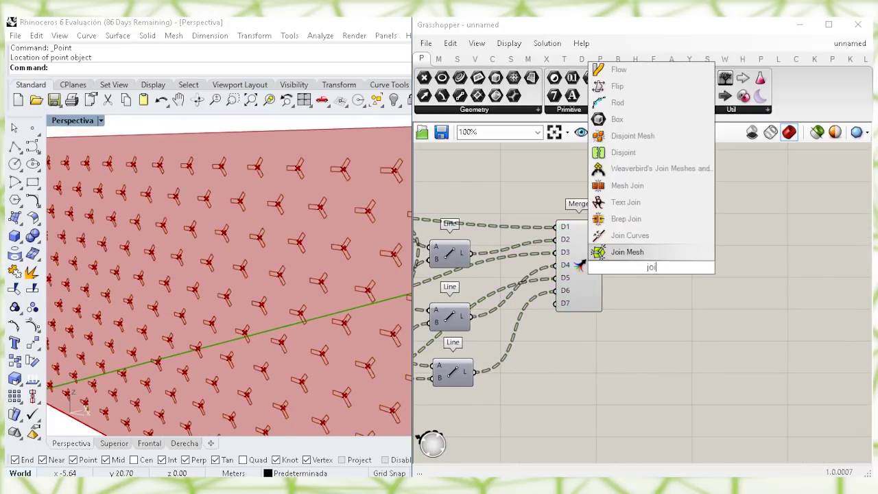
click(650, 237)
drag(613, 255, 603, 265)
mouse_move(646, 265)
mouse_down()
mouse_move(638, 270)
mouse_move(645, 275)
mouse_up()
right_click(628, 267)
click(646, 317)
click(647, 327)
Add a Fillet component and connect a number slider set to 0.10 to its R input
double_click(665, 368)
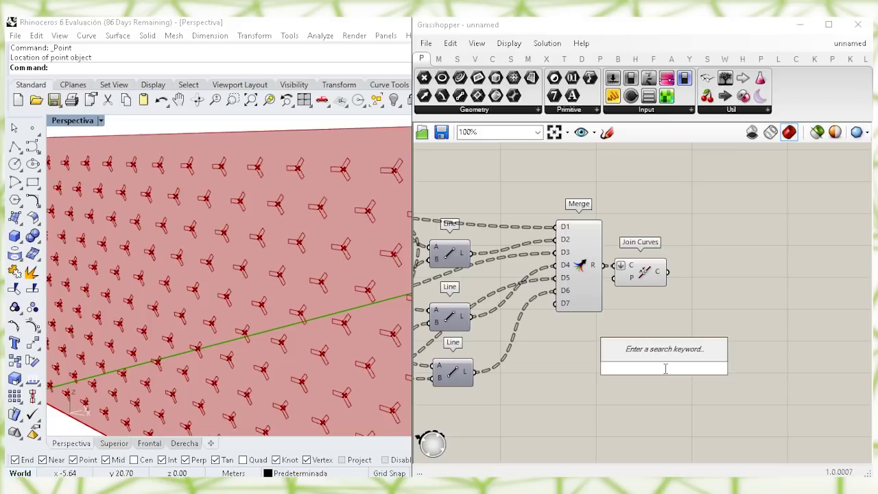
text(fil)
key(Return)
drag(663, 368, 707, 307)
double_click(628, 365)
text(0.1)
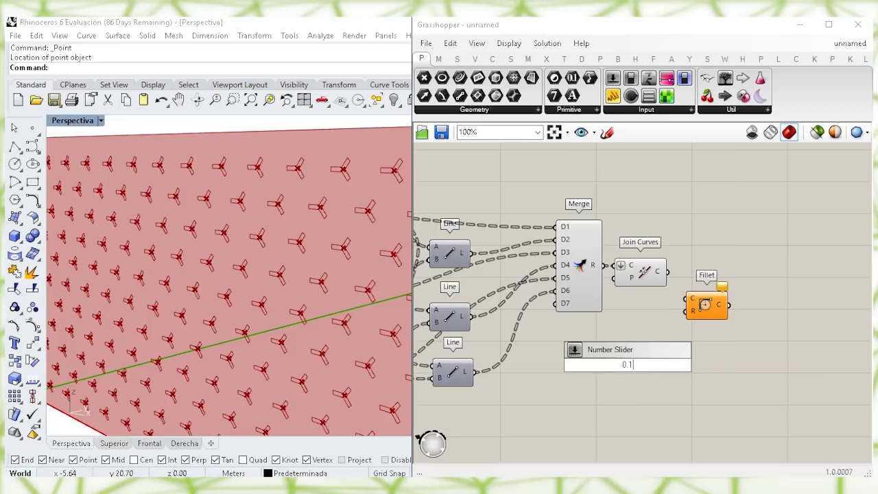
key(Return)
drag(689, 311, 674, 365)
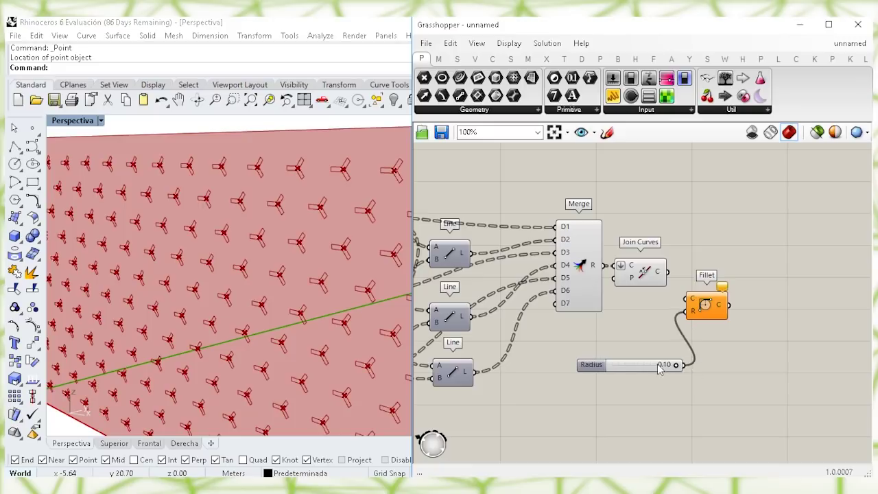
Connect the final Join Curves output to Fillet's C input and turn off the preview of the final Merge and Join Curves
drag(668, 273, 582, 244)
right_click(646, 183)
click(675, 206)
scroll(374, 220, up, 2)
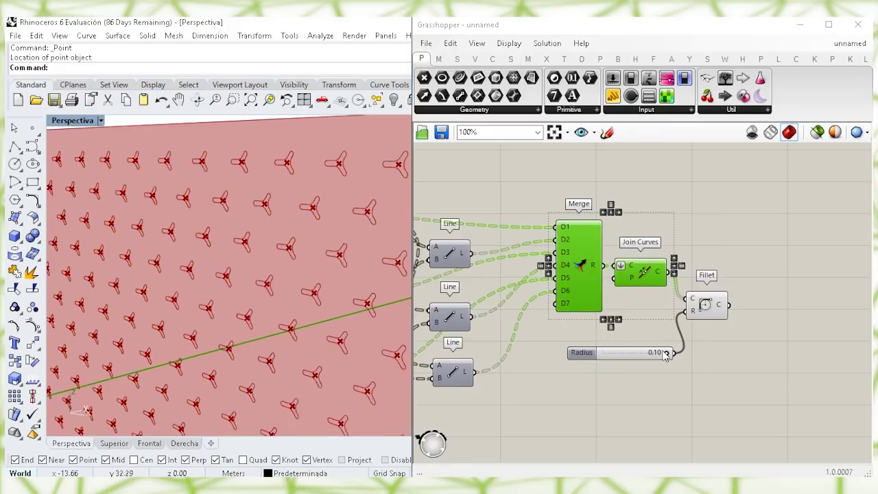
click(683, 212)
Return to the Distance slider and test how the offset distance affects the filleted outlines
right_drag(494, 247, 824, 245)
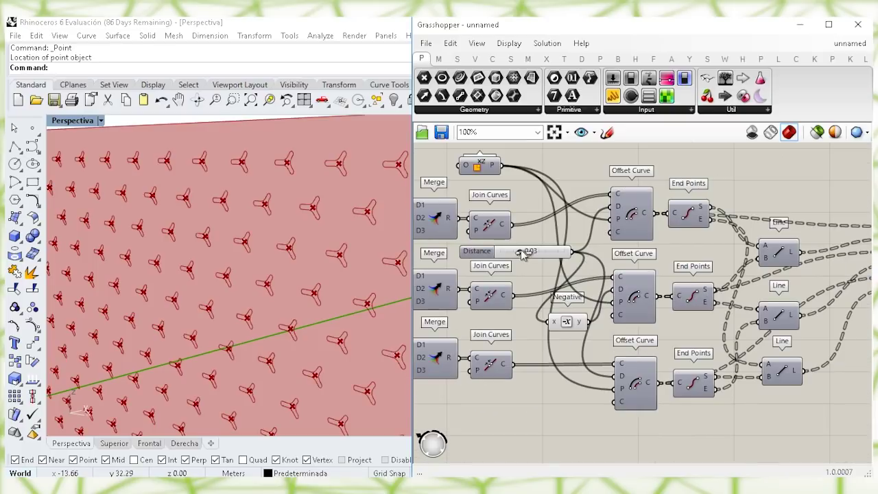
mouse_move(521, 254)
mouse_down()
mouse_move(508, 252)
mouse_move(559, 255)
mouse_move(525, 255)
mouse_up()
right_drag(724, 257, 455, 249)
click(768, 296)
right_drag(781, 317, 669, 328)
click(665, 328)
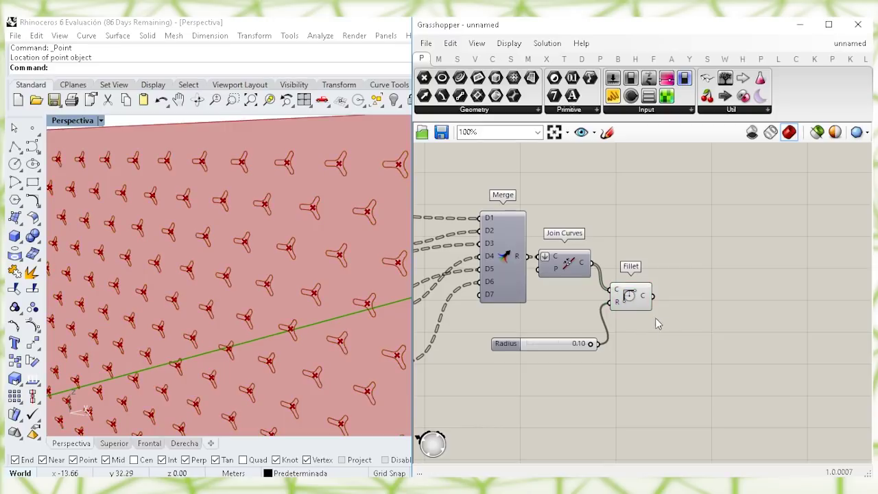
Add a Boundary Surfaces component and connect the Fillet output to its E input
double_click(743, 317)
text(bound)
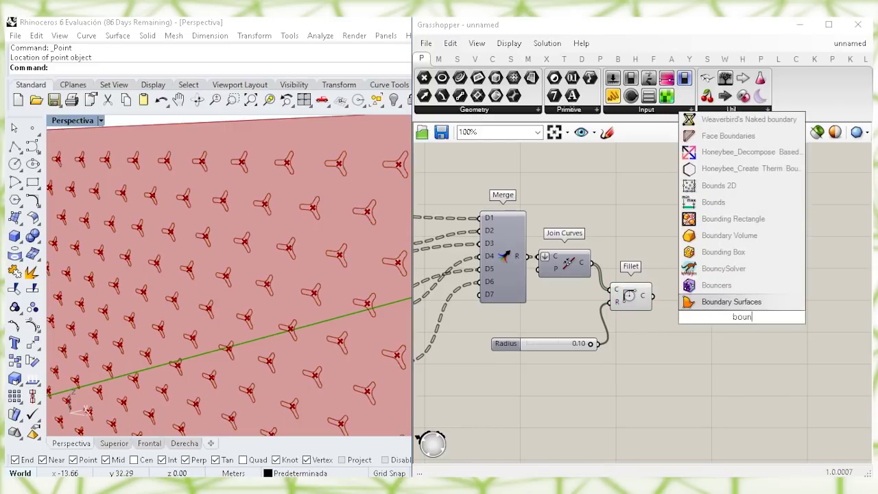
click(741, 306)
drag(736, 312, 697, 294)
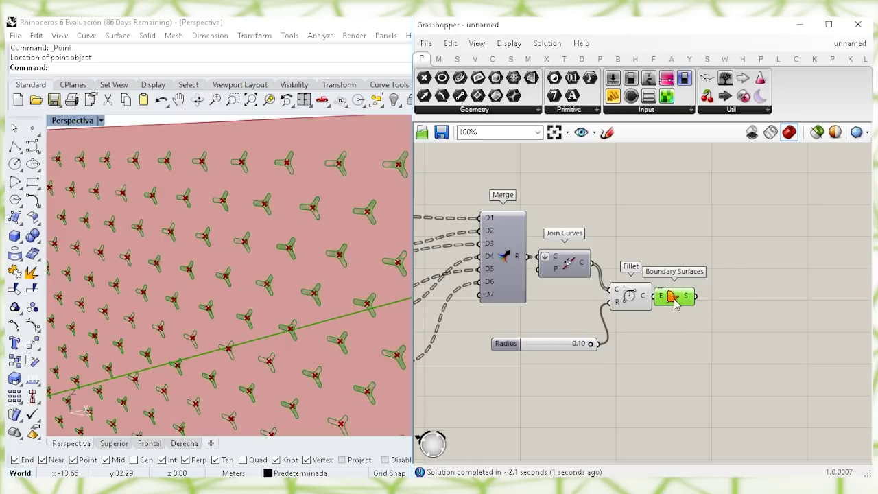
Graft Fillet's C input and space out Boundary Surfaces, Fillet and the Radius slider
drag(673, 297, 690, 297)
click(664, 246)
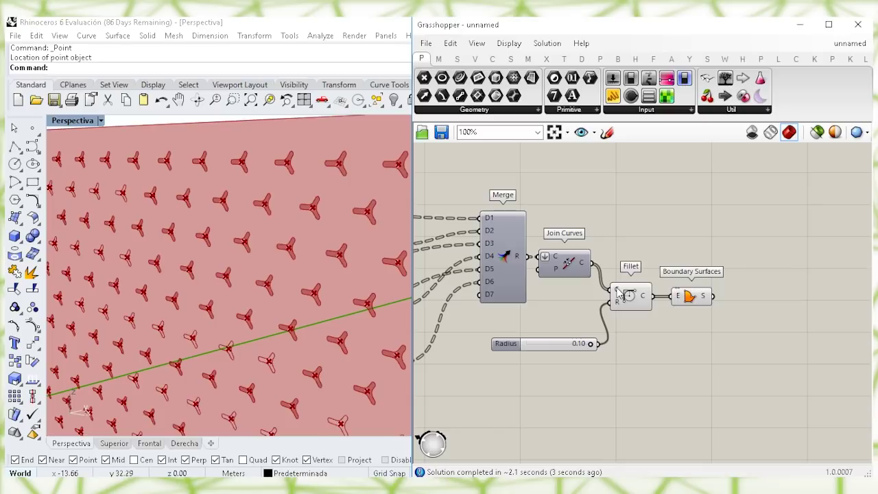
right_click(616, 290)
click(633, 319)
drag(686, 296, 700, 296)
click(701, 250)
right_drag(605, 267, 654, 267)
drag(675, 298, 683, 297)
drag(607, 347, 600, 327)
right_drag(758, 314, 689, 304)
click(695, 353)
Add a Move component, flatten the Boundary Surfaces S output and connect it to Move's G input
double_click(724, 329)
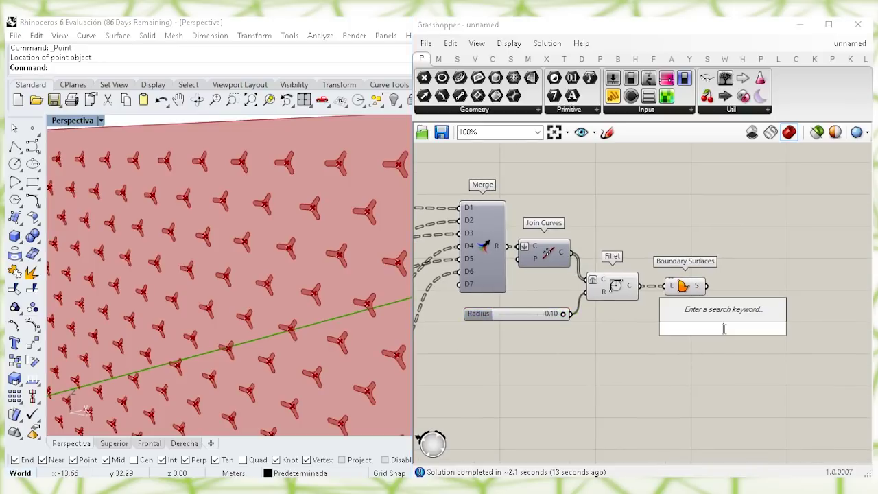
text(move)
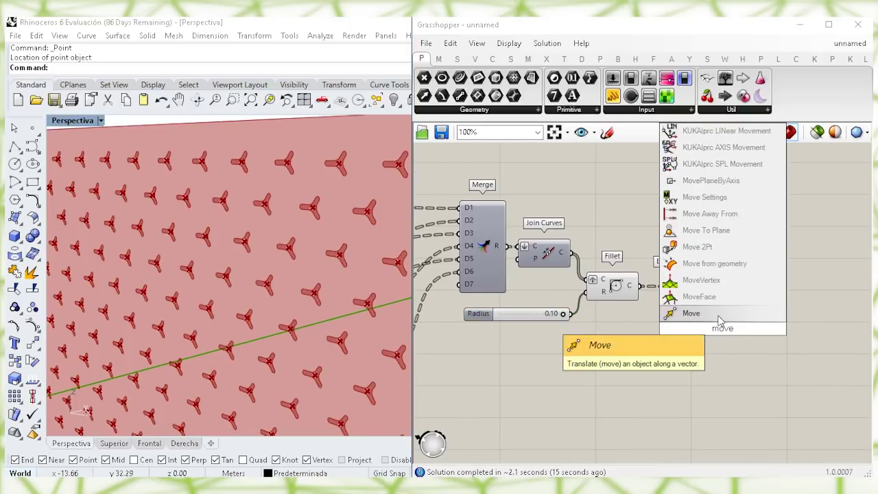
key(Return)
drag(800, 299, 810, 295)
click(670, 337)
right_click(700, 290)
click(714, 337)
mouse_move(803, 296)
mouse_down()
mouse_move(735, 290)
mouse_move(797, 293)
mouse_up()
click(774, 311)
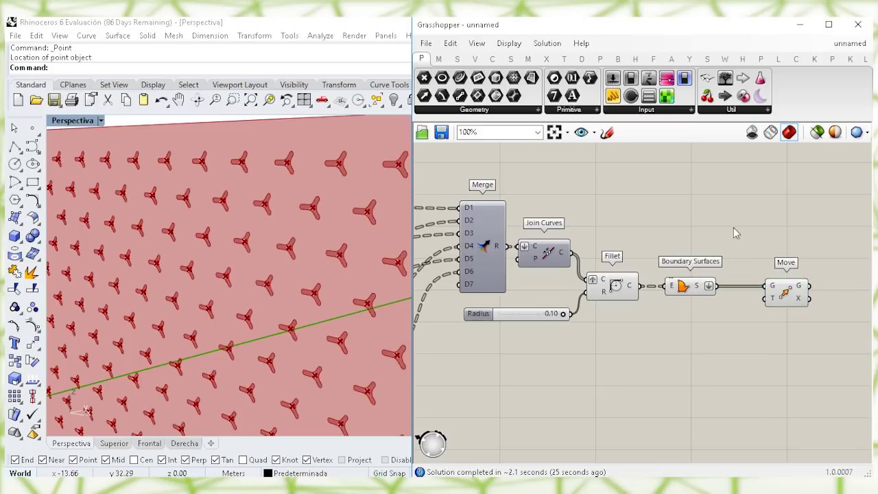
Add a List Length component beside Cull Pattern and feed it the Cull Pattern output of hexagon centre points
scroll(728, 229, down, 5)
right_drag(587, 263, 785, 340)
scroll(491, 234, up, 5)
click(496, 236)
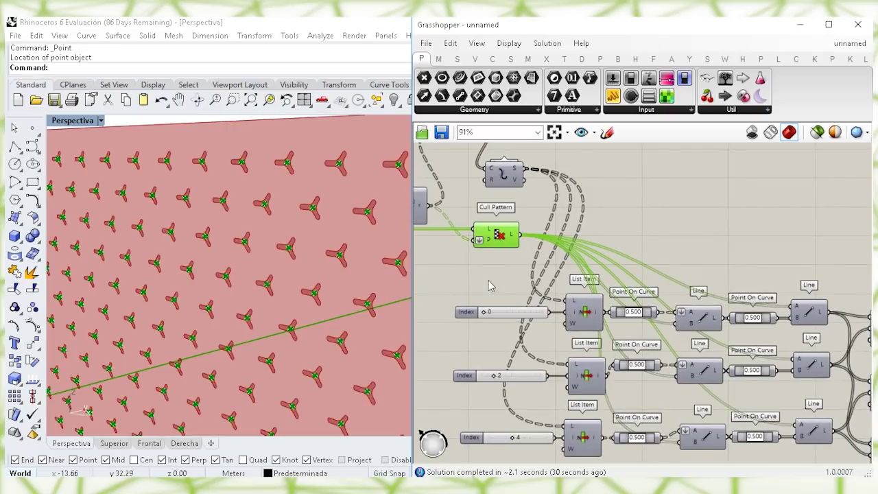
scroll(288, 231, down, 6)
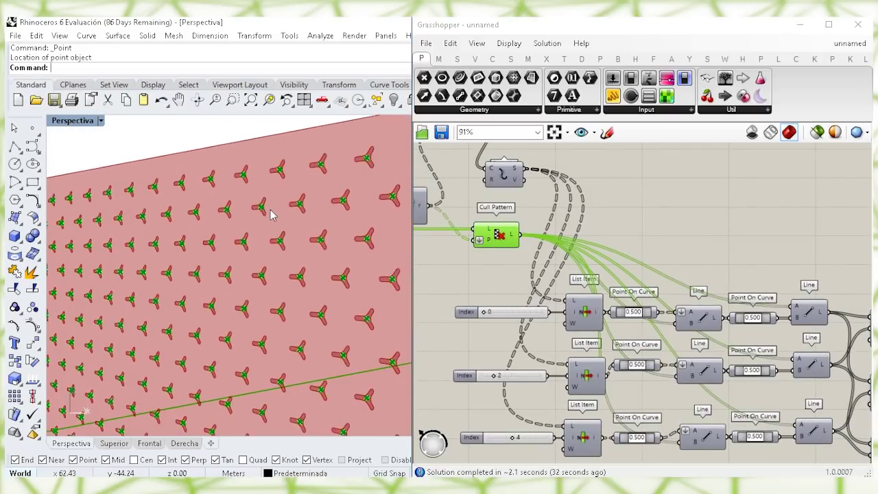
right_drag(278, 255, 289, 241)
click(486, 285)
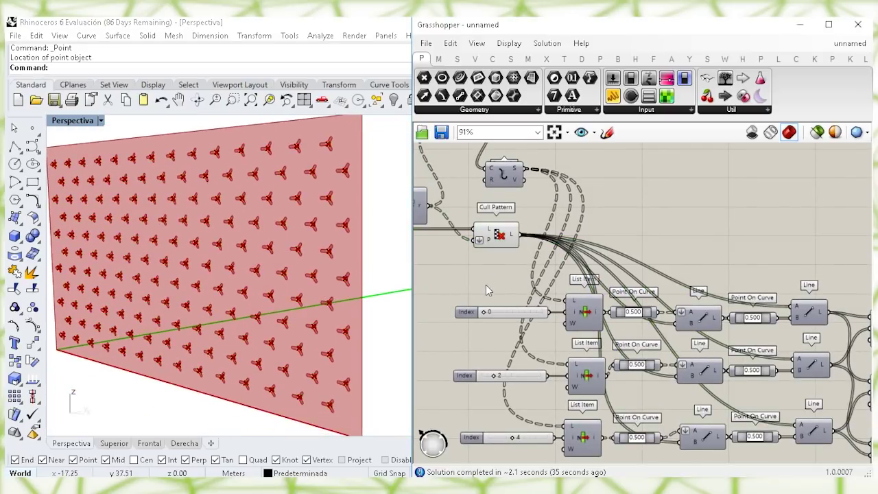
double_click(485, 285)
text(list le)
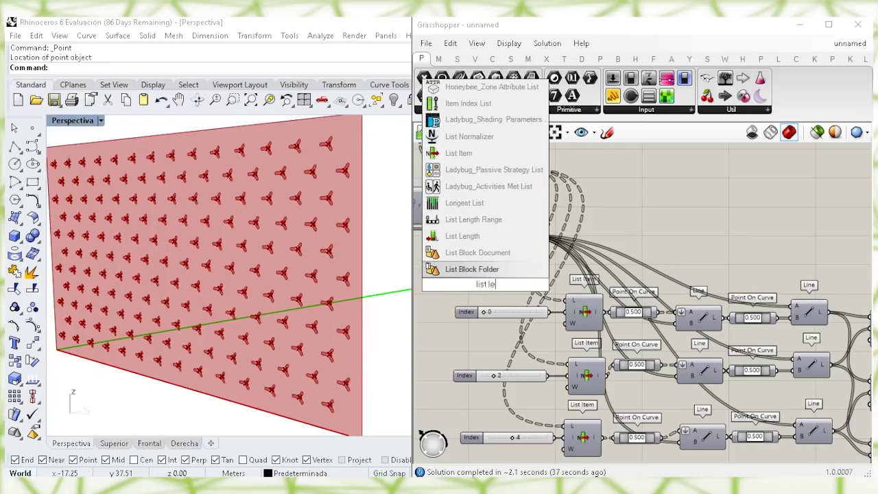
key(Return)
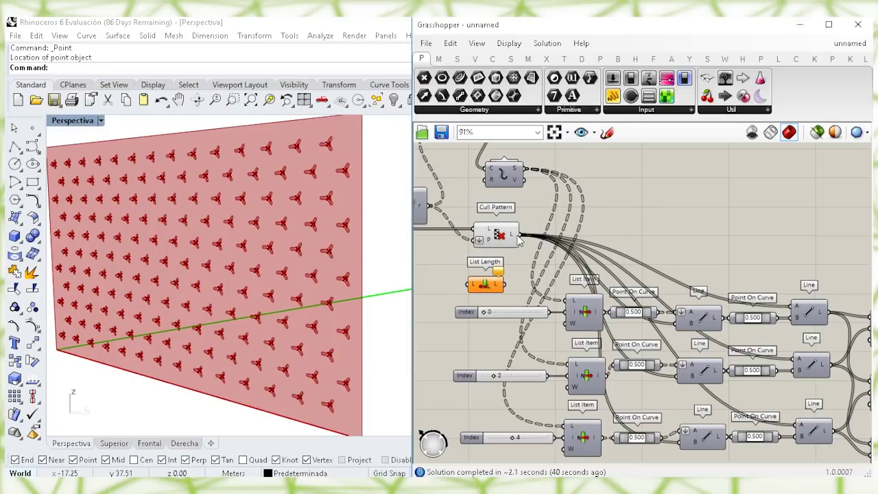
drag(485, 284, 652, 229)
Relocate the List Length component to the free area of the canvas below Fillet
scroll(690, 230, down, 2)
right_drag(711, 259, 526, 245)
drag(476, 216, 738, 453)
right_drag(771, 454, 563, 361)
drag(534, 361, 835, 353)
right_drag(835, 353, 652, 355)
scroll(700, 330, up, 2)
drag(630, 361, 629, 373)
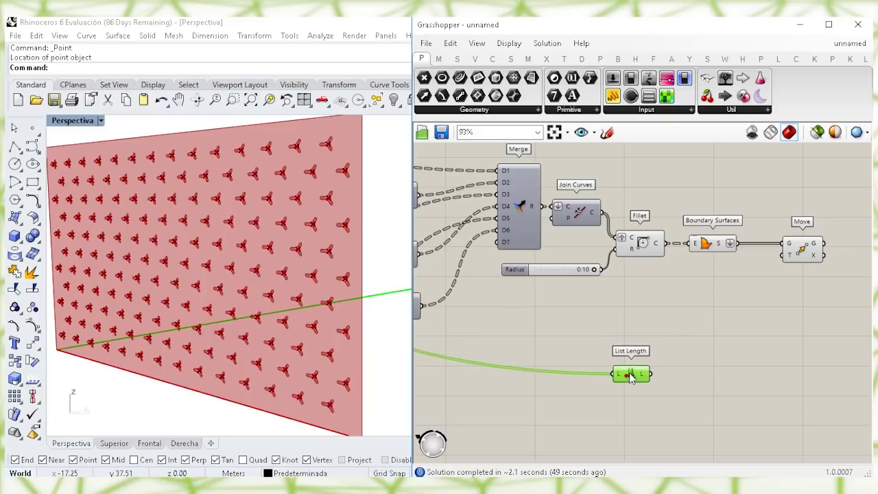
Add a Construct Domain component above List Length and connect a number slider set to 0.9 to its B input
double_click(643, 315)
text(constru)
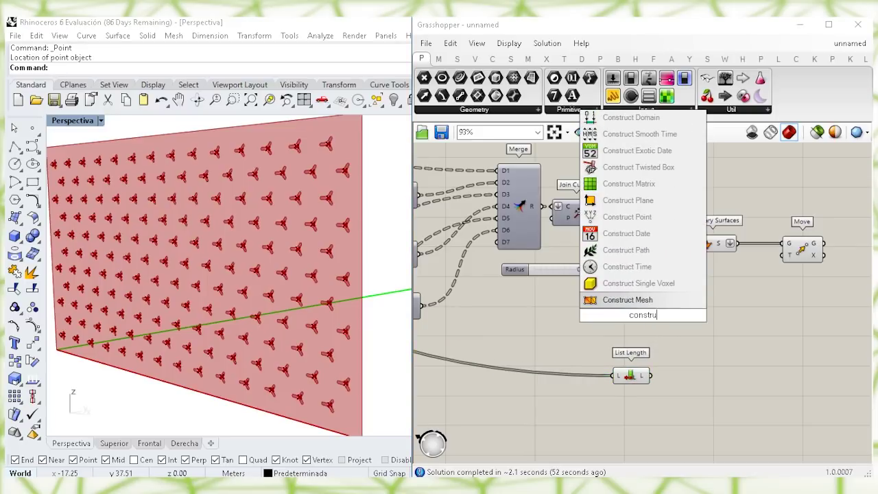
click(627, 118)
drag(642, 327, 631, 330)
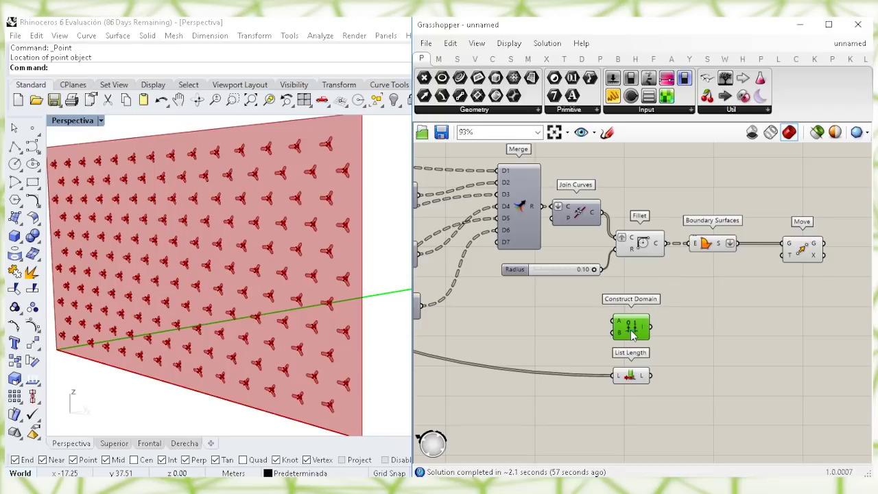
double_click(548, 337)
text(0.9)
key(Return)
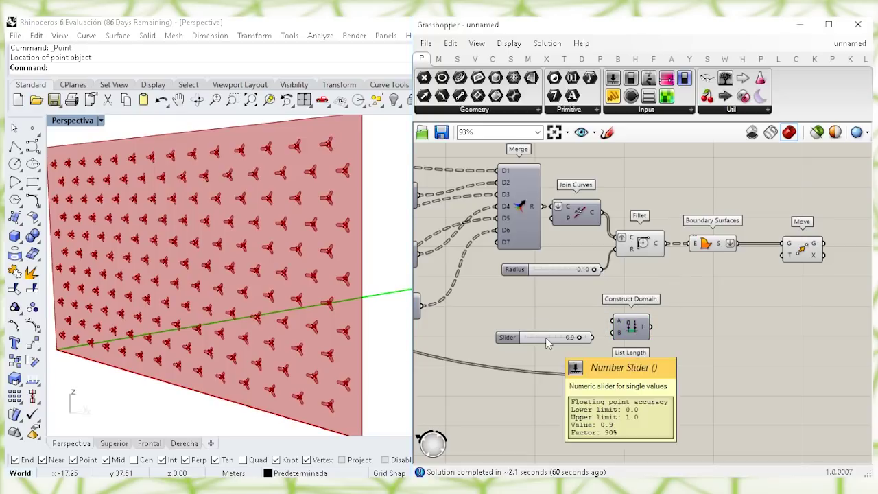
drag(548, 341, 546, 333)
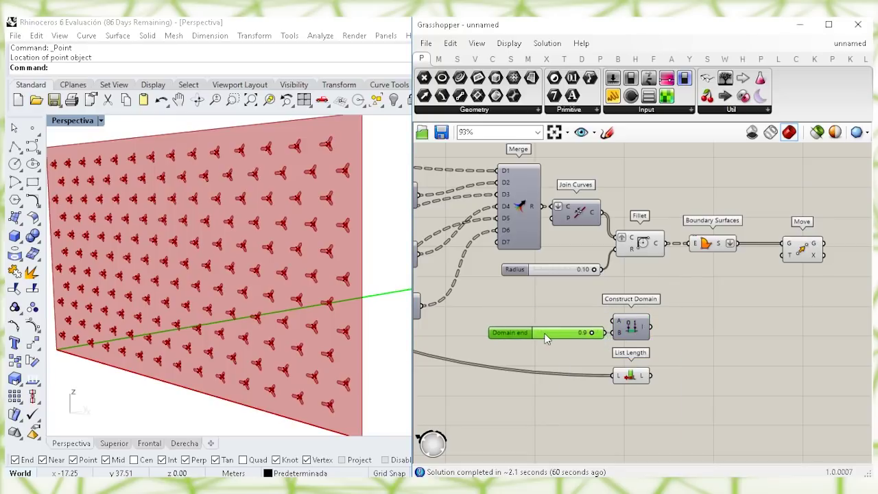
Create a number slider set to 0.05 and connect it to Construct Domain's A input
click(526, 299)
double_click(527, 298)
text(0.05)
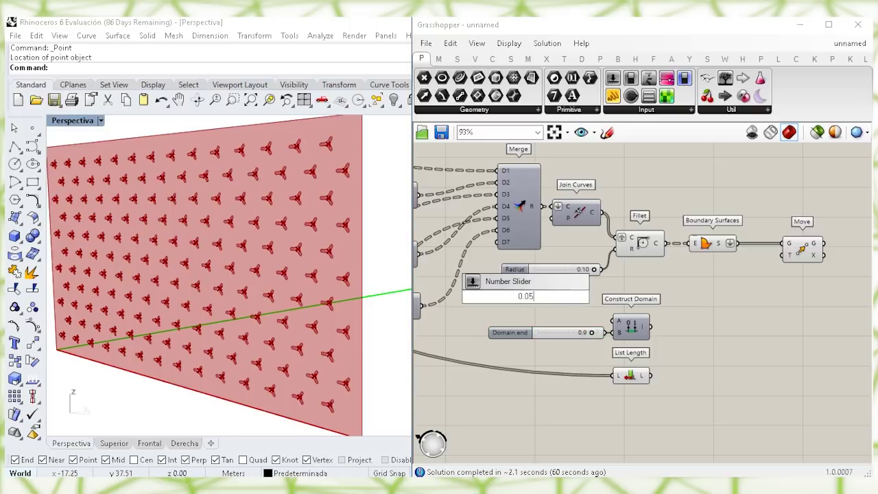
key(Return)
drag(521, 302, 521, 315)
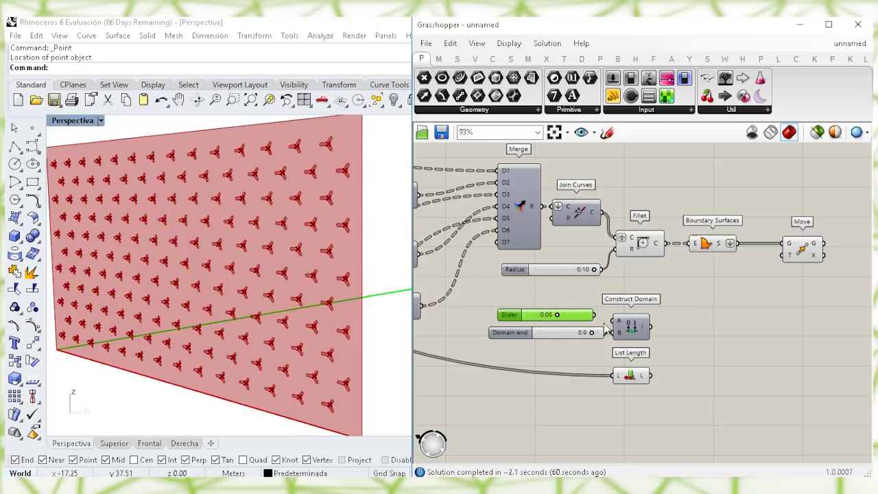
drag(594, 317, 616, 320)
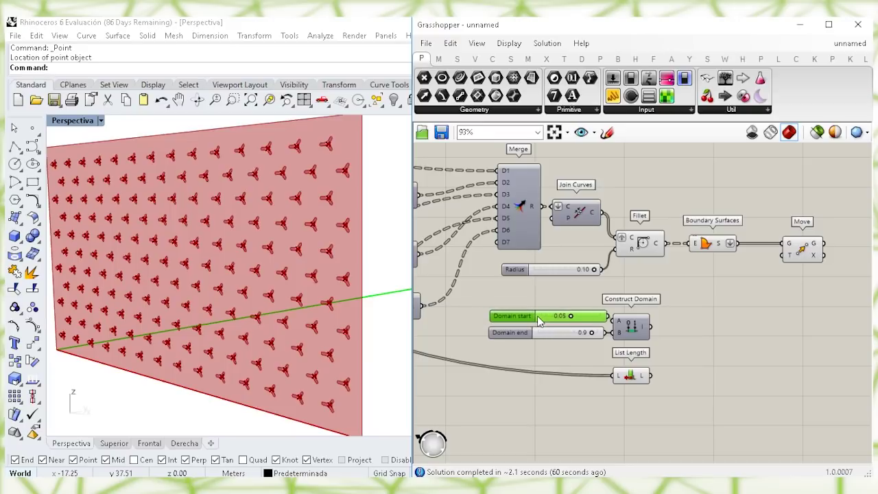
Add a Random component, connecting Construct Domain to its R input and List Length to its N input
right_drag(686, 352, 655, 345)
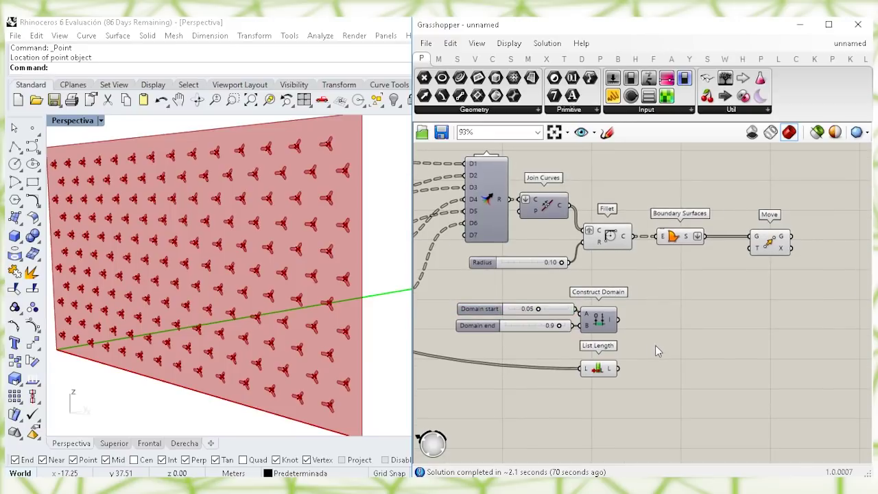
double_click(655, 345)
text(random)
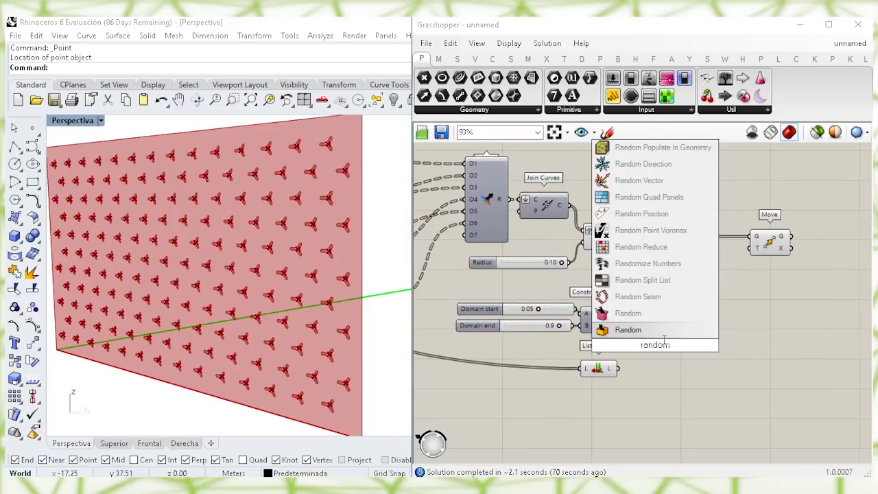
key(Return)
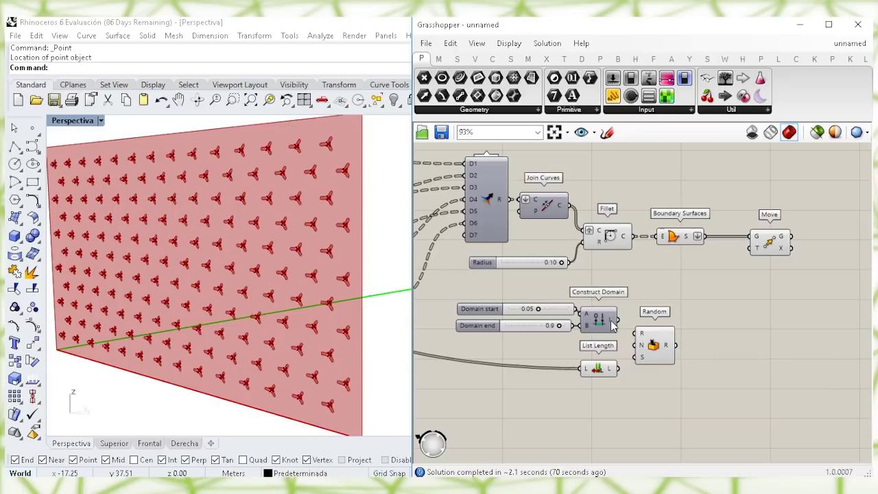
drag(628, 328, 633, 332)
drag(645, 342, 602, 368)
click(653, 371)
Create a number slider set to 12 and connect it to Random's S input
double_click(567, 398)
text(12)
key(Return)
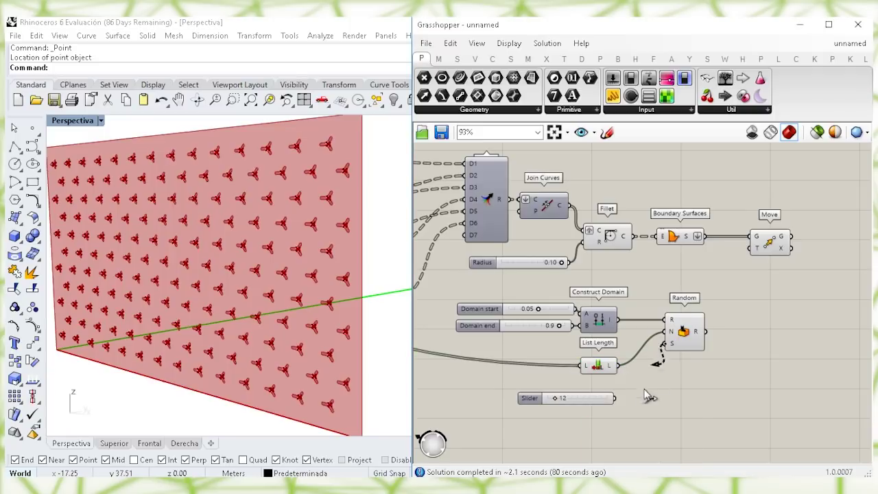
drag(596, 400, 600, 395)
Add a Multiplication component and connect the Random output to its A input
scroll(230, 250, down, 3)
right_drag(230, 250, 236, 291)
right_drag(755, 334, 714, 330)
click(642, 332)
click(676, 386)
double_click(678, 383)
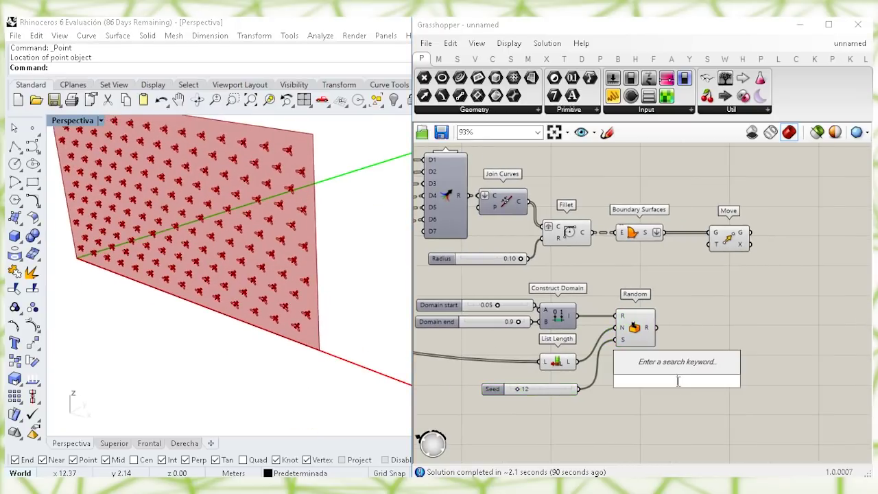
text(mul)
click(657, 299)
drag(695, 349, 693, 335)
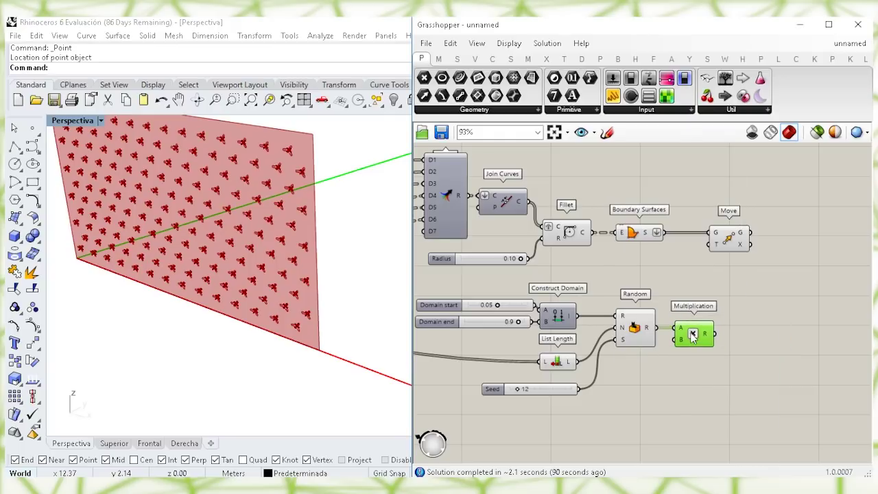
Create a number slider set to 1.20 and connect it to Multiplication's B input
double_click(633, 399)
text(1.20)
key(Return)
drag(672, 339, 649, 405)
click(728, 373)
drag(690, 334, 695, 334)
Shift Move further along the canvas and add a Unit Y vector component below it
right_drag(767, 368, 692, 367)
drag(654, 240, 719, 244)
click(703, 288)
double_click(671, 372)
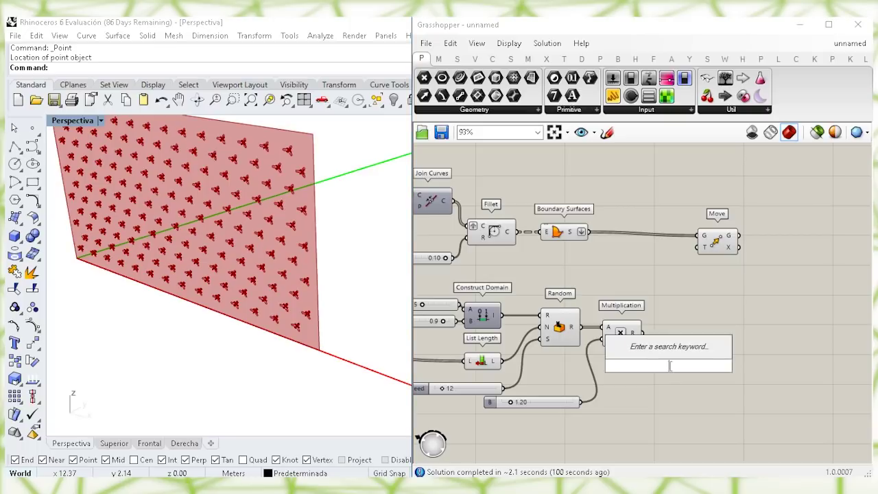
text(y)
key(Return)
drag(669, 367, 693, 309)
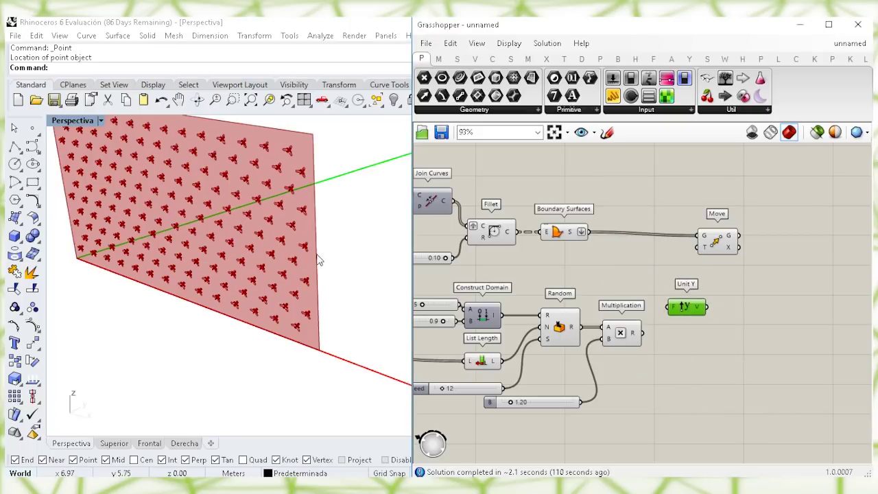
Insert a Negative component between Multiplication and Unit Y, and connect the Unit Y output to Move's T input
double_click(690, 365)
text(ne)
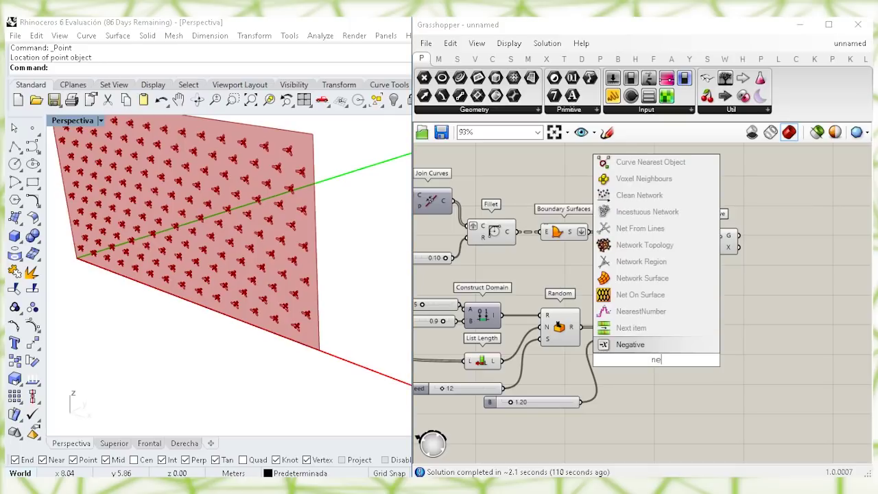
key(Return)
drag(655, 359, 710, 333)
drag(717, 240, 730, 337)
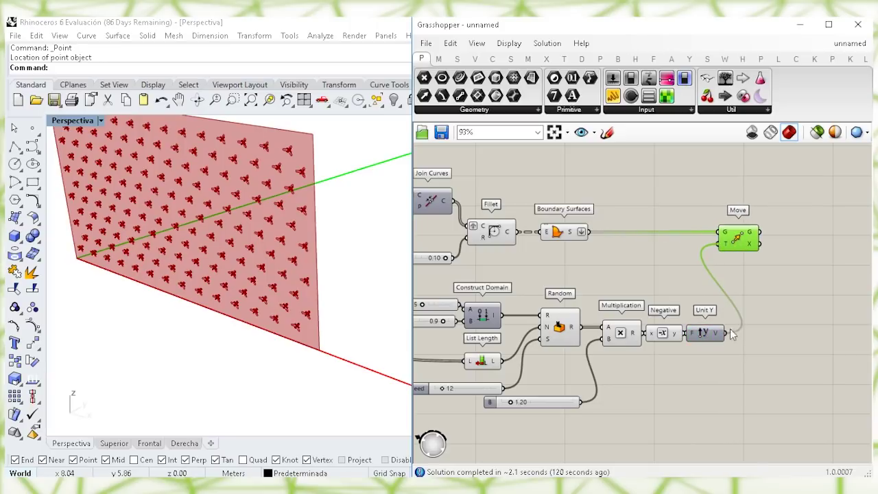
drag(731, 241, 745, 240)
Turn off the preview of the Boundary Surfaces component
click(647, 206)
right_drag(223, 279, 290, 278)
right_drag(545, 273, 656, 255)
right_drag(260, 263, 372, 241)
drag(686, 243, 647, 196)
right_click(755, 181)
click(770, 203)
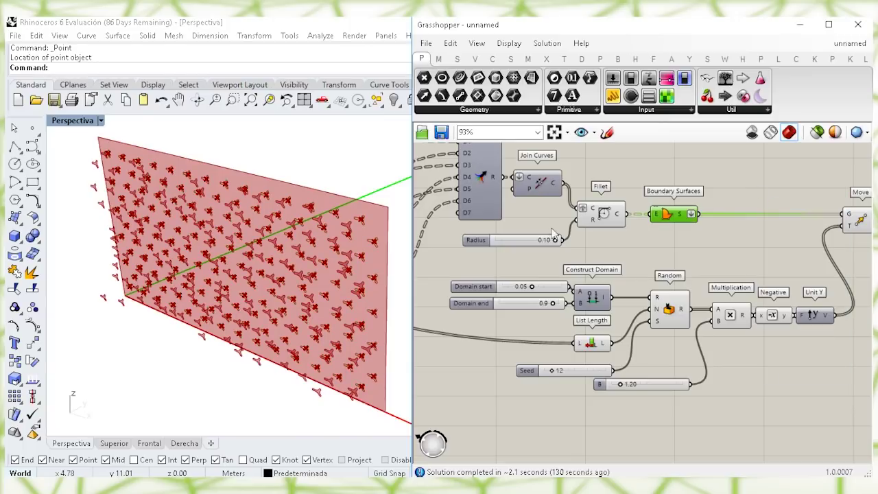
Test other Domain end and Seed values on the moved surfaces, returning the sliders to 0.9 and 12
drag(550, 306, 488, 304)
drag(541, 307, 557, 306)
mouse_move(553, 373)
mouse_down()
mouse_move(605, 371)
mouse_move(565, 386)
mouse_move(551, 376)
mouse_up()
drag(552, 377, 553, 377)
scroll(552, 377, down, 1)
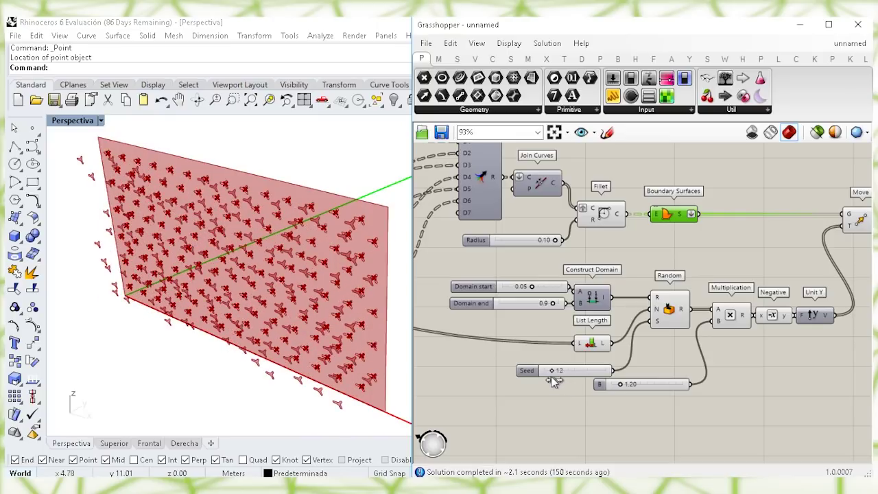
Add a Weave component to the free canvas area above Fillet and Boundary Surfaces
right_drag(552, 376, 487, 372)
click(664, 322)
right_drag(302, 316, 280, 297)
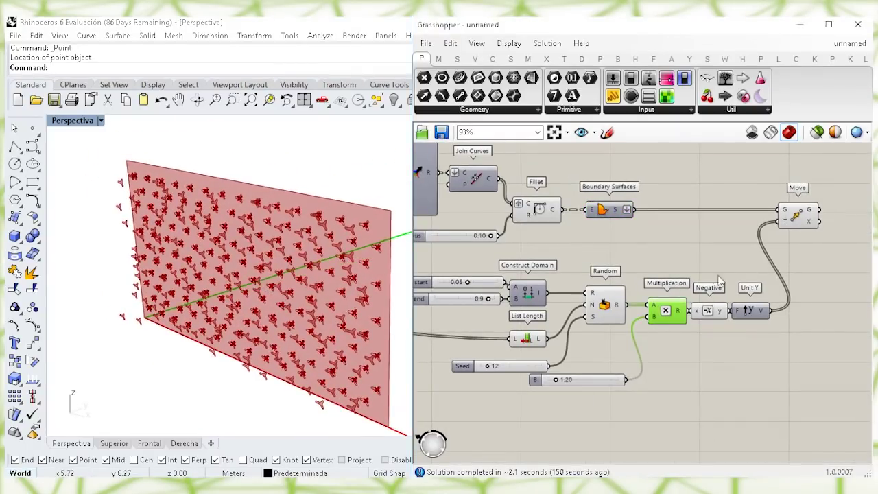
right_drag(749, 269, 684, 299)
click(735, 245)
right_drag(500, 186, 613, 276)
click(612, 236)
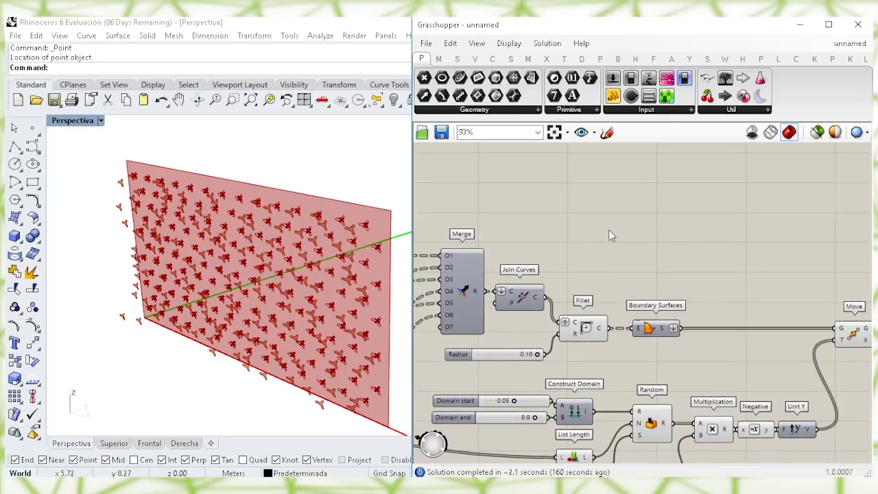
right_drag(610, 231, 604, 260)
double_click(604, 259)
text(we)
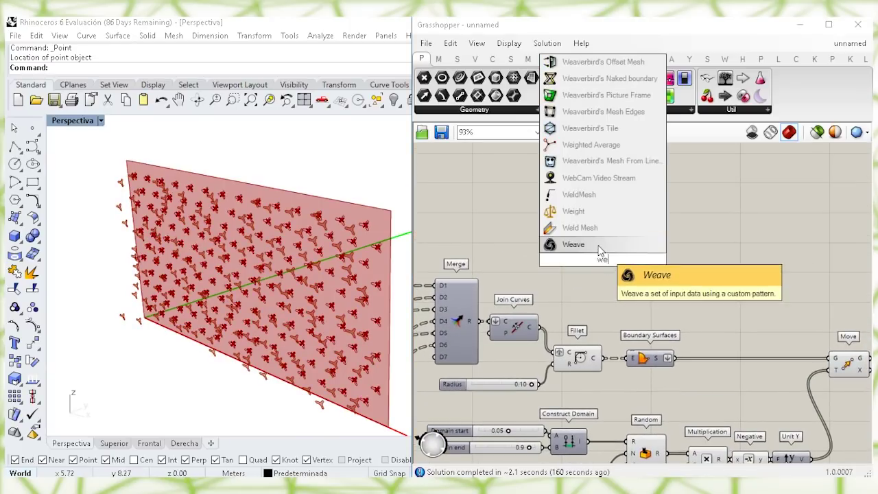
click(599, 250)
drag(607, 261, 671, 255)
click(582, 362)
right_drag(553, 295, 571, 292)
click(539, 321)
drag(593, 382, 545, 359)
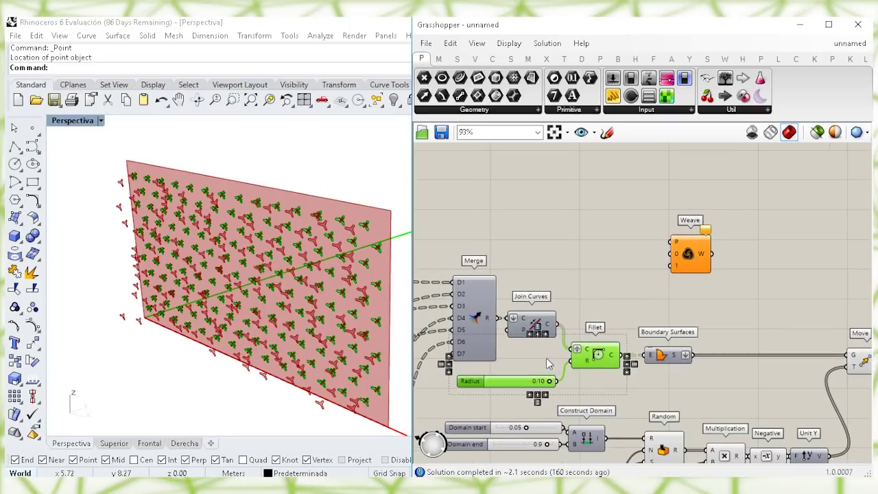
click(576, 273)
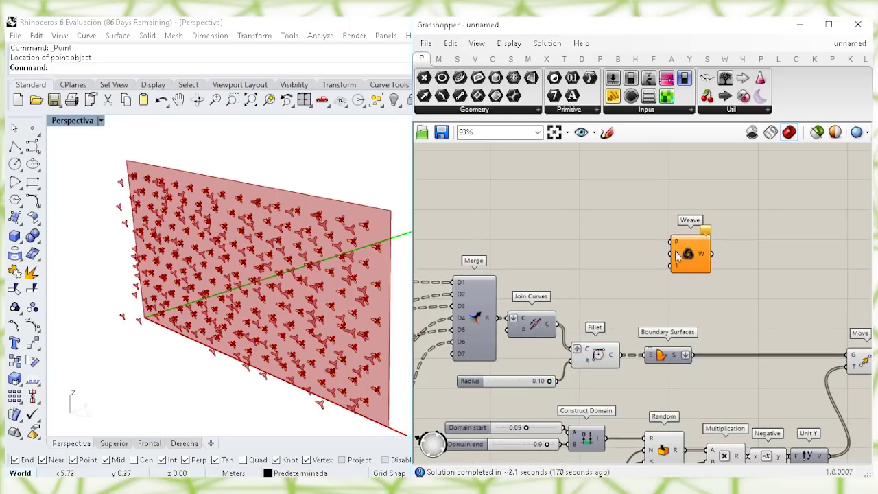
scroll(617, 237, down, 3)
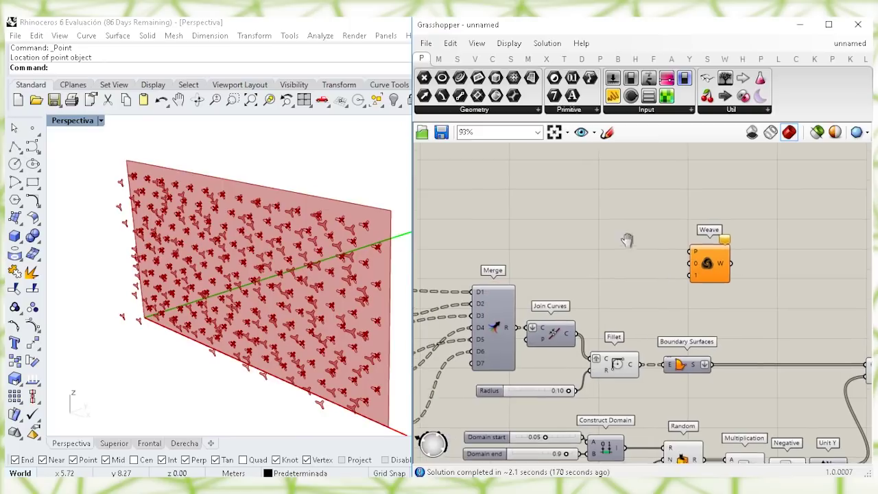
Add a Geometry parameter beside the upper Cull Pattern and connect the culled hexagon curves to it
mouse_move(516, 234)
right_down()
mouse_move(720, 248)
mouse_move(709, 238)
right_up()
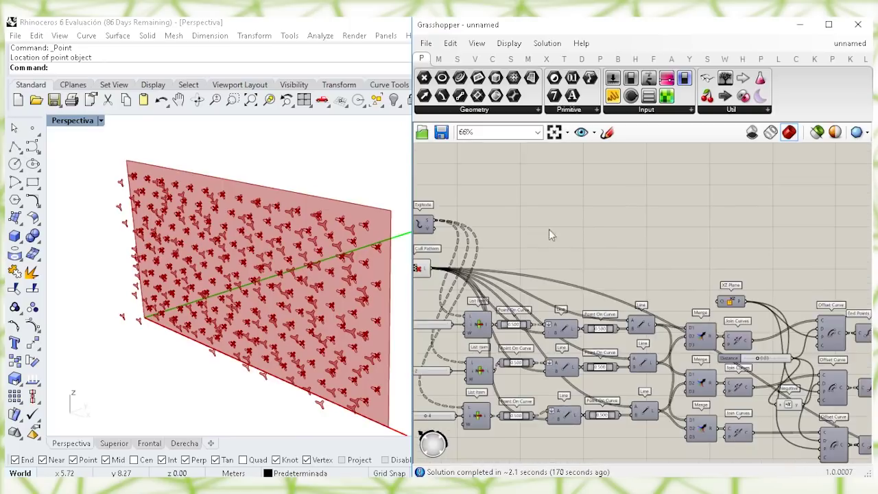
right_drag(550, 232, 639, 246)
click(516, 240)
click(519, 199)
right_click(475, 204)
click(515, 229)
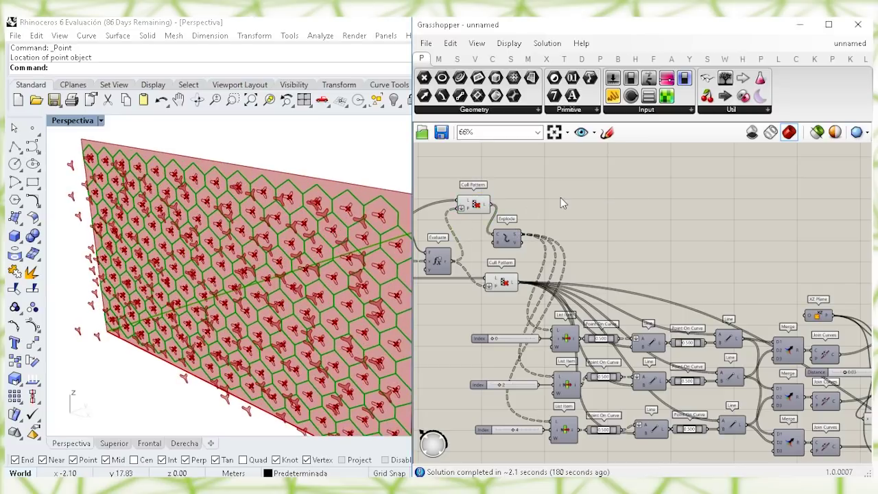
double_click(560, 197)
text(geom)
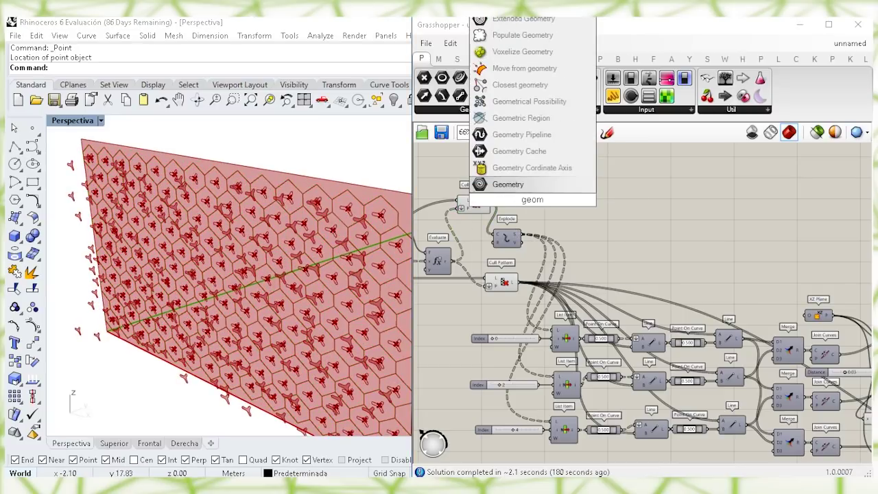
click(508, 184)
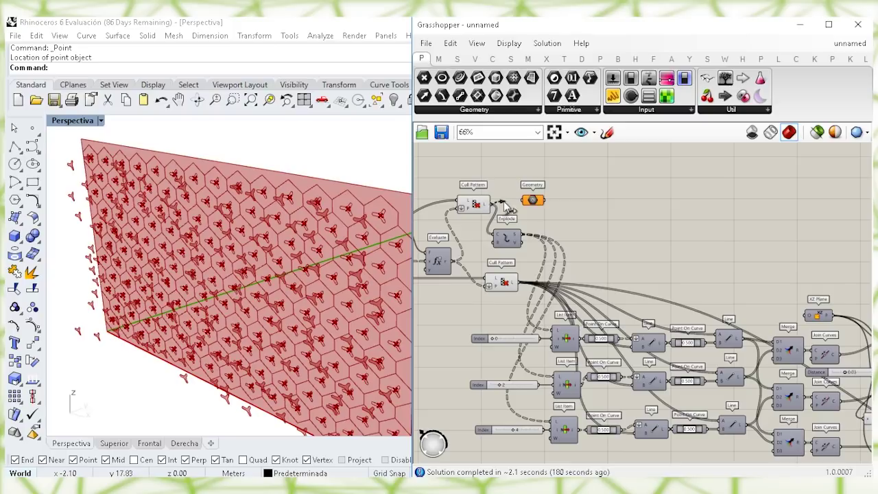
Relocate the Geometry parameter next to Weave and connect its output to Weave's 0 input
drag(534, 203, 799, 333)
right_drag(799, 334, 601, 297)
scroll(656, 314, up, 2)
drag(611, 288, 619, 292)
Add a second Fillet fed by Join Curves and the Radius slider, and connect its output to Weave's 1 input
double_click(603, 337)
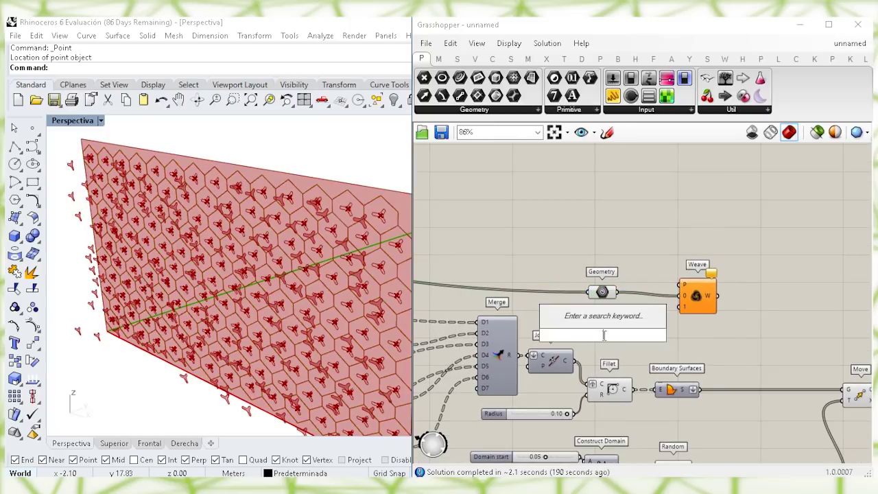
text(fil)
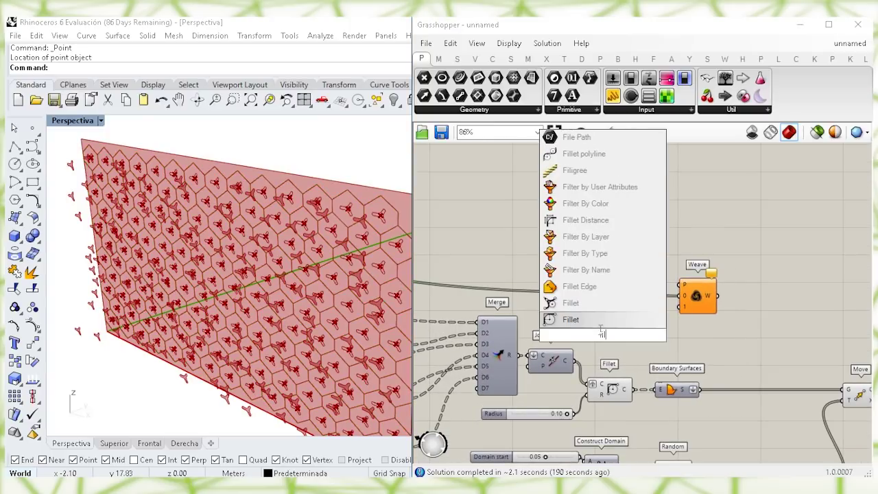
click(577, 320)
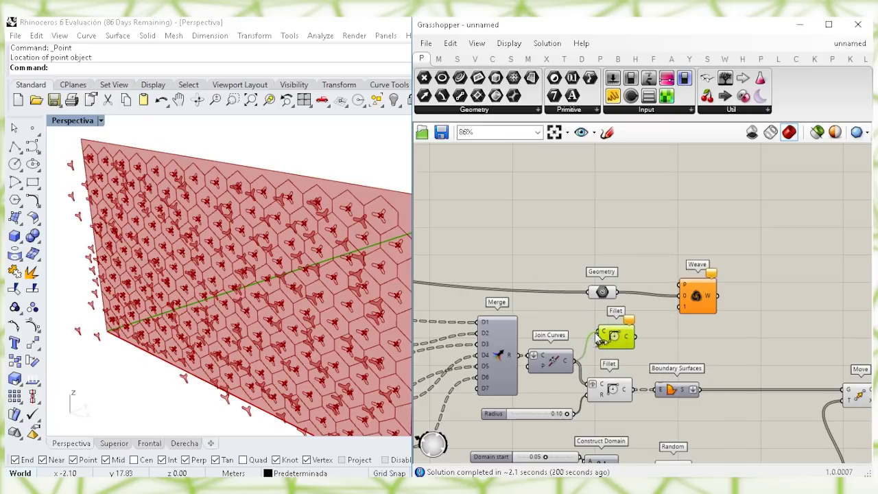
drag(577, 410, 677, 292)
right_drag(714, 337, 679, 322)
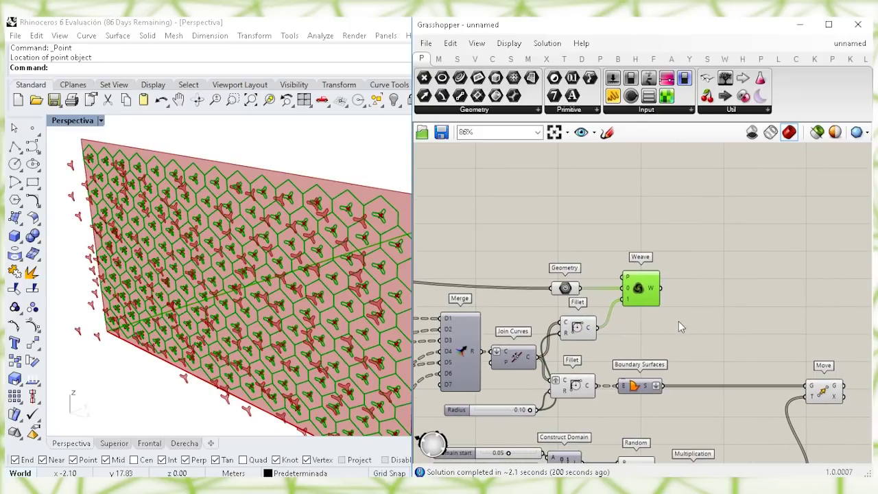
Add a Boundary Surfaces component after Weave and connect the woven curves to its E input
double_click(679, 322)
text(boun)
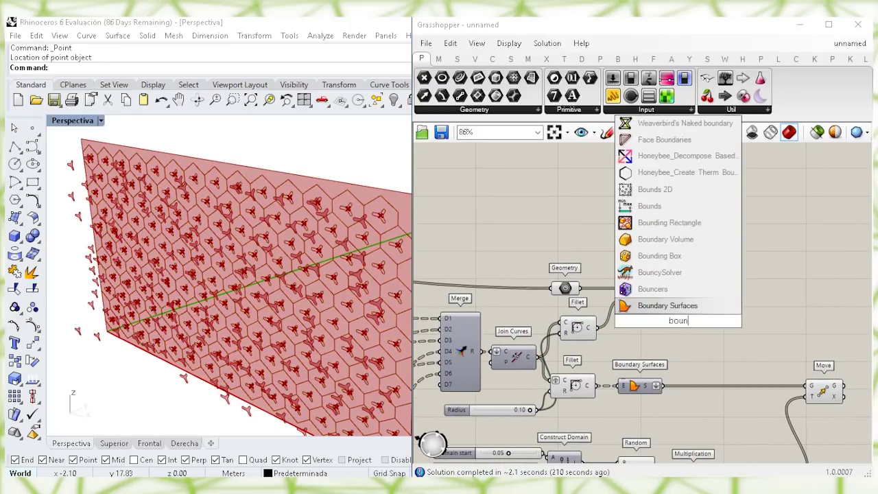
key(Return)
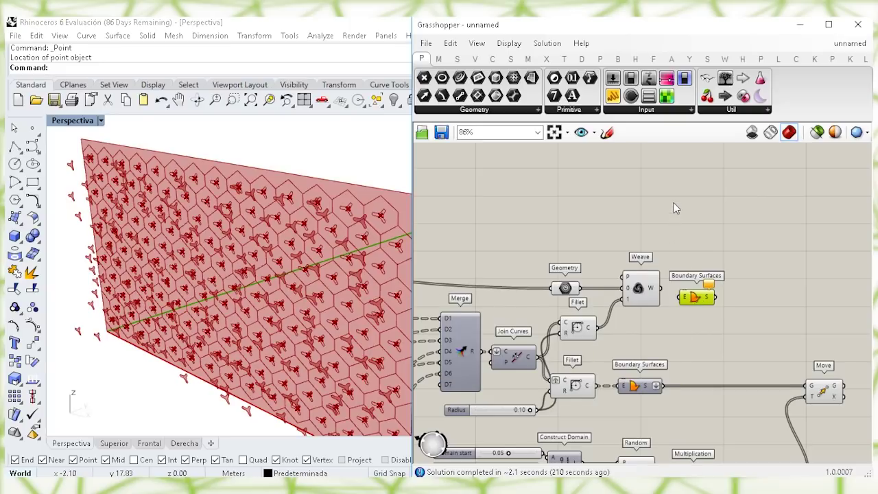
scroll(652, 302, up, 2)
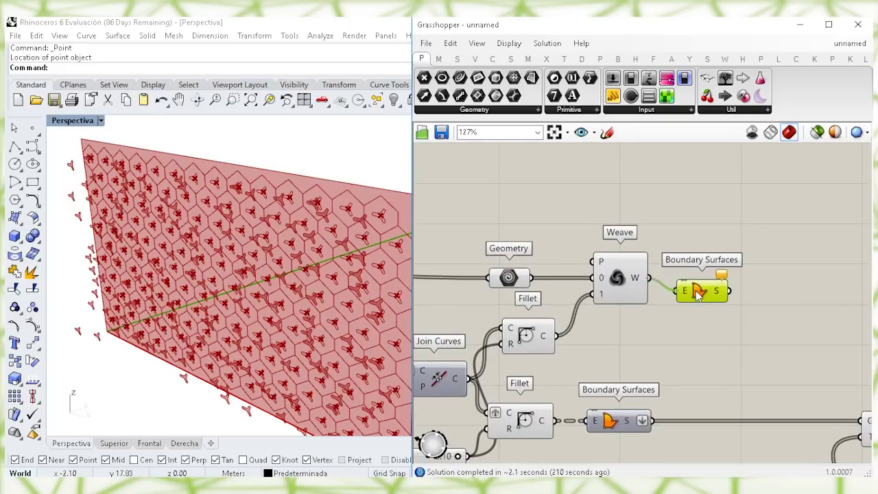
drag(696, 292, 702, 279)
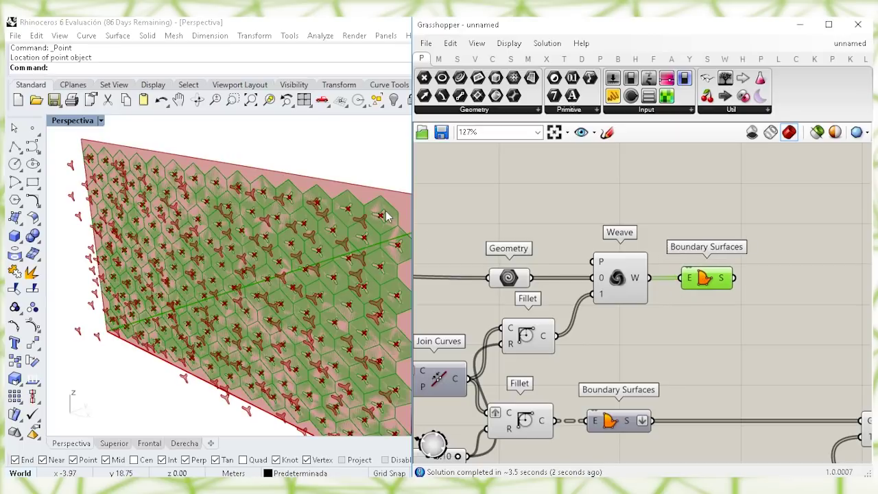
scroll(386, 216, up, 3)
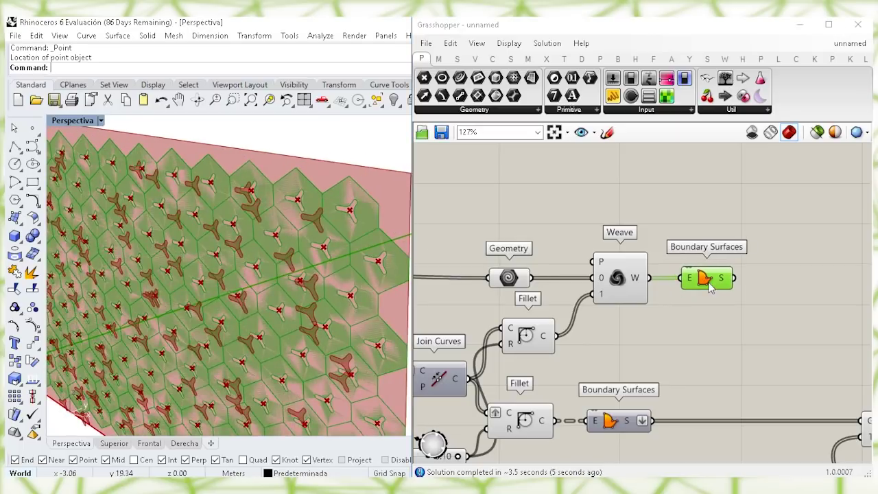
Add a second Move component beyond the Boundary Surfaces component fed by Weave
scroll(674, 301, down, 1)
right_drag(699, 333, 533, 324)
click(594, 308)
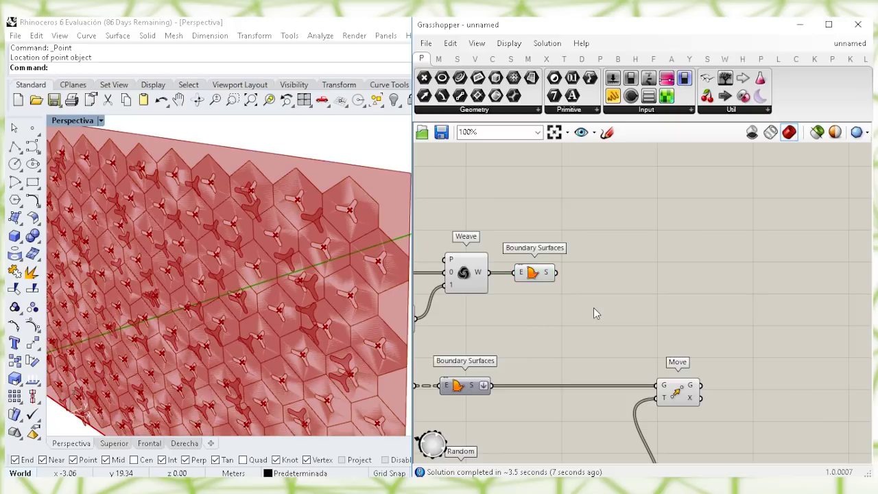
double_click(593, 307)
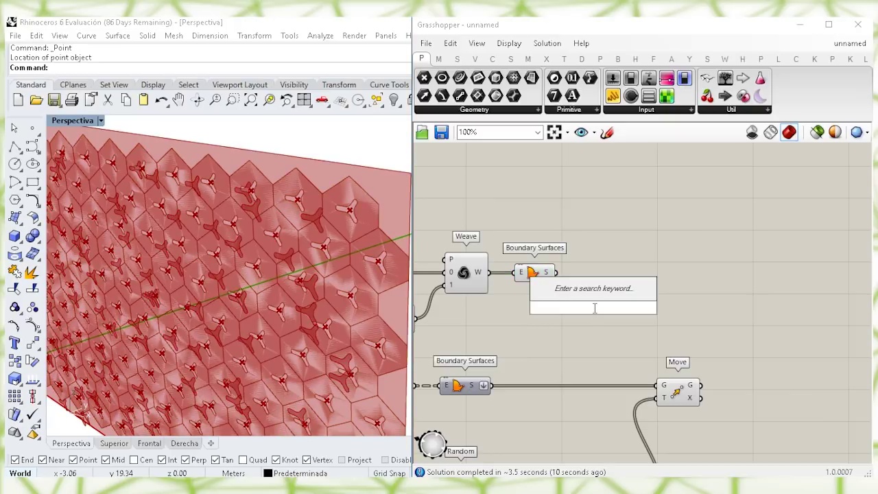
text(mo)
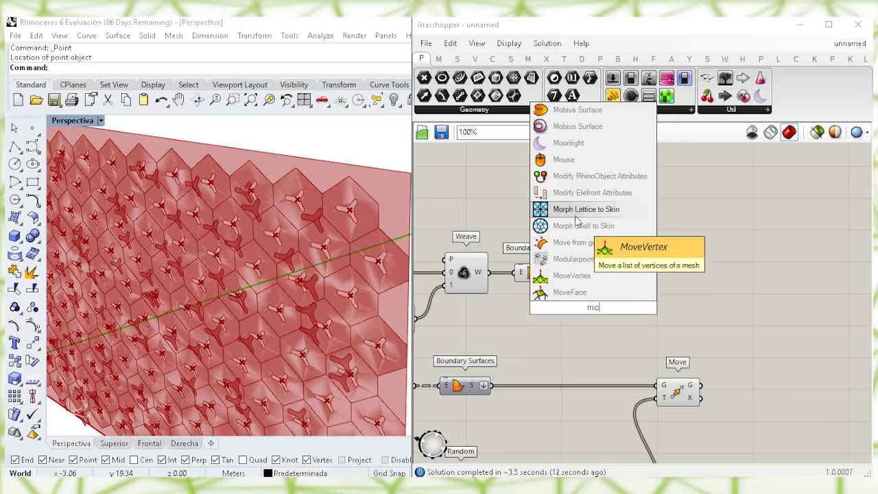
text(ve)
click(562, 242)
drag(598, 309, 626, 275)
Connect the woven Boundary Surfaces to the new Move's G input and the Unit Y vectors to its T input
scroll(700, 292, down, 1)
scroll(686, 281, down, 1)
click(638, 414)
drag(647, 331, 658, 240)
click(762, 233)
click(676, 236)
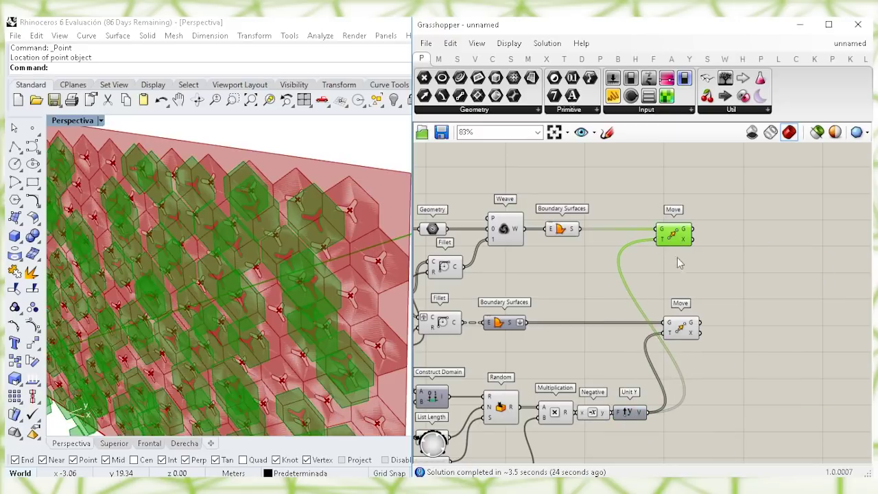
click(689, 328)
click(680, 278)
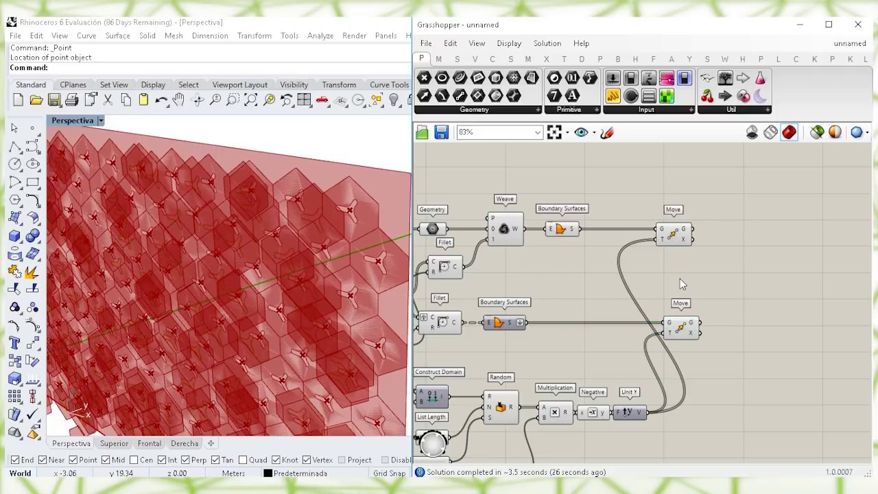
Add an Extrude component between the two Moves, connecting Geometry to its B input and Unit Y to its D input
double_click(678, 268)
text(2extrude)
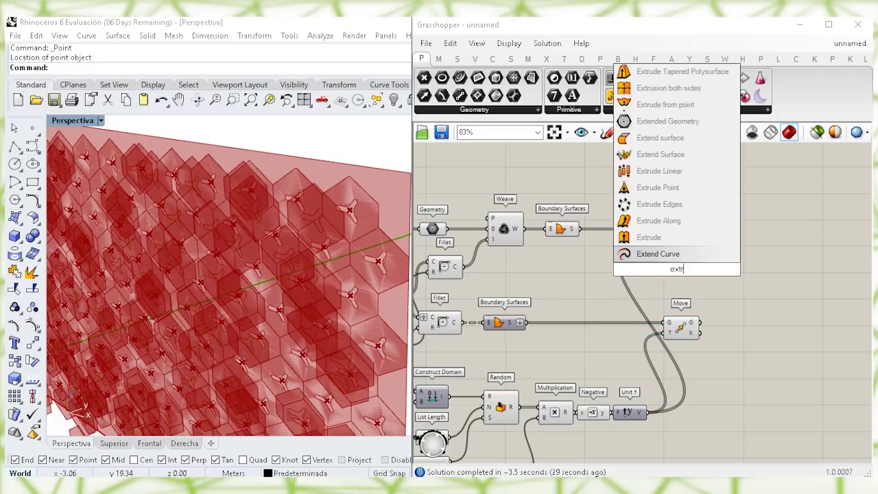
key(Return)
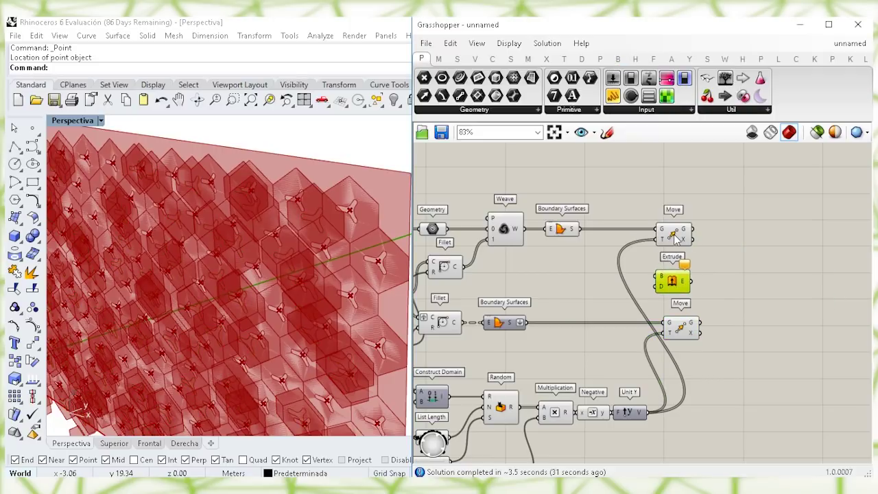
click(673, 233)
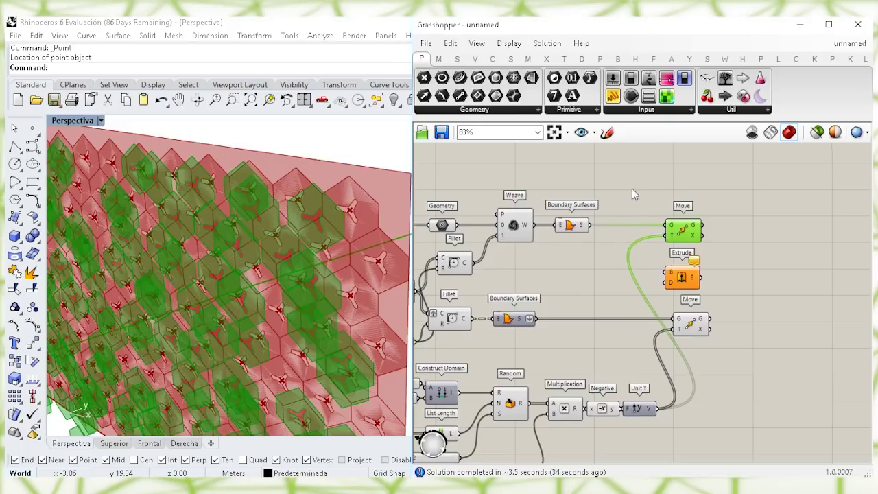
right_drag(632, 189, 706, 185)
right_drag(558, 230, 577, 242)
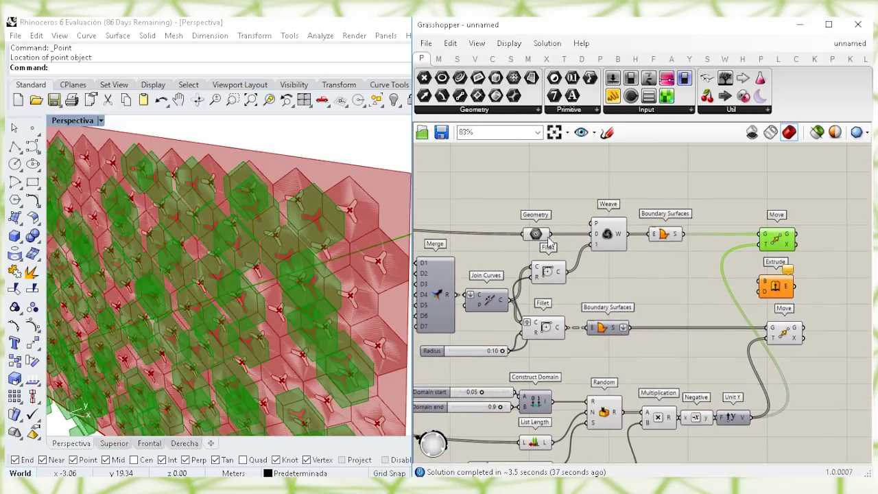
click(536, 234)
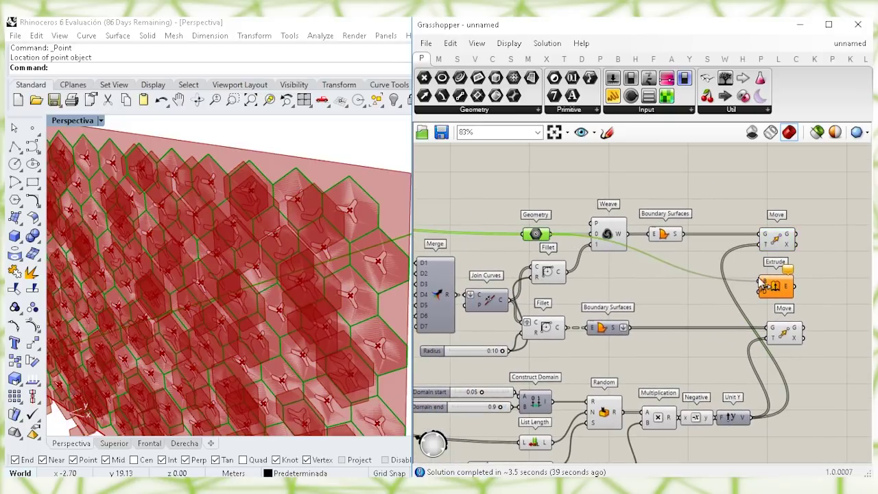
right_drag(802, 297, 746, 266)
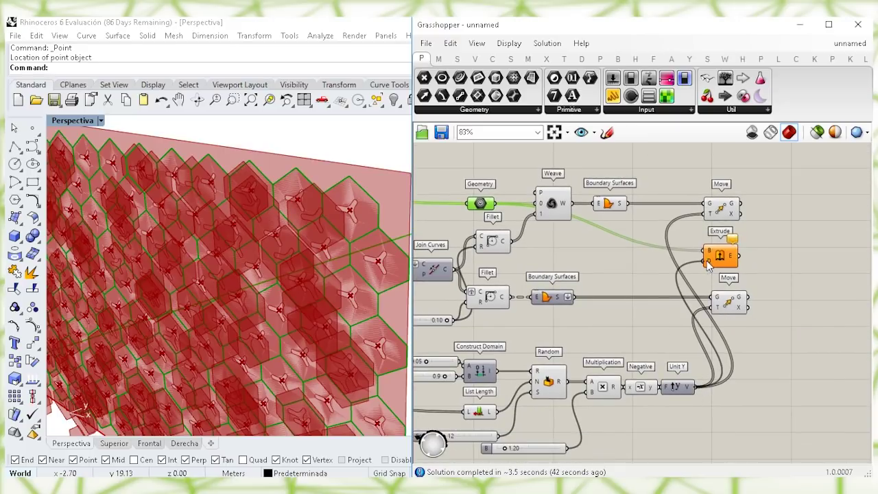
click(747, 225)
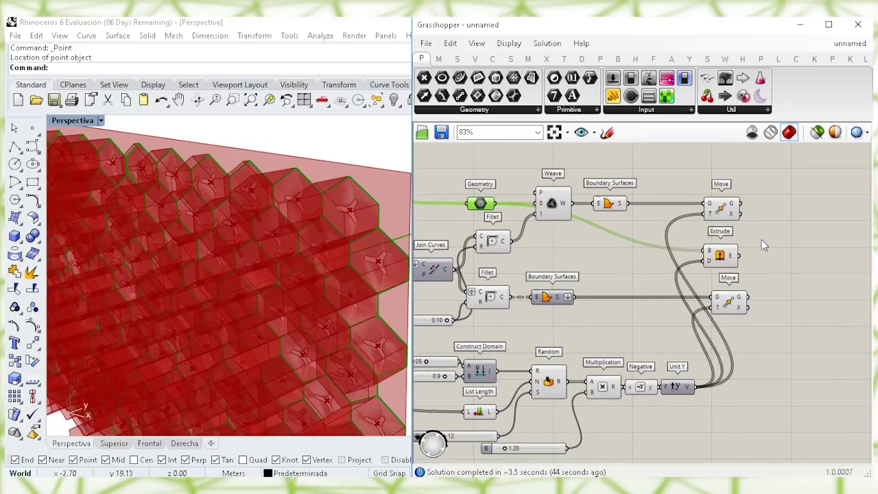
Shift the Geometry, Weave, Boundary Surfaces and Move row upward, and reposition Extrude just above the lower Move
click(719, 256)
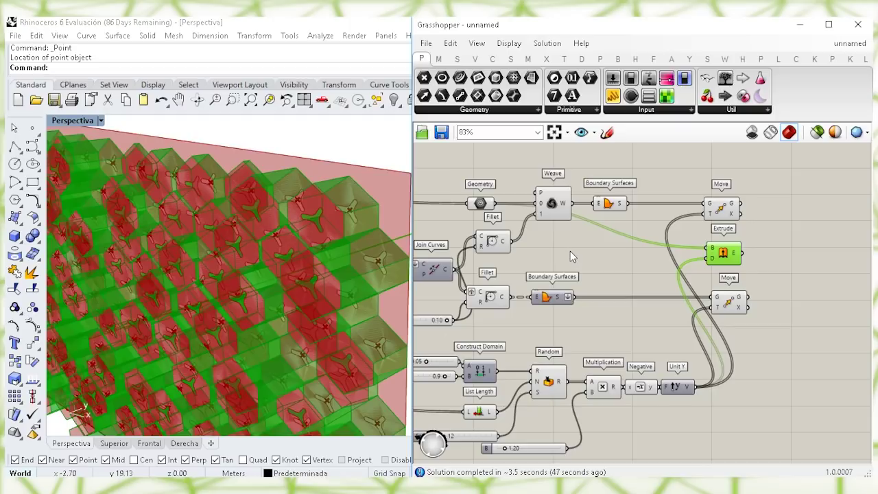
right_drag(570, 251, 541, 277)
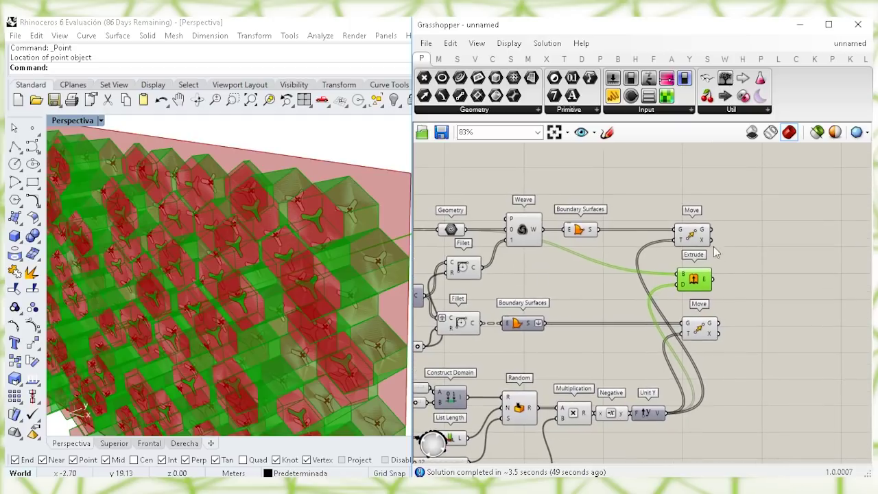
drag(732, 248, 444, 202)
drag(527, 228, 529, 202)
click(696, 283)
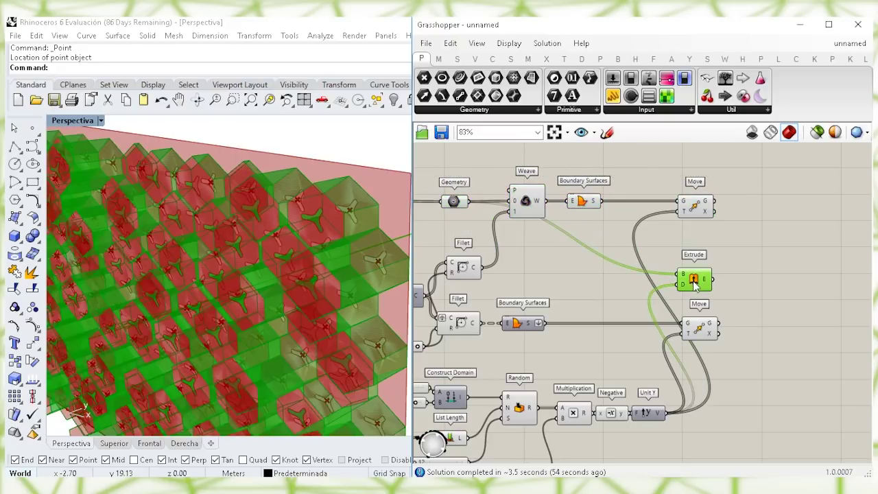
click(739, 236)
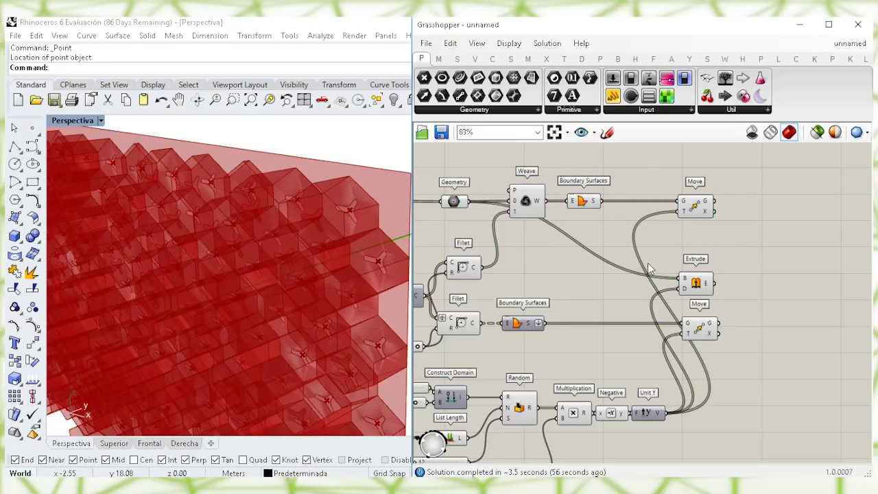
Add a second Extrude component directly above the first, raising the upper Move to make room
double_click(737, 241)
text(extrude)
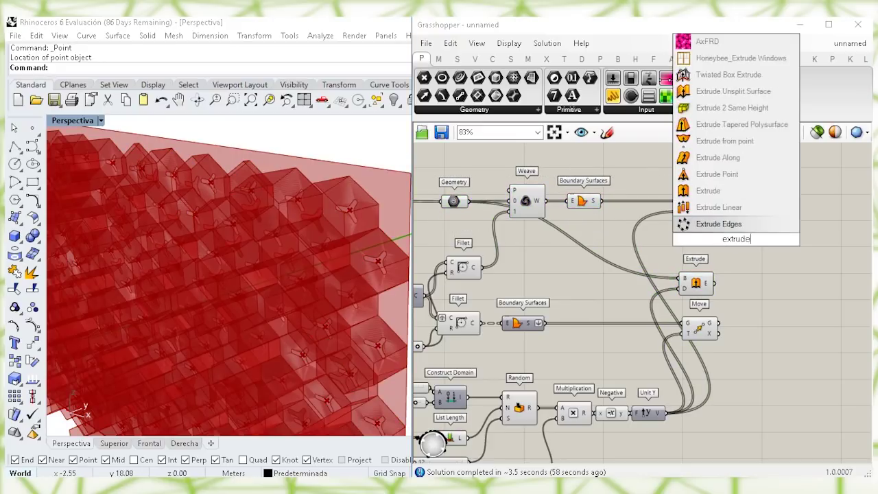
click(708, 224)
drag(739, 249, 698, 249)
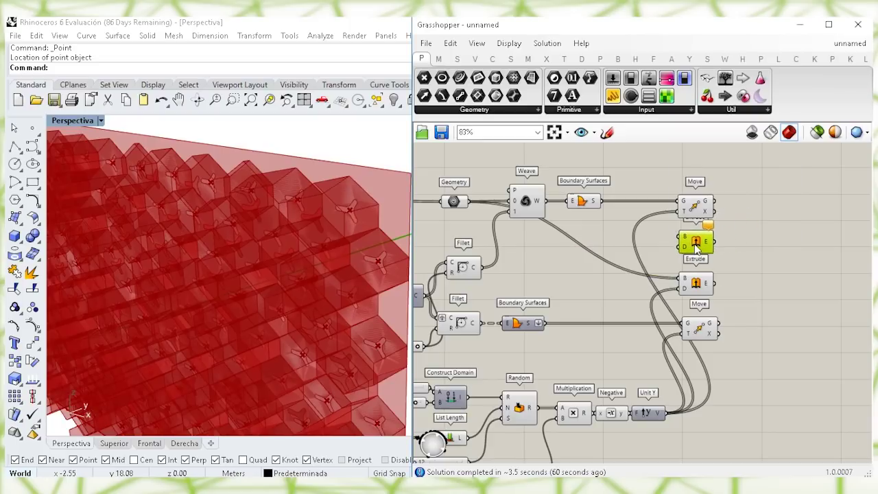
drag(695, 215, 695, 205)
Connect the upper Fillet output to the new Extrude's B input and the Unit Y output to its D input
right_drag(468, 268, 485, 268)
click(488, 270)
drag(686, 230, 696, 235)
click(664, 411)
drag(683, 411, 696, 244)
click(711, 239)
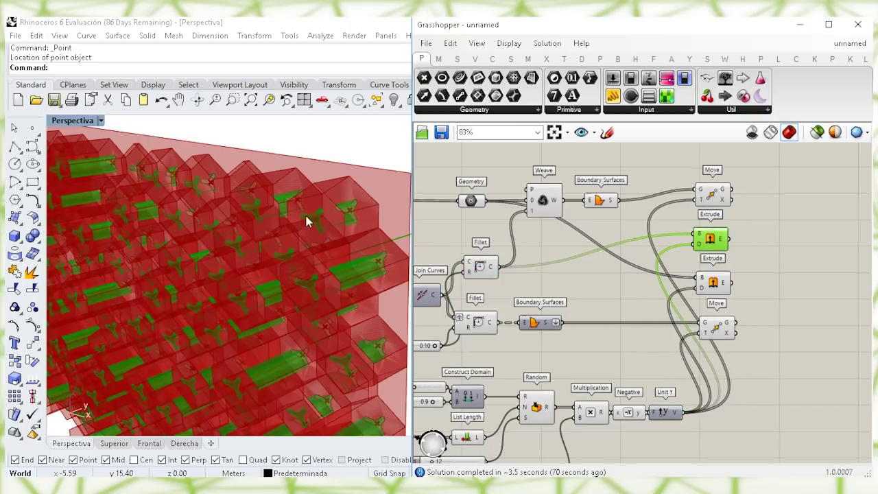
Examine the geometry that each Move and Extrude component produces by highlighting them one after another in the model
scroll(307, 221, down, 6)
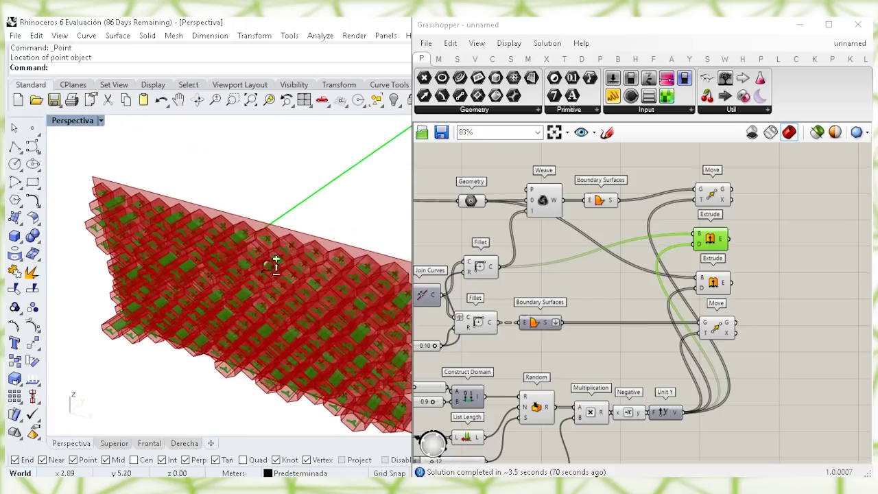
scroll(288, 242, up, 3)
click(783, 295)
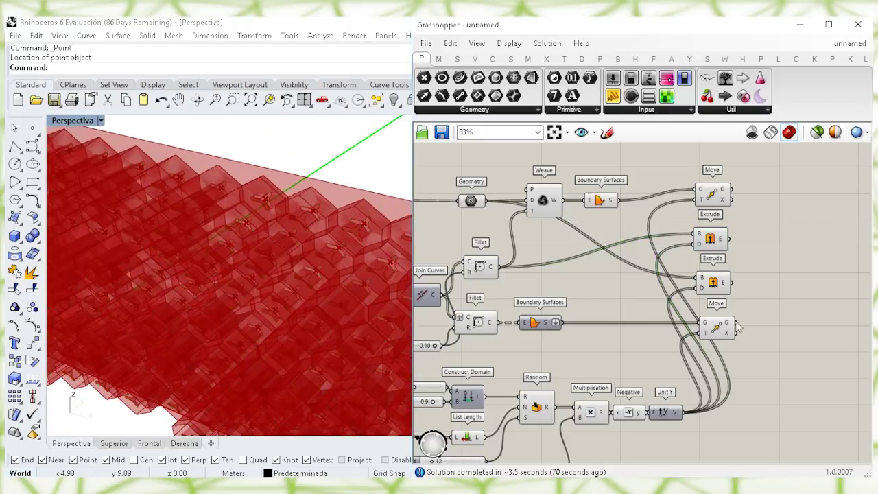
click(717, 329)
scroll(338, 238, up, 2)
right_drag(717, 209, 659, 221)
click(654, 204)
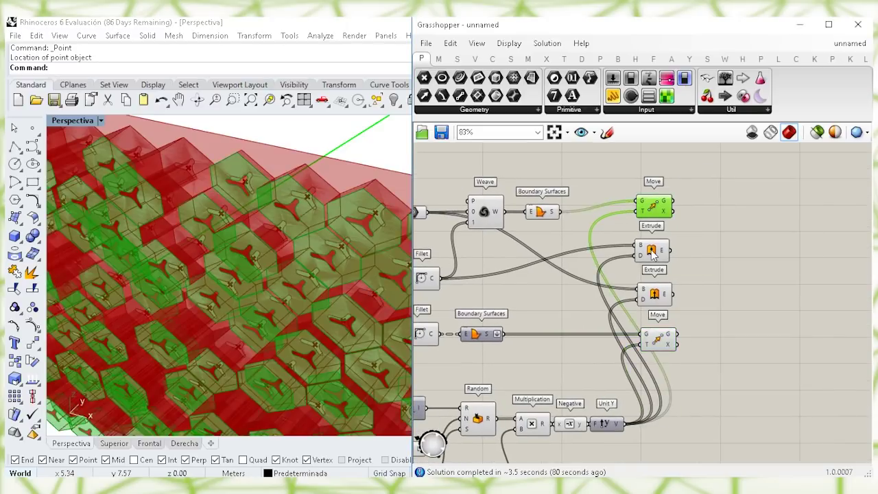
click(654, 253)
right_drag(233, 226, 341, 254)
scroll(375, 215, up, 6)
click(663, 302)
scroll(255, 296, down, 2)
scroll(255, 295, down, 3)
right_drag(255, 295, 225, 296)
click(728, 215)
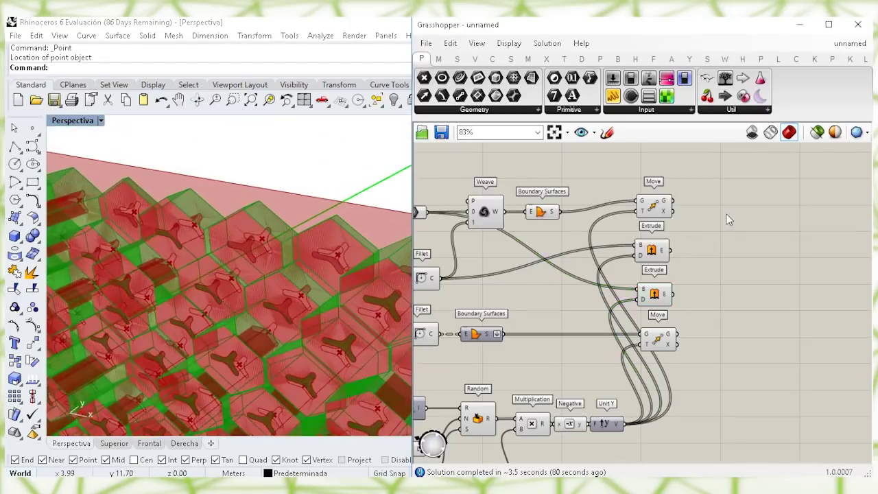
Add a Merge component beside the upper Move and Extrude components
double_click(726, 215)
text(merg)
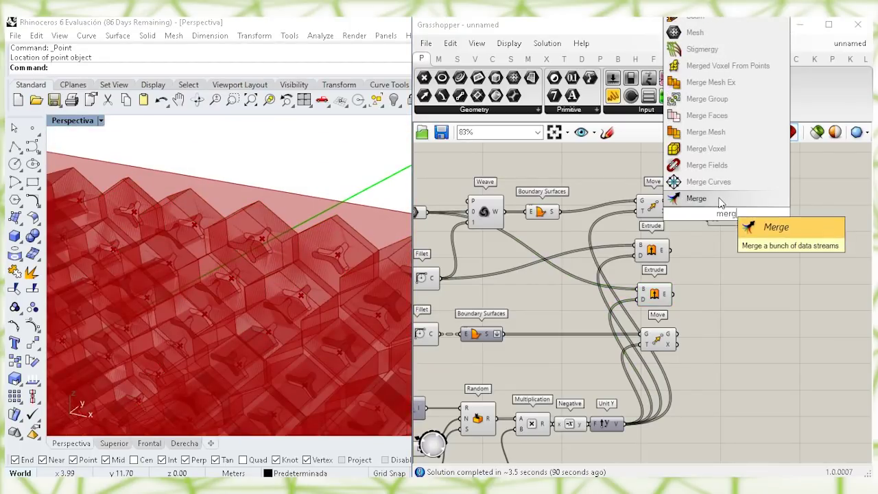
click(720, 204)
right_drag(724, 207, 708, 251)
drag(712, 257, 712, 238)
Raise the upper Boundary Surfaces component and connect its S output to the Merge component's D1 input, shifting the upper Move slightly
click(532, 258)
right_drag(275, 254, 231, 210)
scroll(231, 210, down, 3)
right_drag(233, 240, 189, 251)
shift+right_drag(188, 250, 240, 286)
scroll(324, 222, up, 4)
right_drag(324, 224, 339, 266)
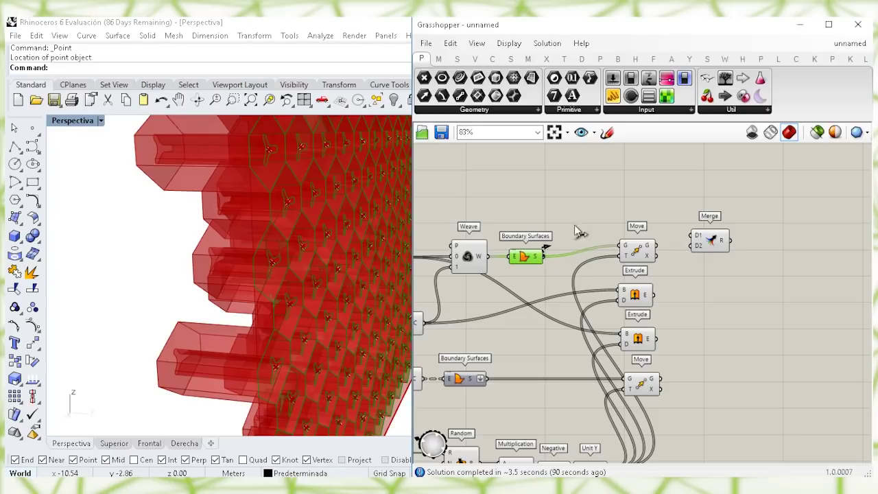
drag(527, 259, 525, 224)
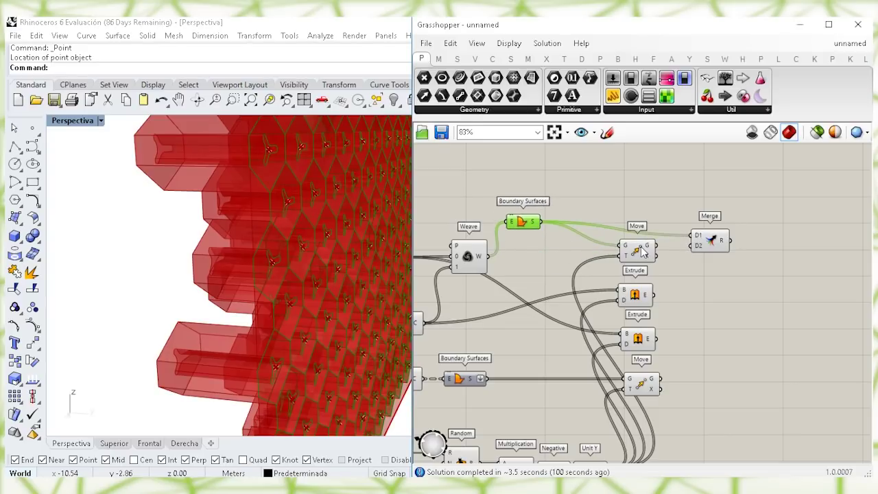
drag(644, 252, 639, 258)
Connect the upper Move's Geometry output and both Extrude outputs to the Merge inputs D2, D3 and D4
right_drag(268, 254, 370, 247)
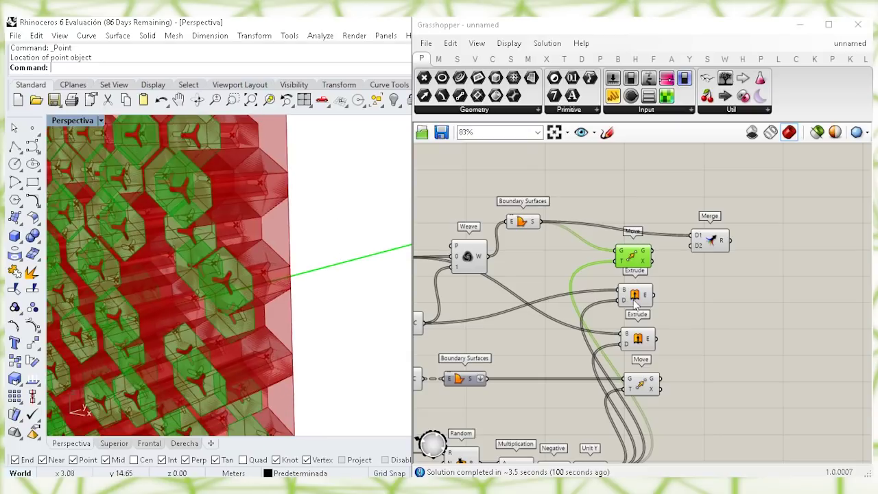
drag(653, 252, 692, 251)
click(713, 254)
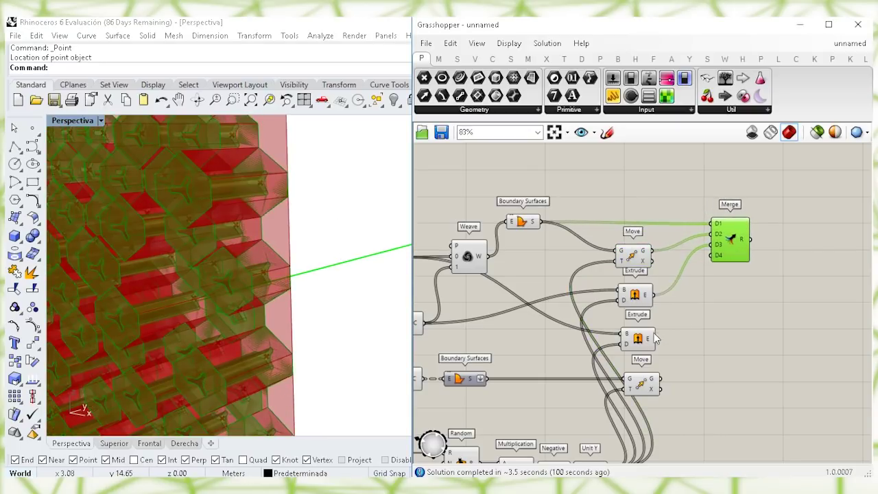
drag(653, 339, 713, 255)
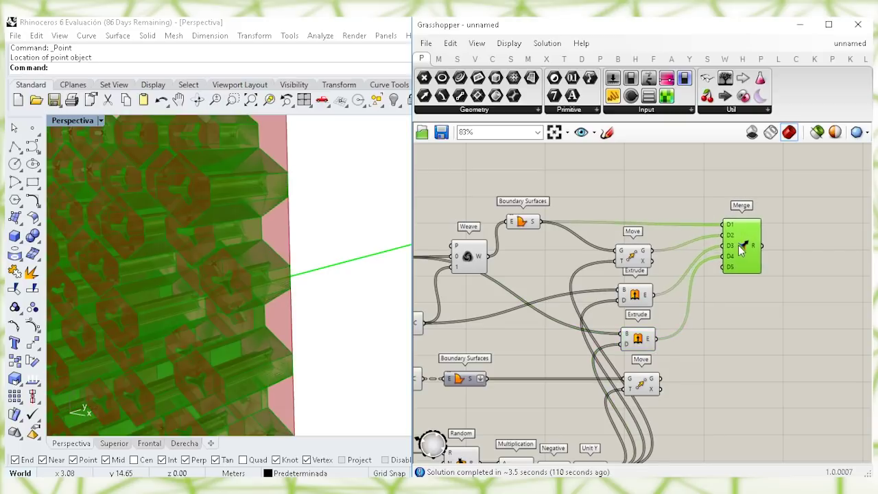
Add a Custom Preview component beside Merge and connect the Merge result to its G input
double_click(752, 312)
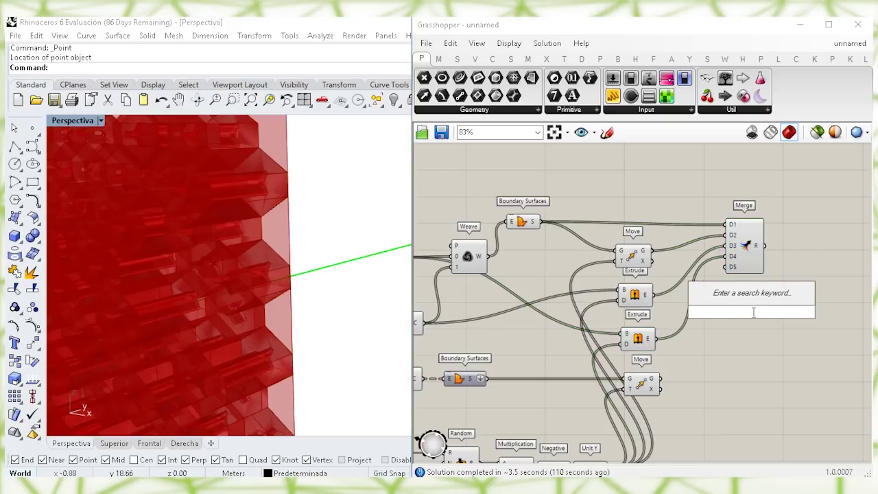
text(custom)
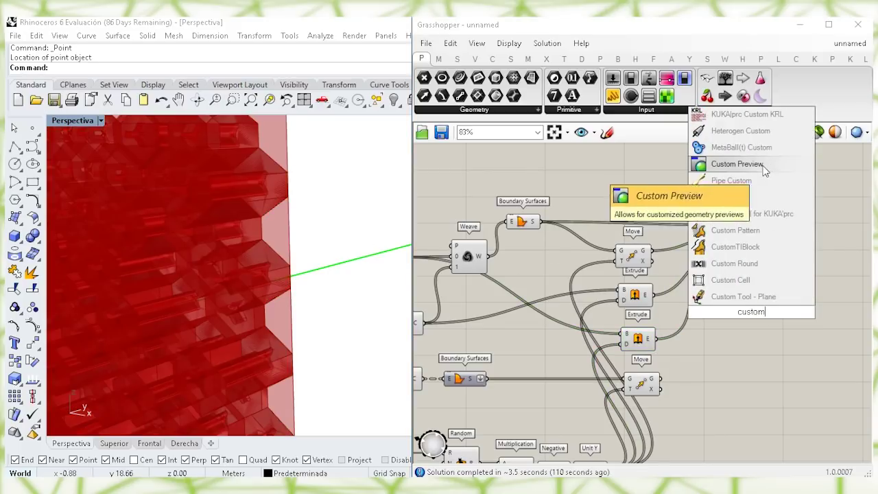
click(763, 170)
drag(753, 312, 806, 259)
Disable the preview of Weave, the upper Boundary Surfaces, the upper Move, both Extrudes and Merge
drag(753, 346, 483, 196)
right_click(492, 163)
click(535, 185)
right_drag(272, 257, 279, 215)
scroll(281, 206, up, 5)
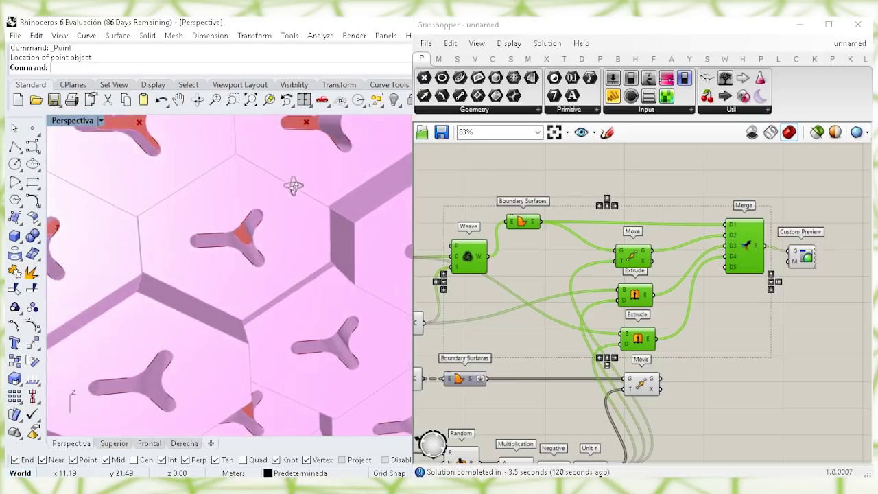
scroll(295, 206, down, 8)
right_drag(282, 293, 251, 250)
Duplicate the Custom Preview, place the copy level with the lower Move and disconnect it from Merge
right_drag(711, 340, 615, 336)
click(710, 251)
drag(710, 249, 712, 359)
key(ctrl+c)
key(ctrl+v)
click(646, 365)
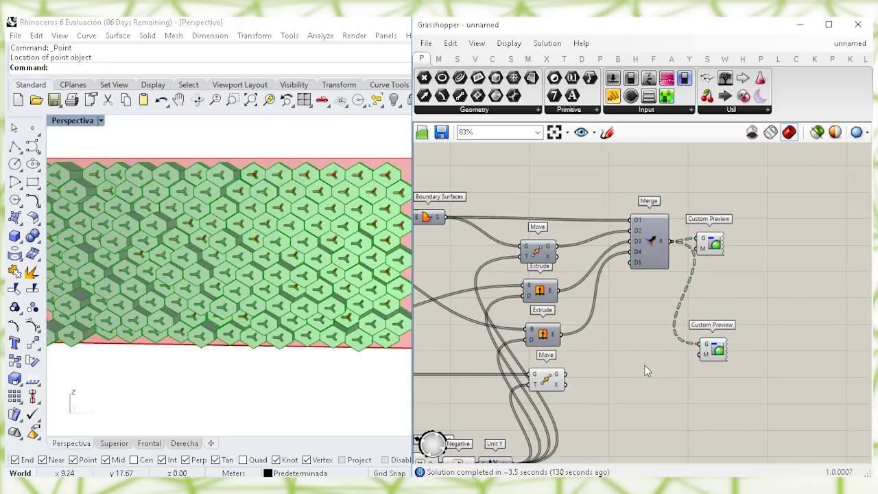
ctrl+drag(675, 242, 674, 242)
Add a Colour Swatch below the second Custom Preview and connect it to that preview's M input
click(690, 110)
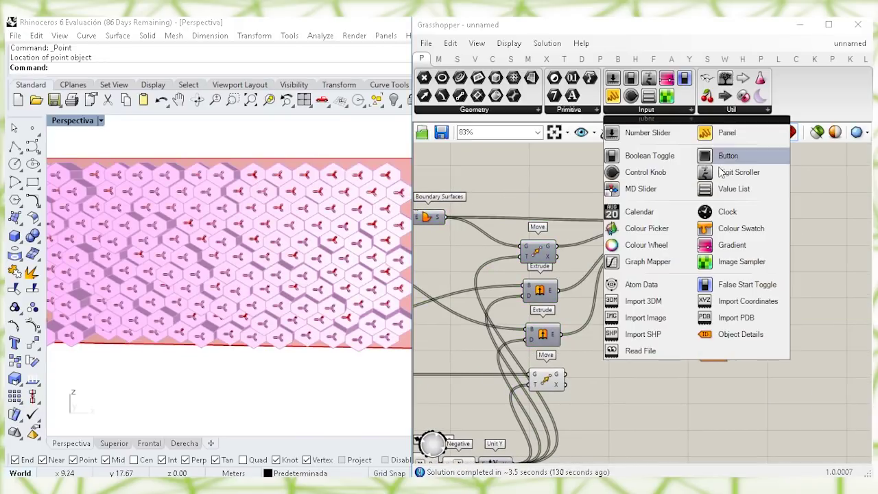
click(724, 230)
click(634, 409)
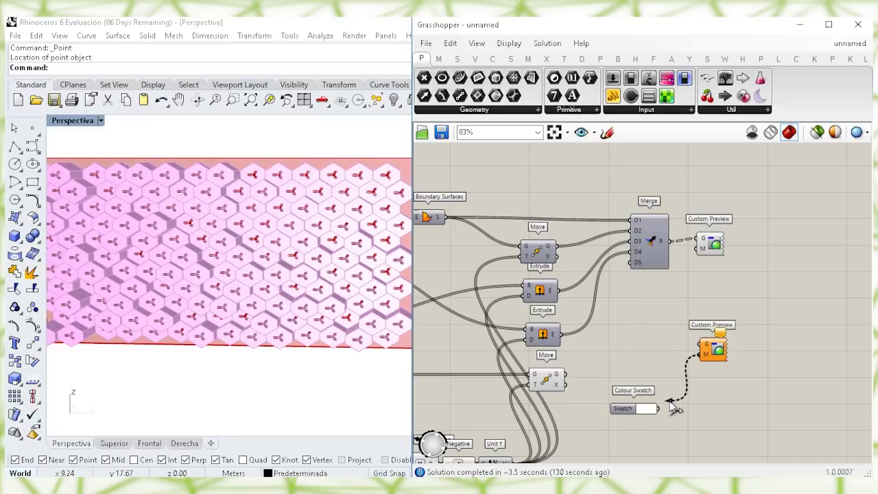
Connect the lower Move's Geometry output to the second Custom Preview's G input and disable the Move's own preview
mouse_move(703, 357)
mouse_down()
mouse_move(706, 346)
mouse_move(714, 351)
mouse_move(711, 366)
mouse_up()
right_click(549, 379)
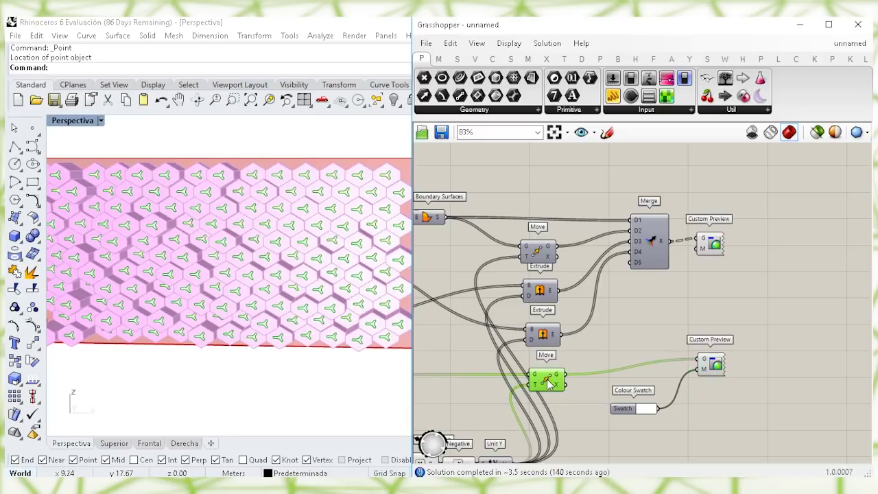
click(584, 403)
Set the Colour Swatch to dark teal with hue 172°, saturation 100 and value 38
click(639, 409)
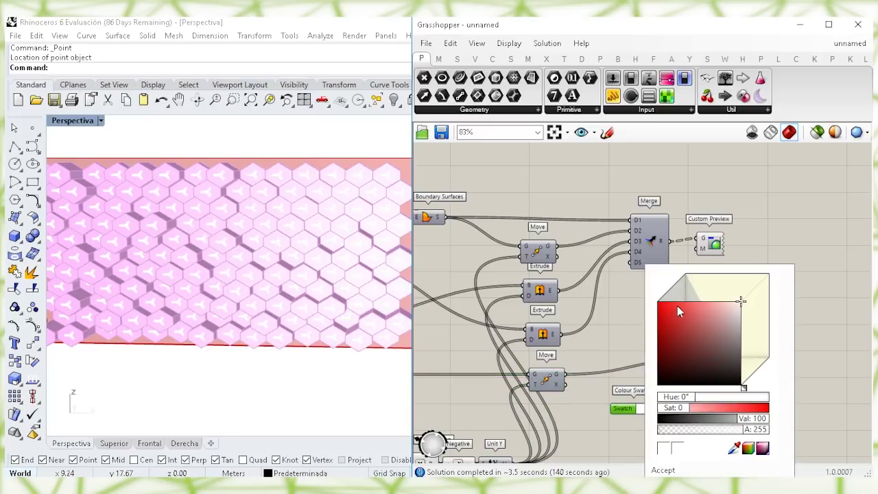
click(676, 307)
drag(744, 387, 757, 373)
drag(727, 304, 669, 336)
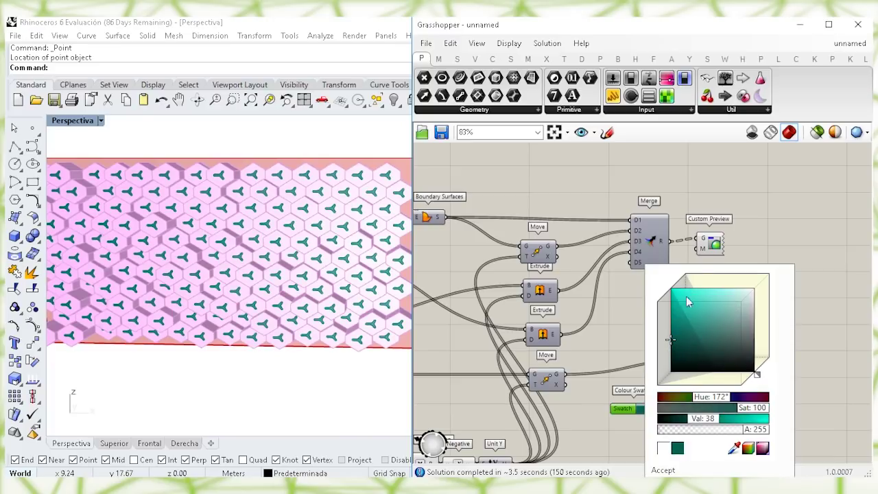
click(770, 217)
Examine the coloured hexagonal block wall from several angles and distances
scroll(242, 280, down, 3)
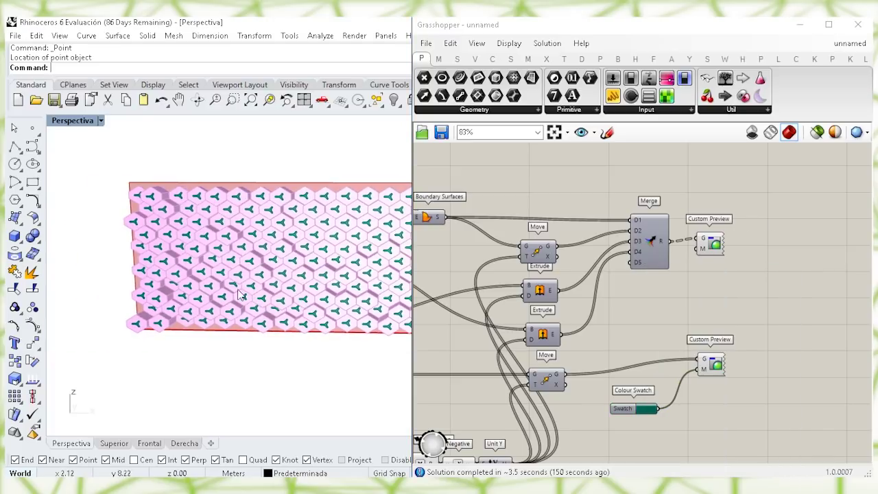
scroll(241, 244, up, 6)
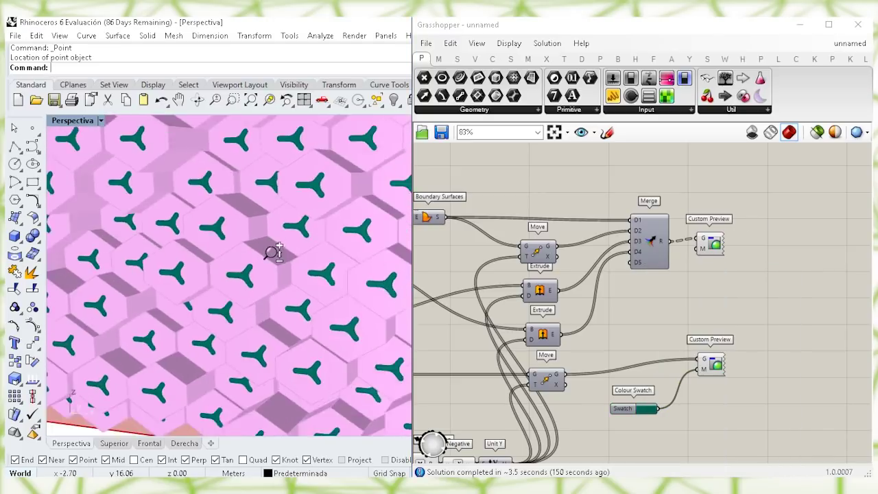
scroll(274, 249, down, 2)
right_drag(248, 260, 155, 249)
scroll(227, 236, down, 5)
right_drag(227, 235, 325, 229)
scroll(324, 229, up, 5)
Bake the Merge geometry to the Predeterminada layer with colour by layer and no grouping
drag(714, 244, 726, 248)
click(714, 286)
right_click(653, 247)
click(655, 295)
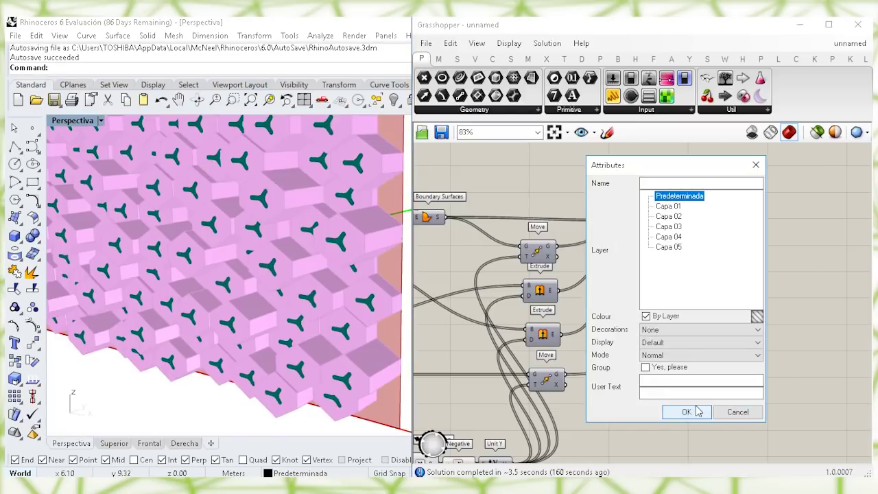
click(697, 411)
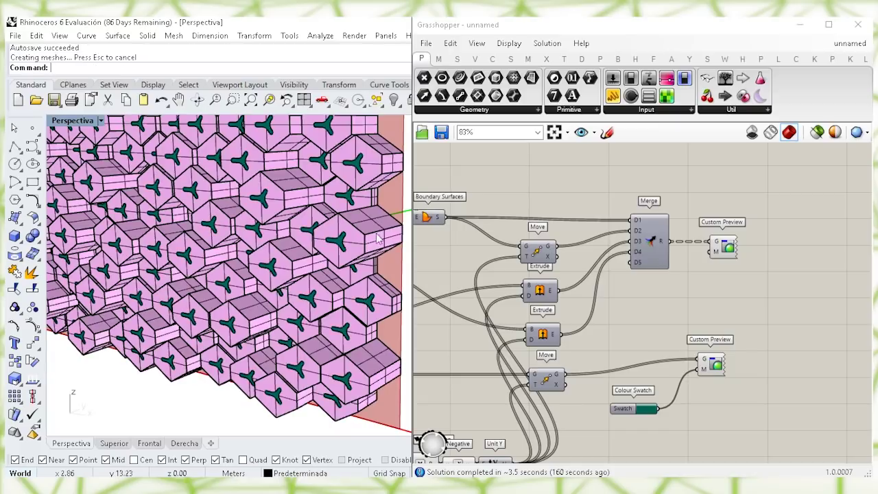
Pull one baked hexagonal block out in front of the wall
scroll(305, 225, down, 3)
right_drag(315, 228, 351, 250)
click(351, 250)
right_drag(367, 252, 376, 227)
scroll(350, 219, up, 4)
drag(328, 211, 326, 209)
scroll(326, 210, down, 5)
right_drag(327, 210, 308, 217)
drag(308, 217, 176, 317)
scroll(176, 317, up, 8)
right_drag(227, 275, 204, 294)
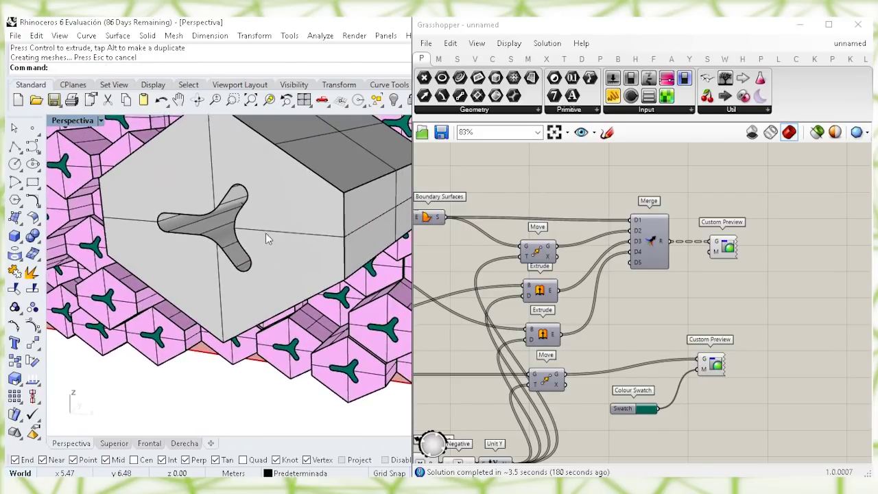
Examine the pulled-out block's three-armed opening and select its front surface
scroll(266, 233, down, 7)
right_drag(265, 232, 291, 242)
shift+right_drag(291, 242, 295, 251)
scroll(295, 250, up, 6)
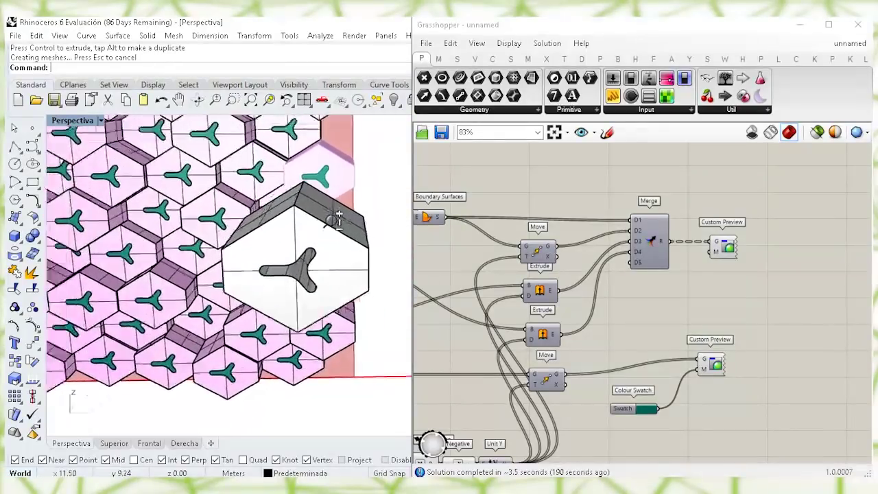
scroll(332, 204, up, 3)
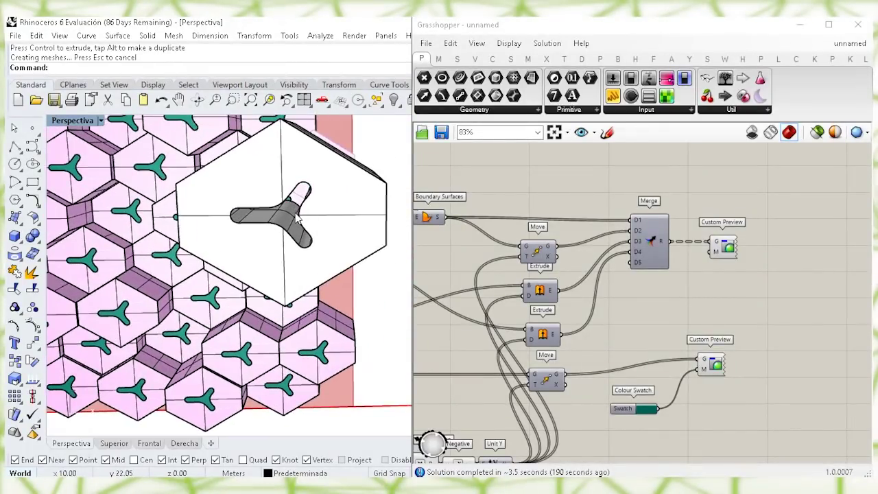
click(336, 229)
scroll(354, 233, down, 6)
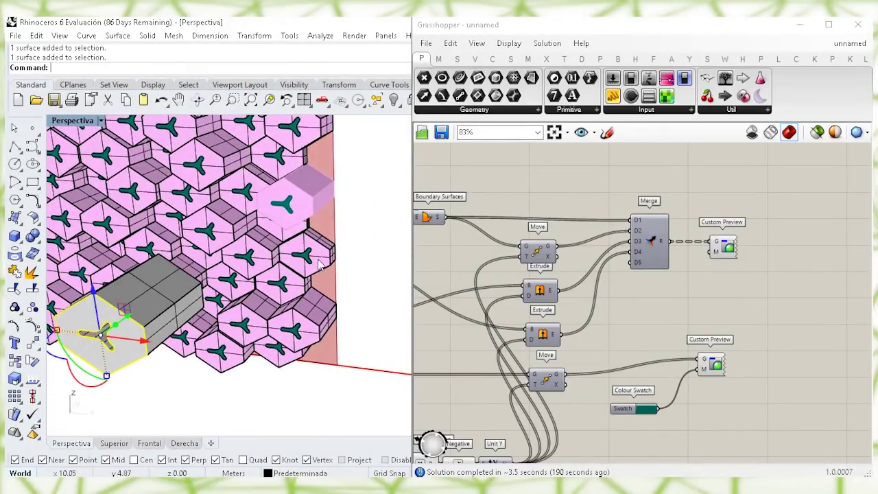
click(192, 392)
Undo the block's move and the bake
key(ctrl+z)
key(ctrl+z)
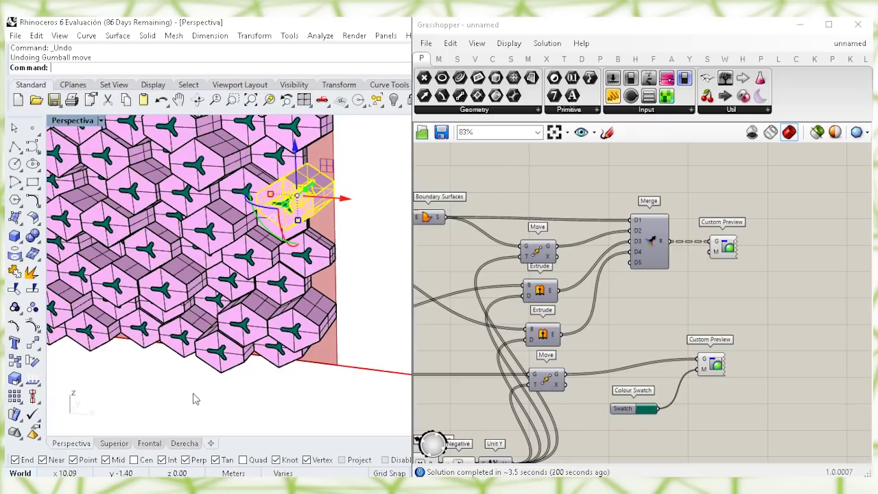
scroll(304, 341, down, 3)
scroll(304, 341, down, 3)
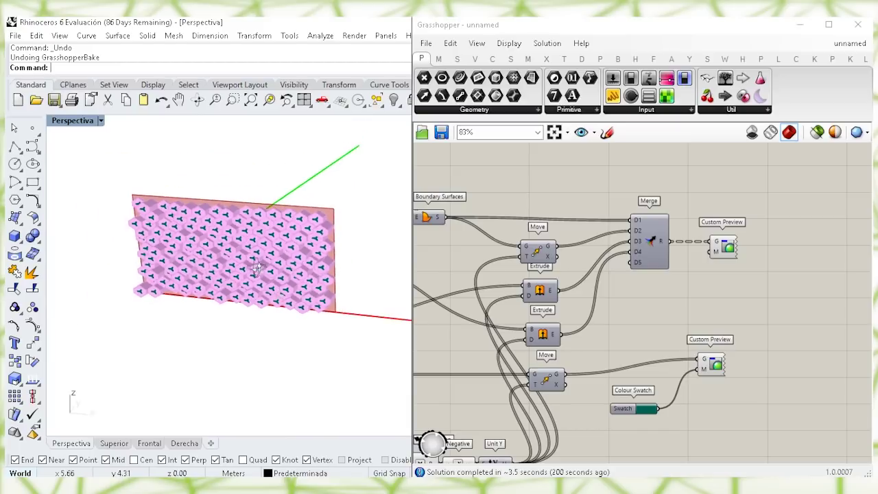
scroll(260, 251, up, 5)
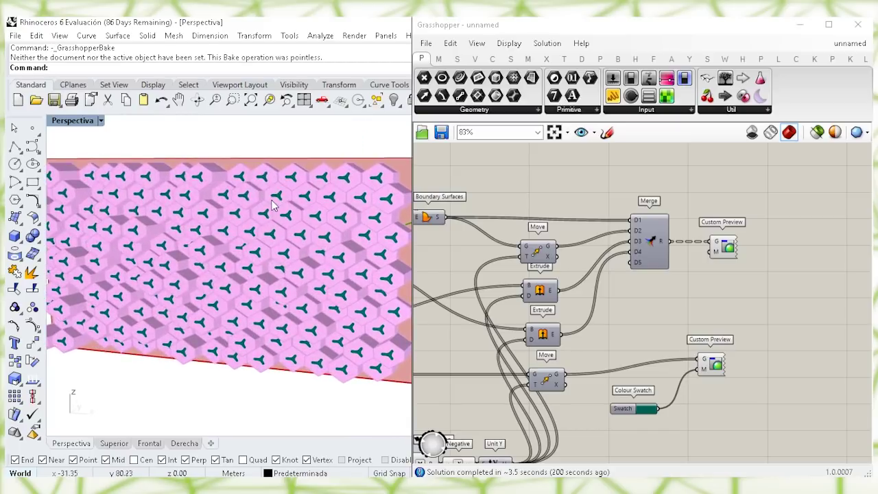
Disable the preview of all intermediate components in the later part of the definition, leaving only the Custom Previews displayed there
right_drag(651, 315, 682, 291)
scroll(682, 292, down, 3)
drag(737, 374, 681, 234)
click(679, 204)
scroll(679, 206, down, 5)
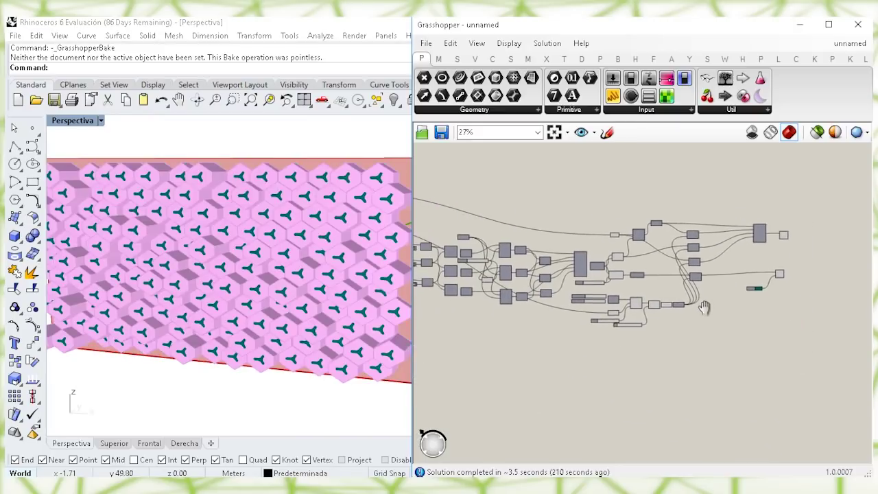
drag(703, 363, 474, 195)
right_click(541, 174)
click(561, 199)
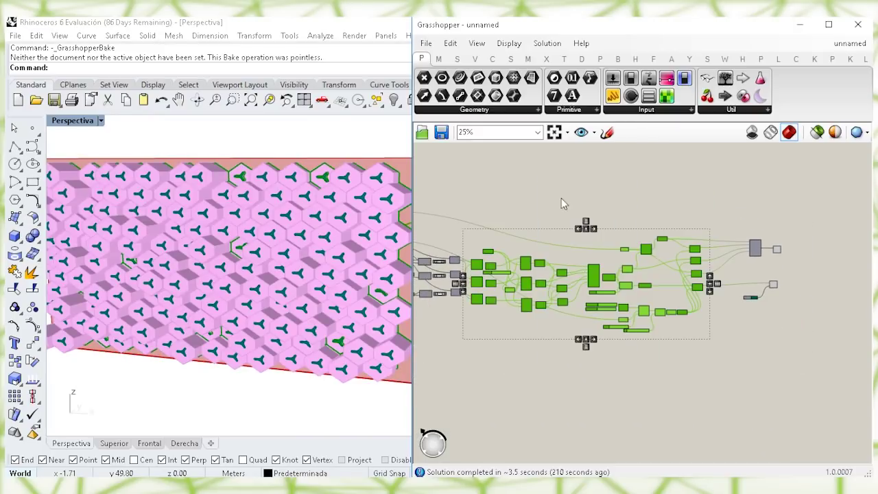
Add another Explode component above the definition's start and feed it the Cells output of Hexagon Cells
right_drag(430, 257, 562, 257)
click(526, 238)
scroll(527, 242, up, 5)
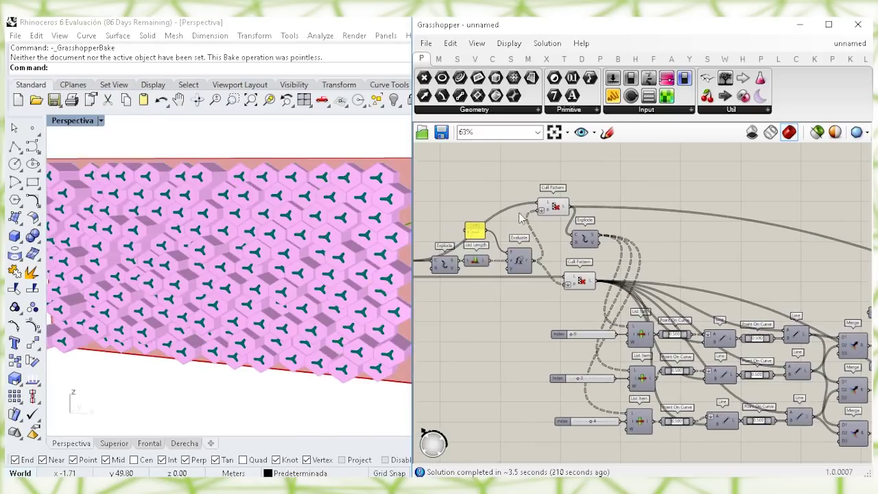
scroll(536, 274, up, 2)
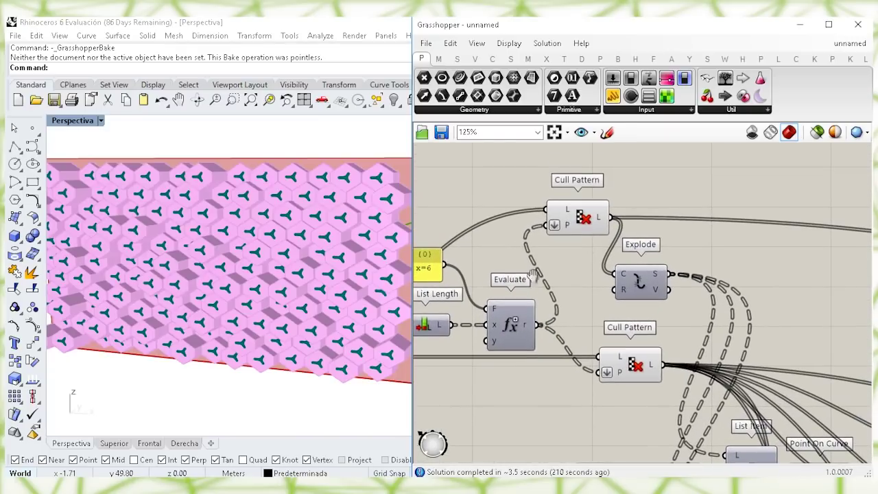
right_drag(500, 187, 623, 197)
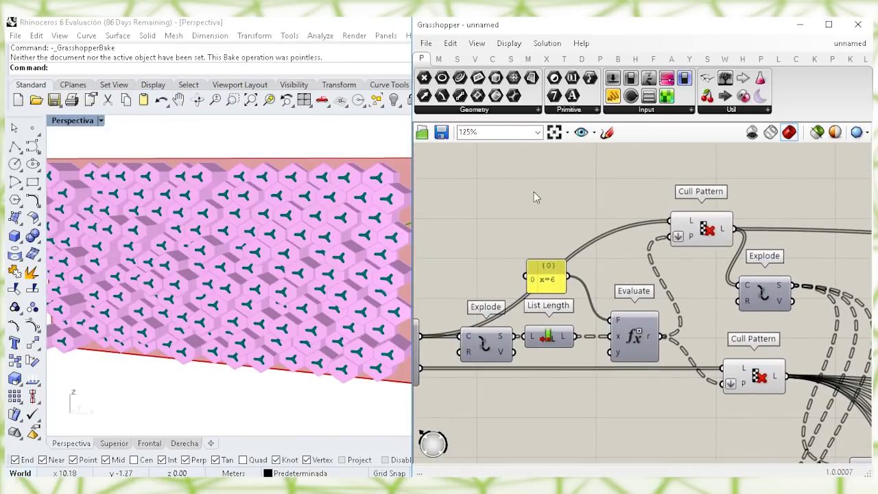
right_drag(489, 193, 583, 193)
double_click(522, 226)
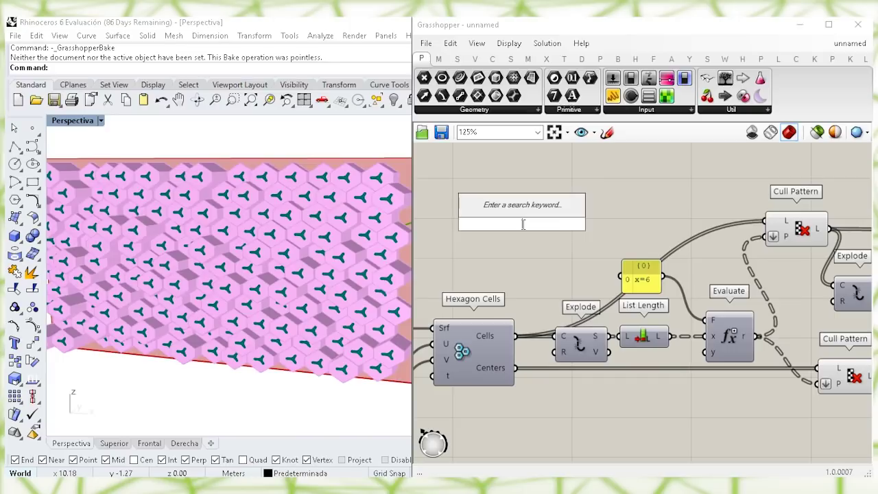
text(explo)
click(518, 209)
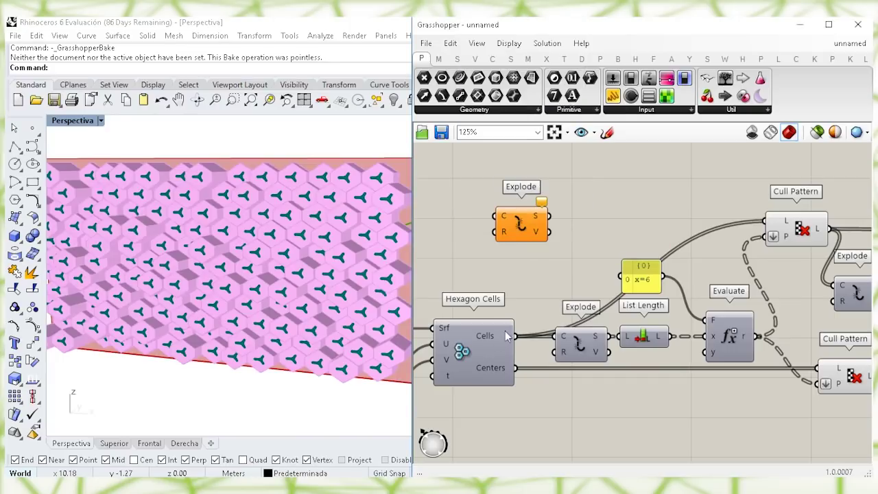
drag(496, 232, 654, 180)
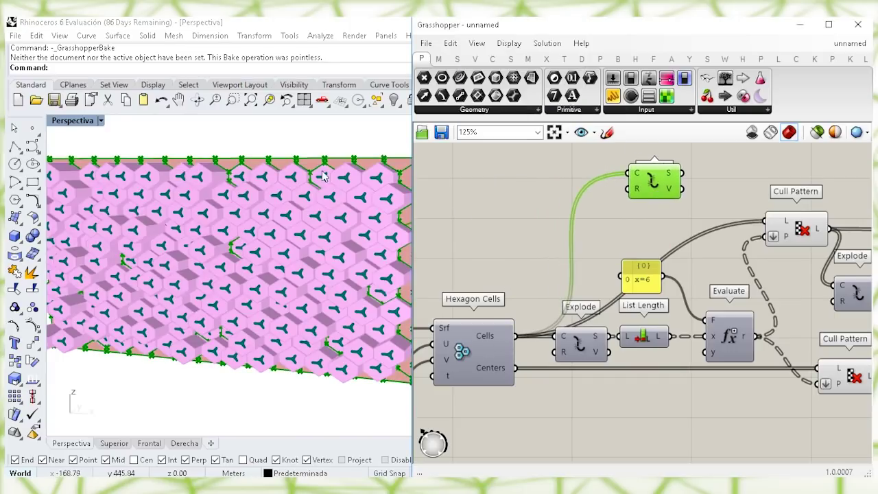
right_drag(643, 206, 540, 286)
drag(546, 261, 681, 195)
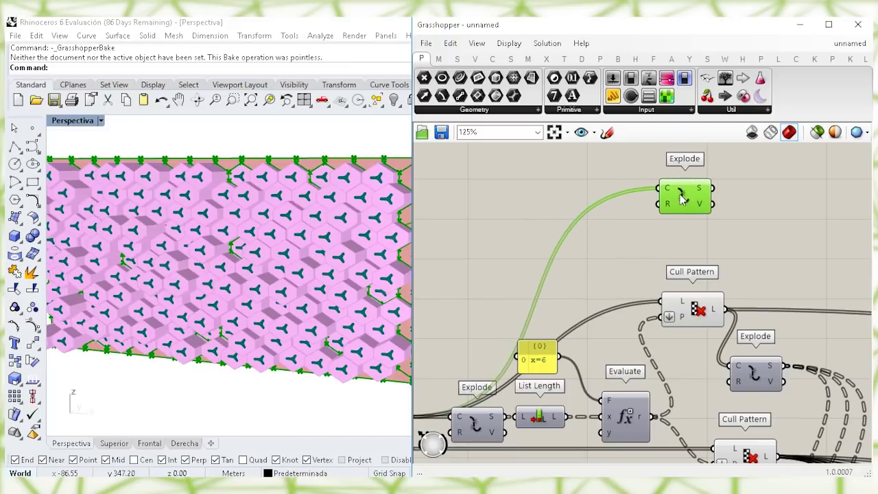
Add a List Length component fed by the new Explode's segments, and duplicate it below with the same connection
right_drag(718, 215, 528, 262)
double_click(581, 233)
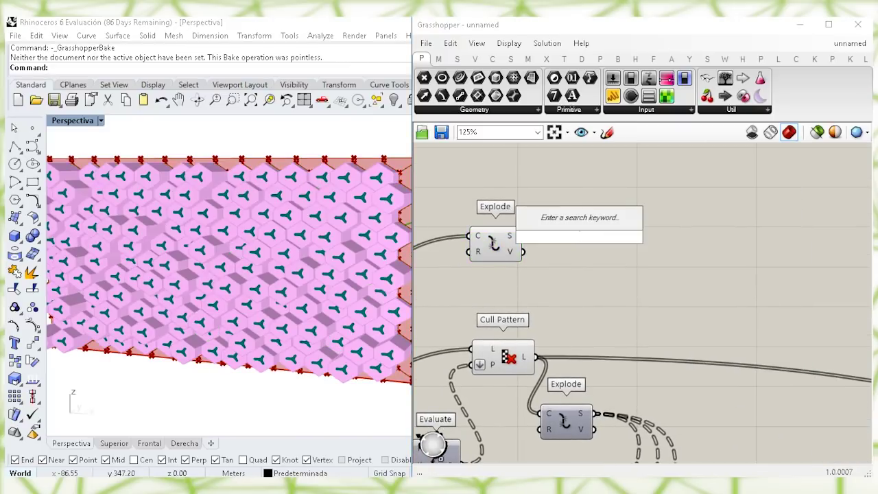
text(li)
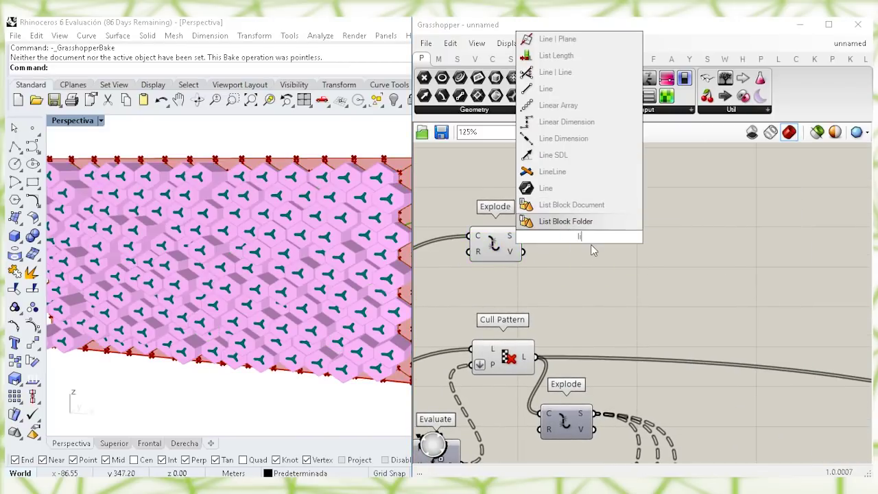
text(st)
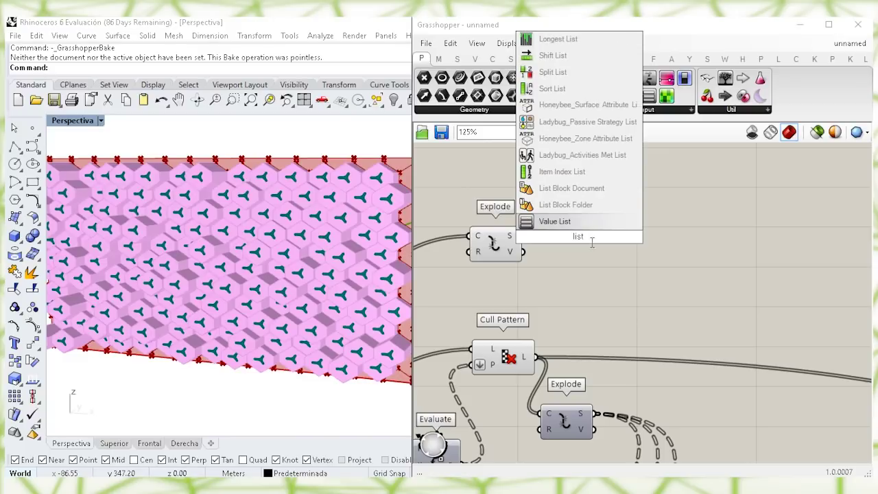
click(568, 190)
drag(586, 239, 586, 226)
click(494, 247)
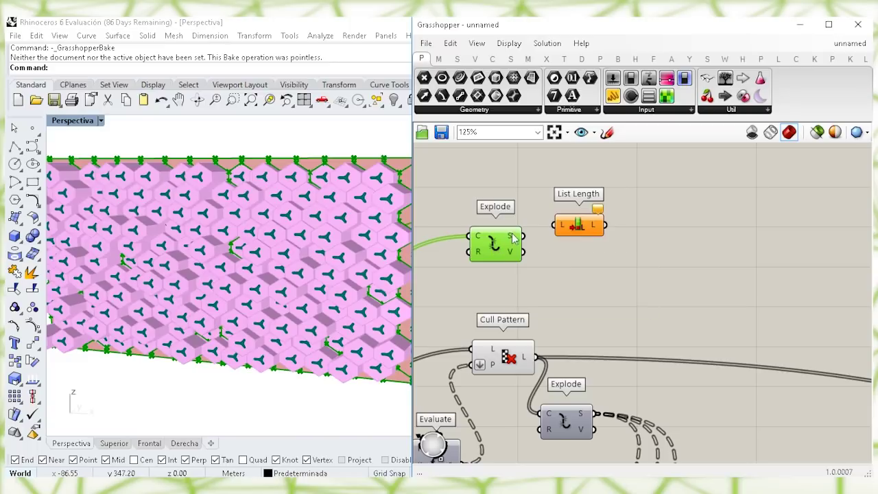
drag(578, 226, 576, 275)
key(ctrl+c)
key(ctrl+v)
Add two Evaluate components and connect each new List Length result to the x input of one of them
right_drag(651, 200, 580, 237)
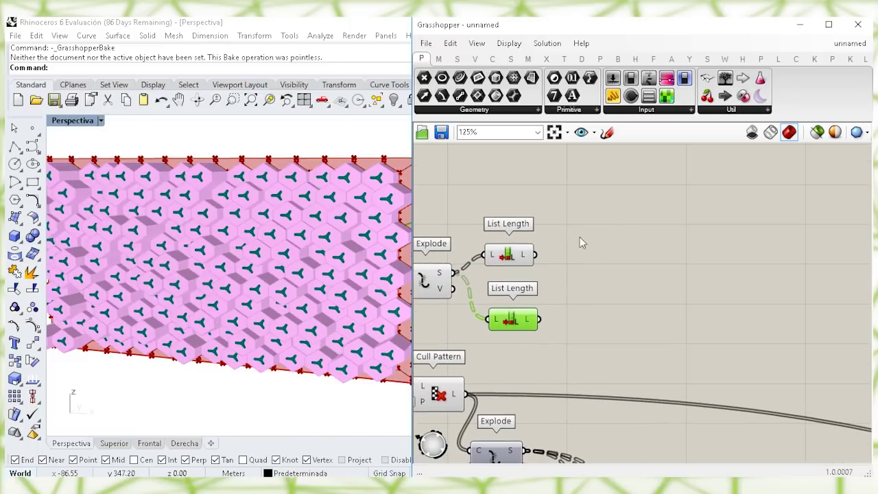
double_click(633, 224)
text(5val)
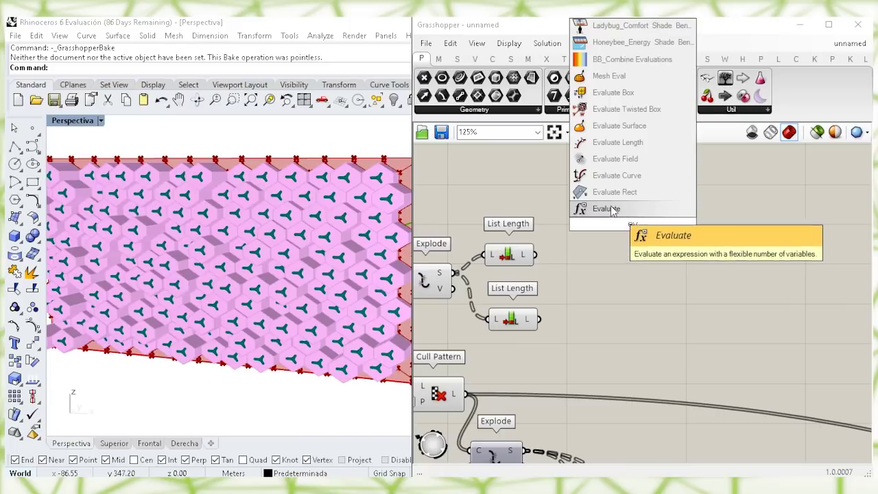
click(605, 207)
alt+drag(609, 228, 609, 303)
Add a panel containing the expression x=4 near the upper Evaluate and shrink it to fit
right_drag(660, 260, 658, 277)
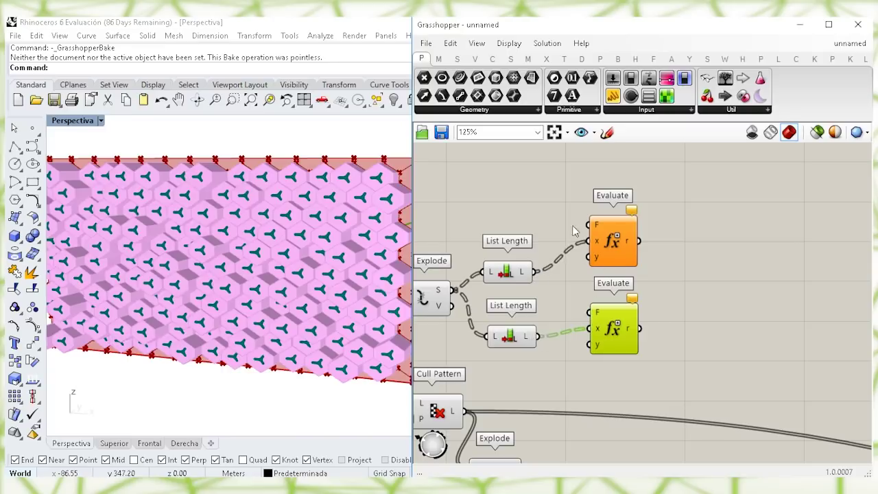
click(516, 208)
right_drag(532, 203, 541, 238)
drag(531, 240, 505, 220)
double_click(505, 219)
key(BackSpace)
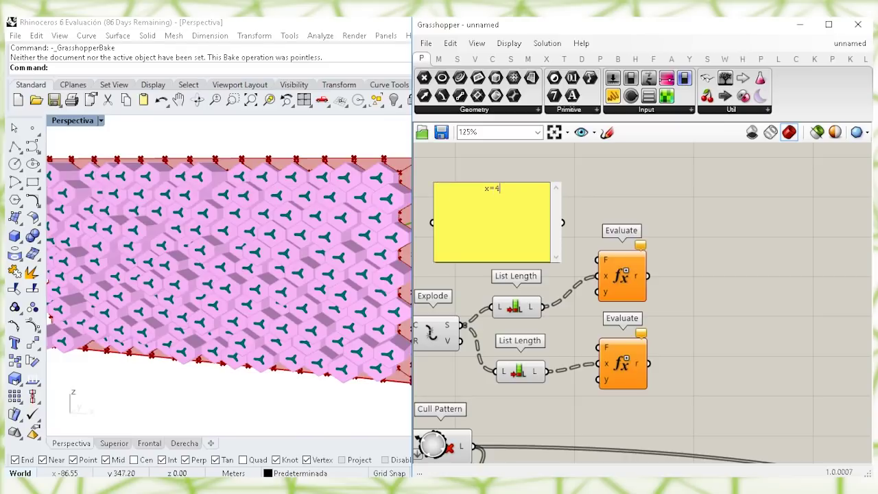
drag(556, 259, 495, 213)
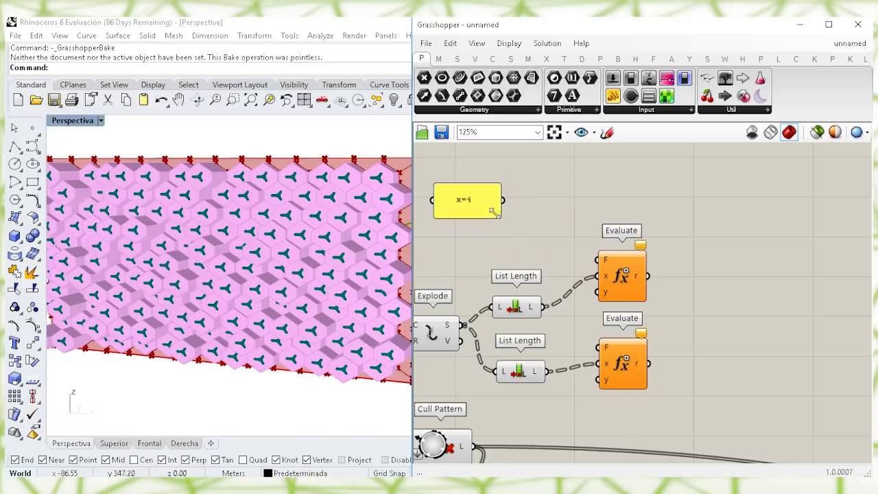
Make the x=4 panel output its text as an indexed list item and connect it to the upper Evaluate's F input
right_click(465, 198)
click(501, 209)
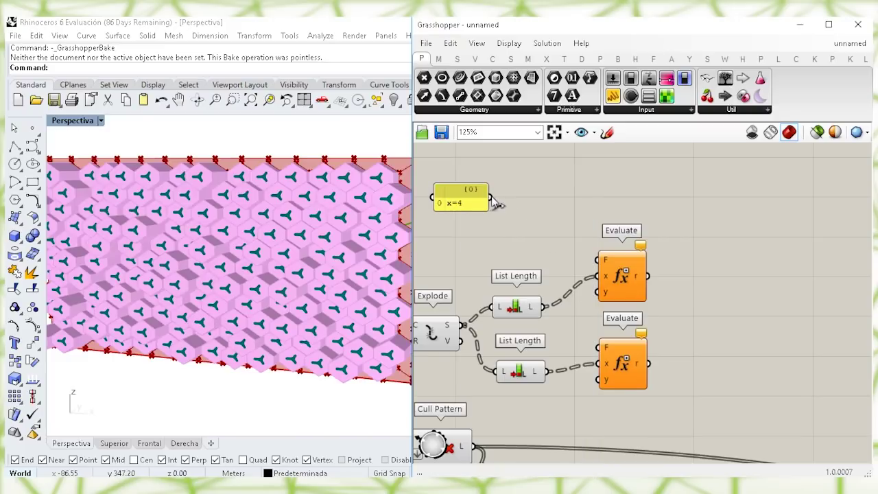
drag(464, 199, 527, 253)
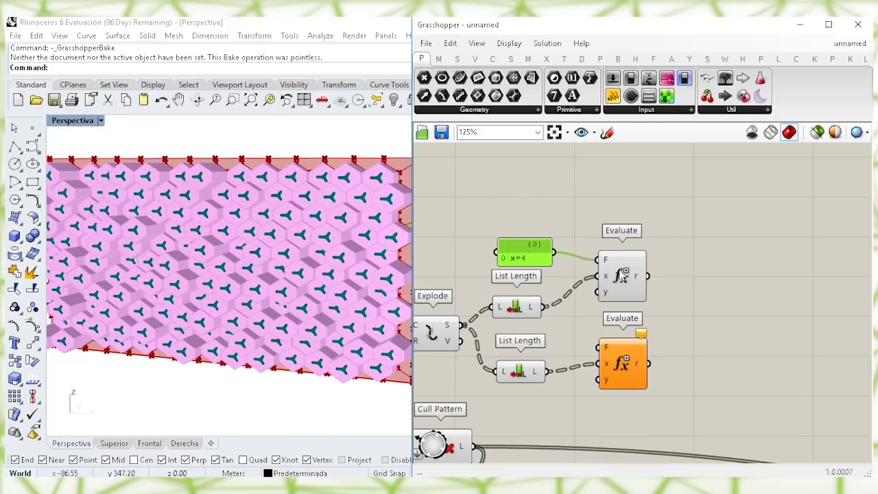
click(617, 273)
Duplicate the x=4 panel, change the copy to x=5 and connect it to the lower Evaluate's F input
right_drag(524, 214, 542, 189)
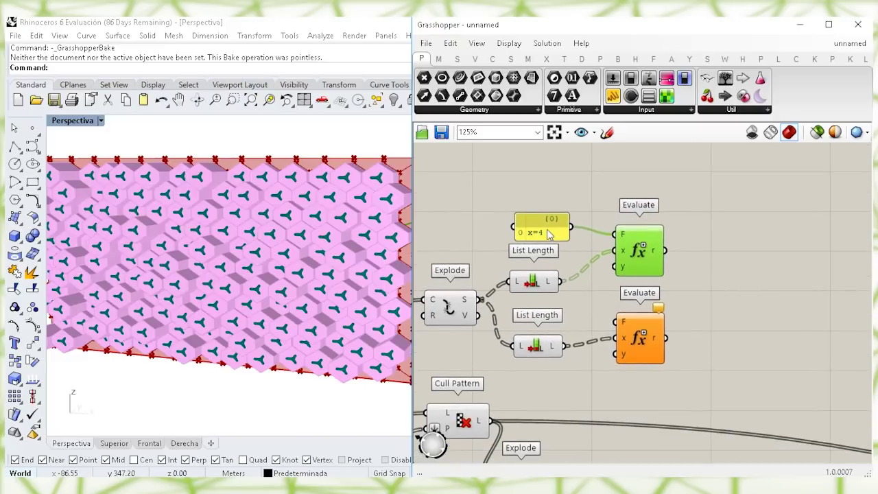
click(549, 233)
drag(547, 229, 526, 197)
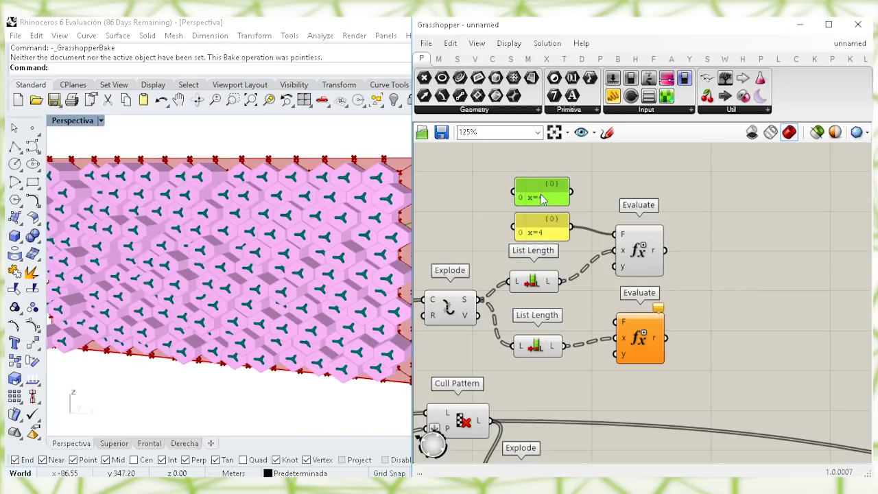
double_click(540, 195)
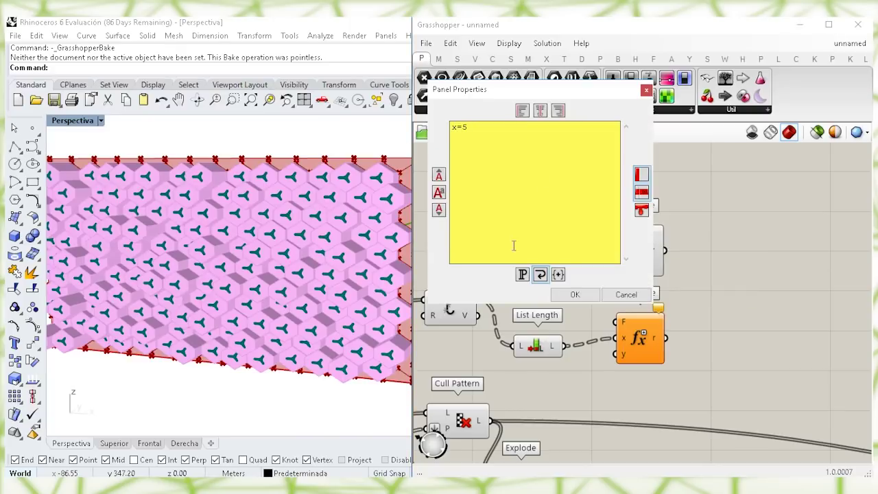
text(5)
click(575, 295)
drag(577, 199, 544, 381)
click(640, 341)
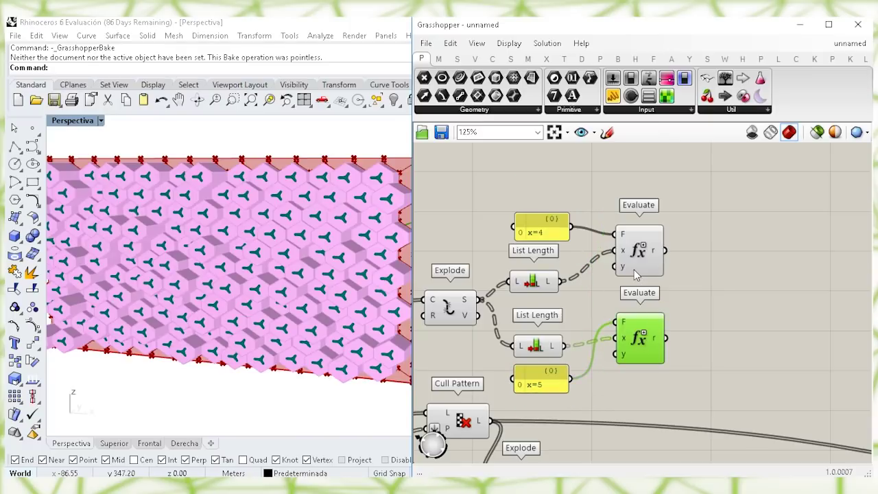
Add a Cull Pattern component beside the upper Evaluate
right_drag(695, 232, 665, 258)
double_click(665, 258)
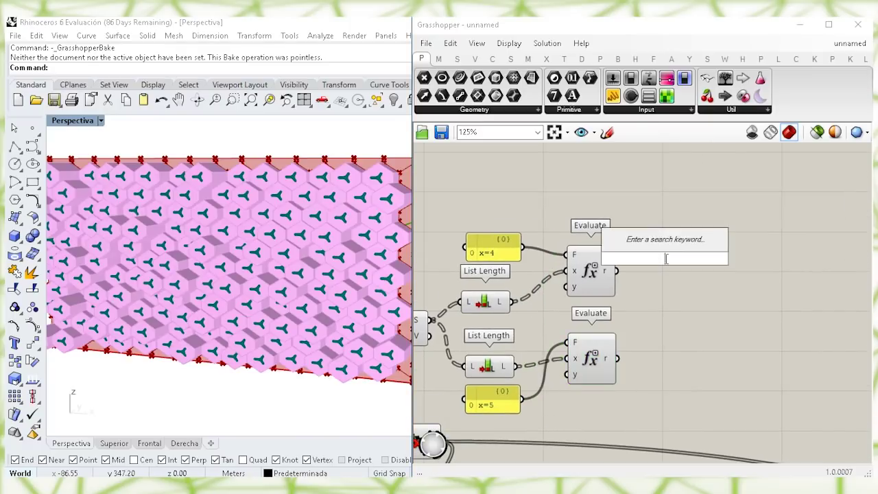
text(cull)
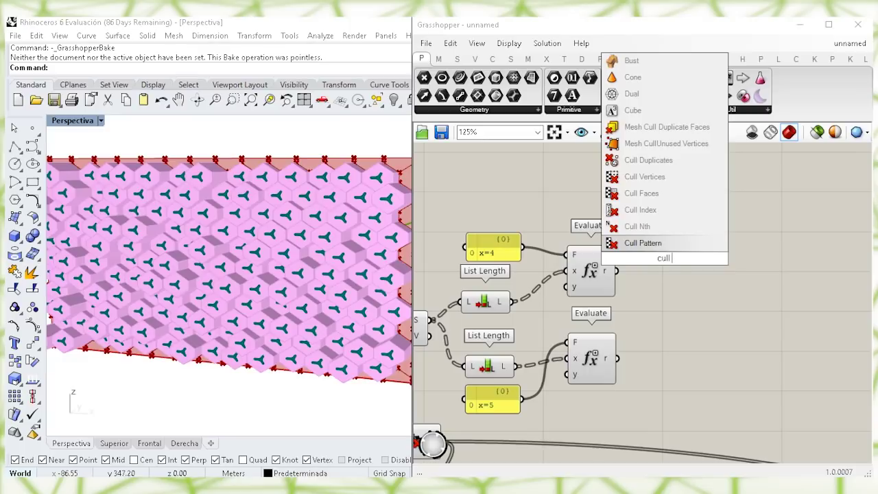
click(659, 242)
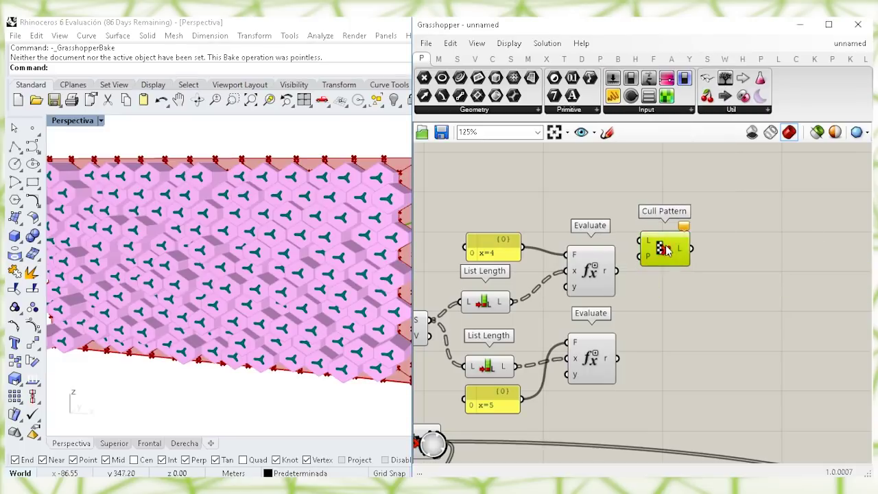
right_click(649, 257)
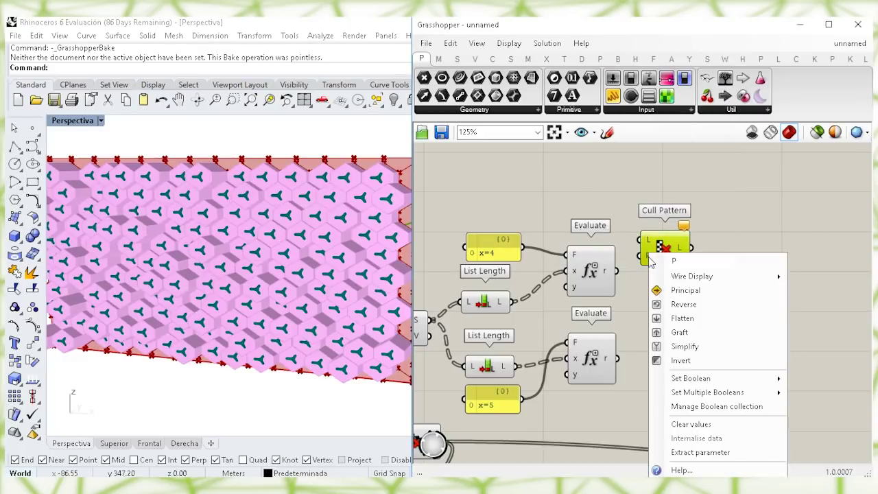
click(624, 280)
drag(661, 249, 662, 241)
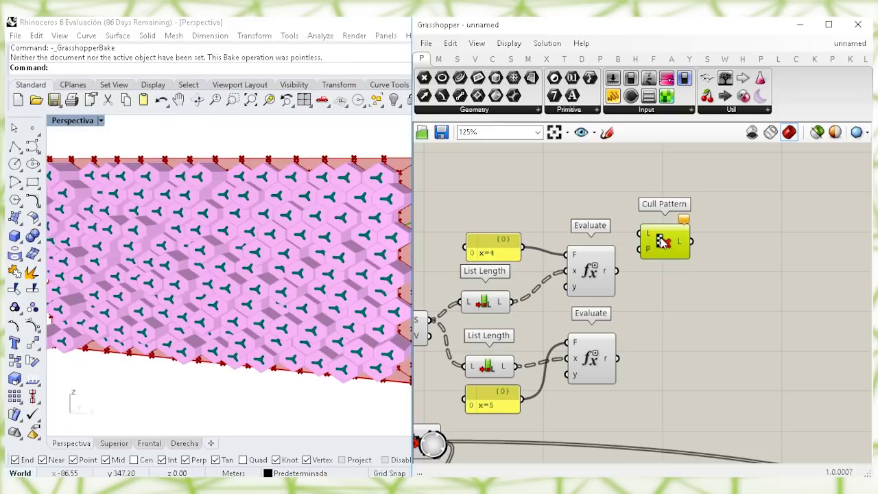
Feed the Cells output of Hexagon Cells into the Cull Pattern's L input and duplicate the component beside the lower Evaluate
right_drag(470, 286, 547, 282)
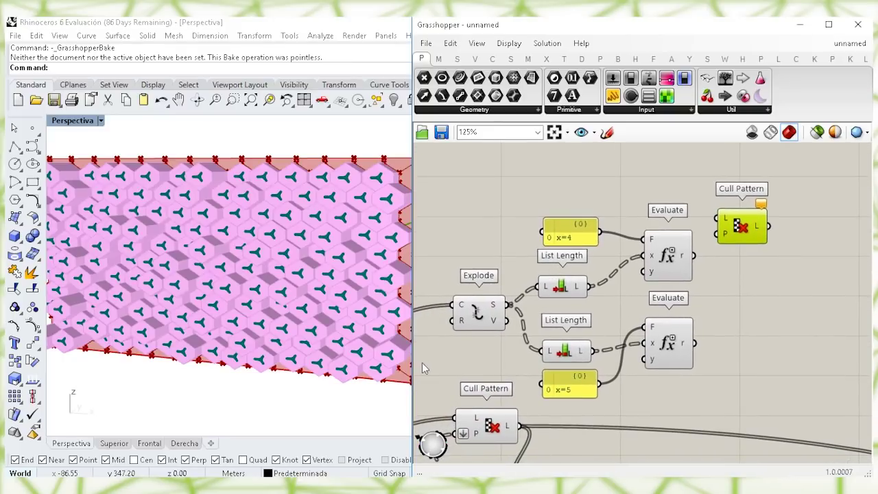
right_drag(423, 368, 469, 351)
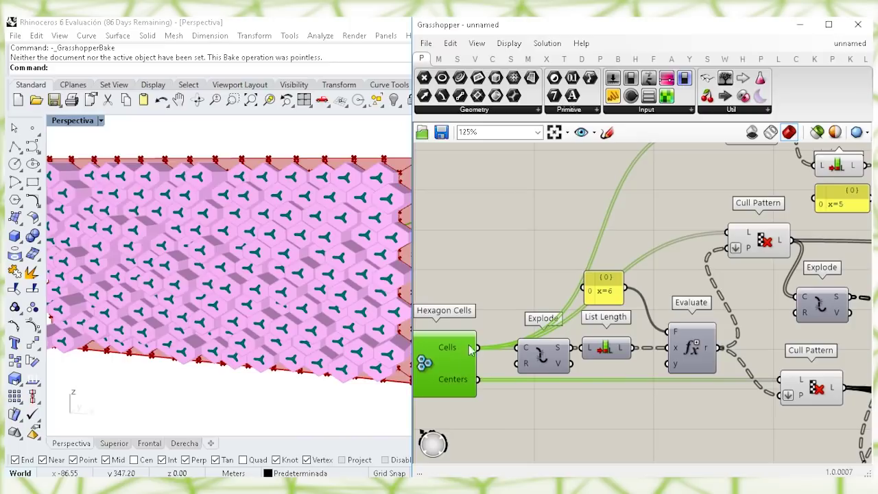
drag(501, 131, 719, 294)
drag(714, 223, 717, 206)
Flatten the P inputs of both new Cull Patterns and connect each to the result of its neighbouring Evaluate
right_click(704, 213)
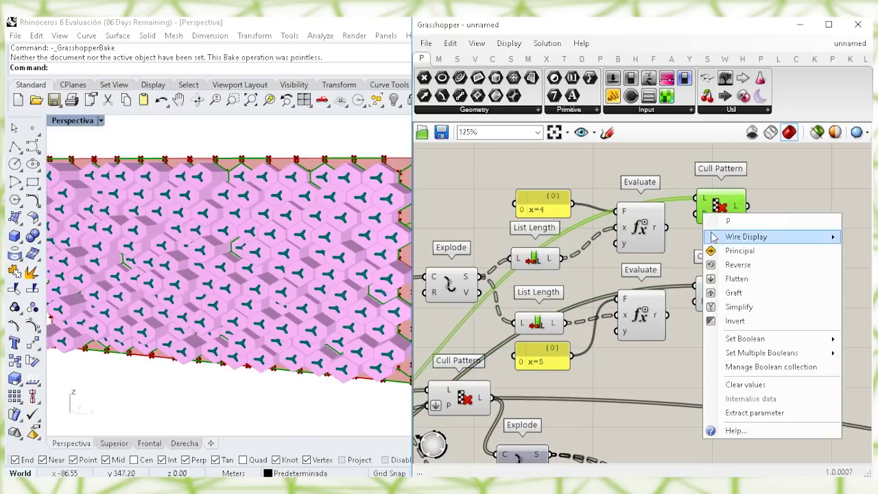
click(735, 279)
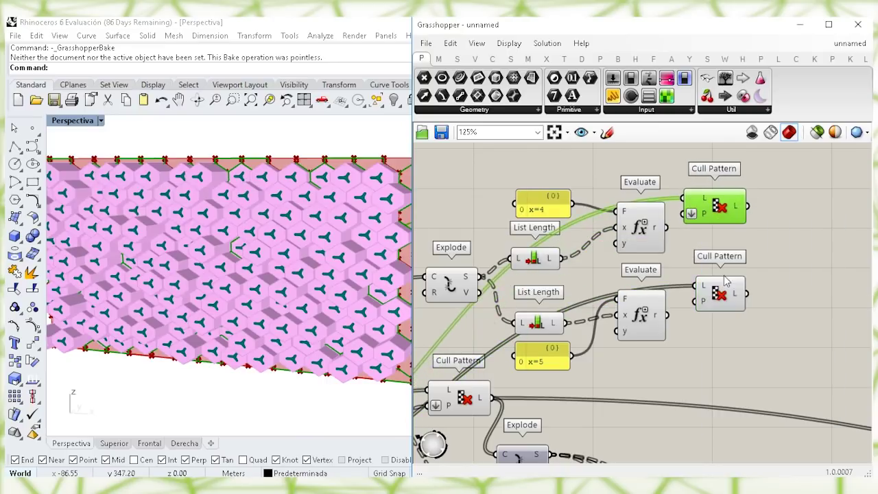
right_click(705, 305)
click(736, 316)
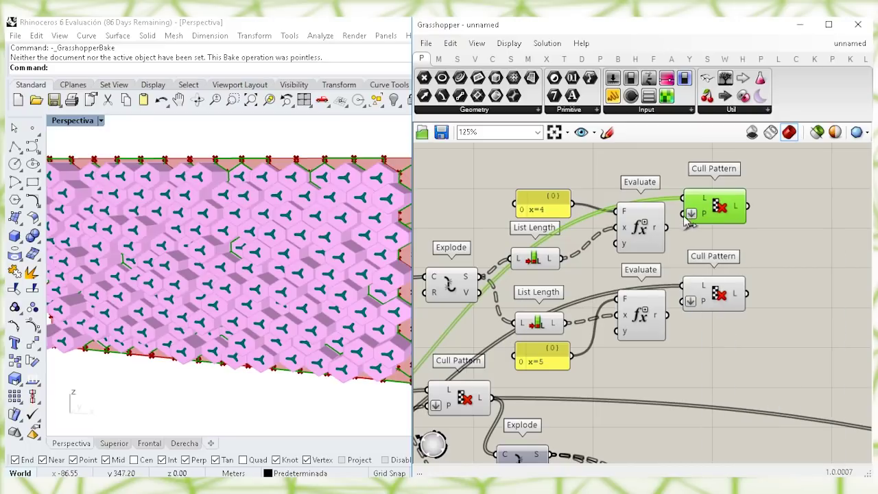
drag(709, 220, 704, 227)
drag(688, 305, 687, 312)
click(757, 256)
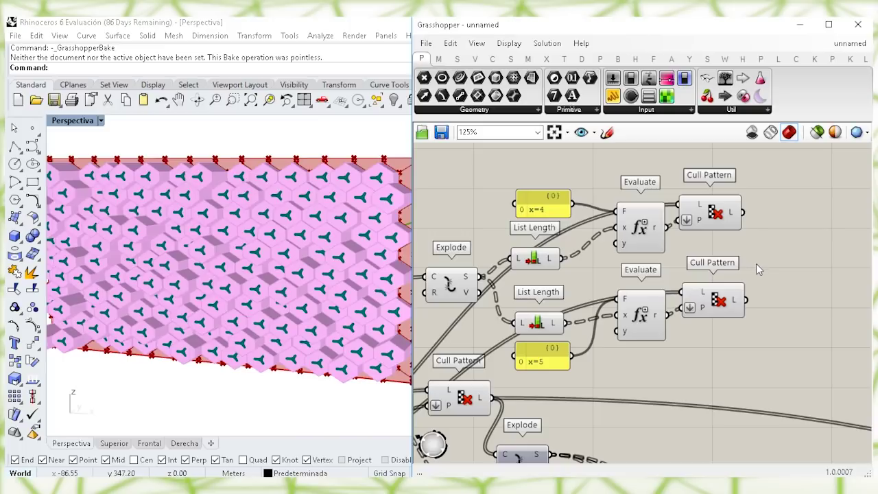
Turn off the preview of the new Explode, List Length and Evaluate components that precede the two Cull Patterns
scroll(297, 222, down, 4)
right_drag(297, 235, 254, 285)
drag(642, 372, 418, 182)
right_click(485, 160)
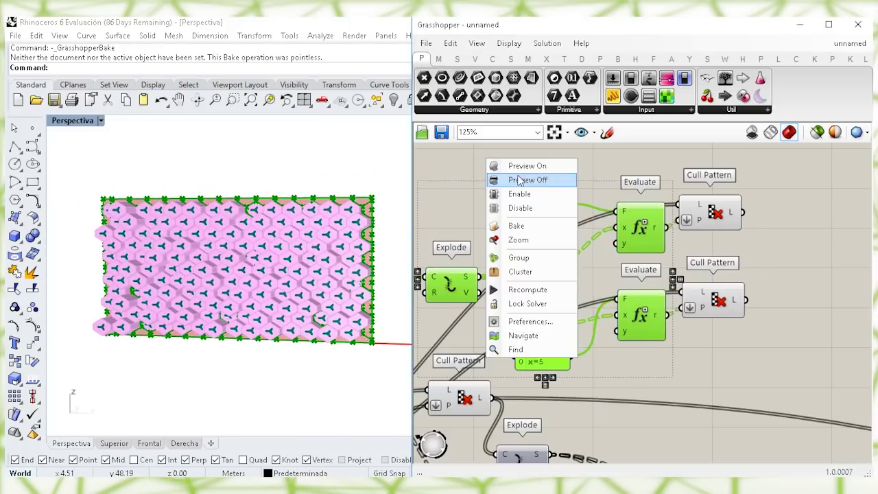
click(525, 180)
click(707, 220)
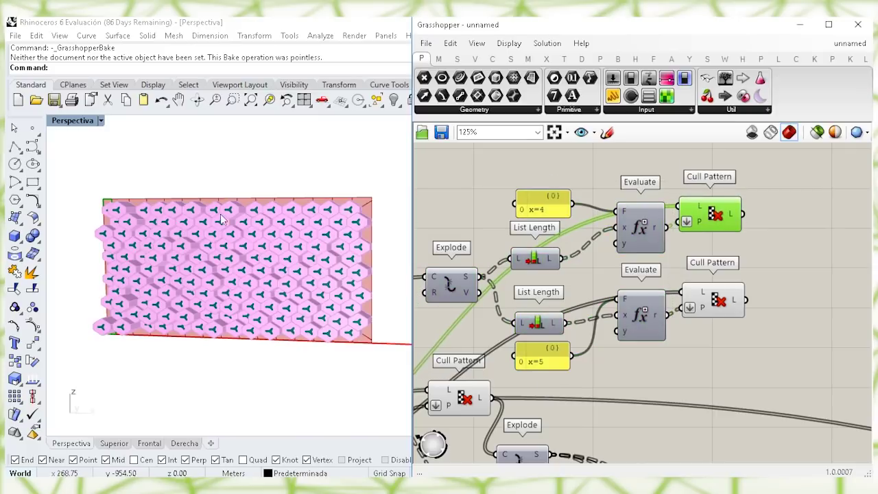
Examine which four- and five-sided edge cells the two new Cull Patterns pick out around the hexagon wall
scroll(221, 218, up, 10)
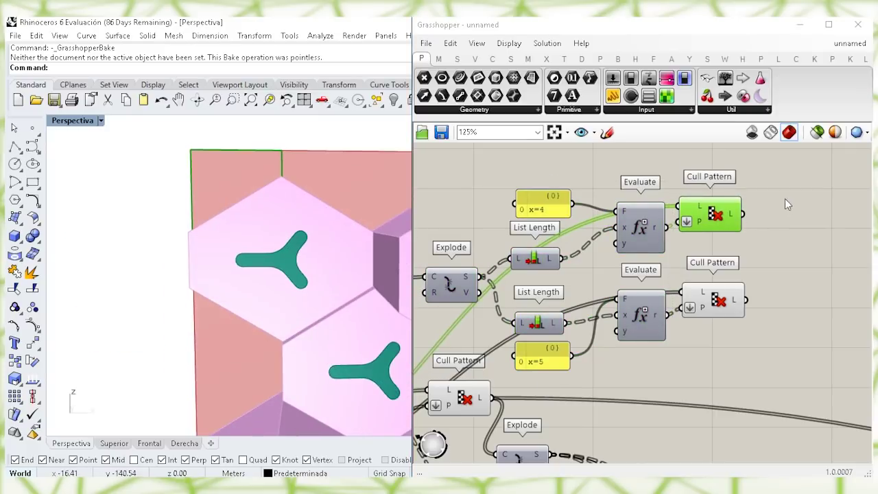
mouse_move(732, 218)
right_drag(732, 218, 589, 238)
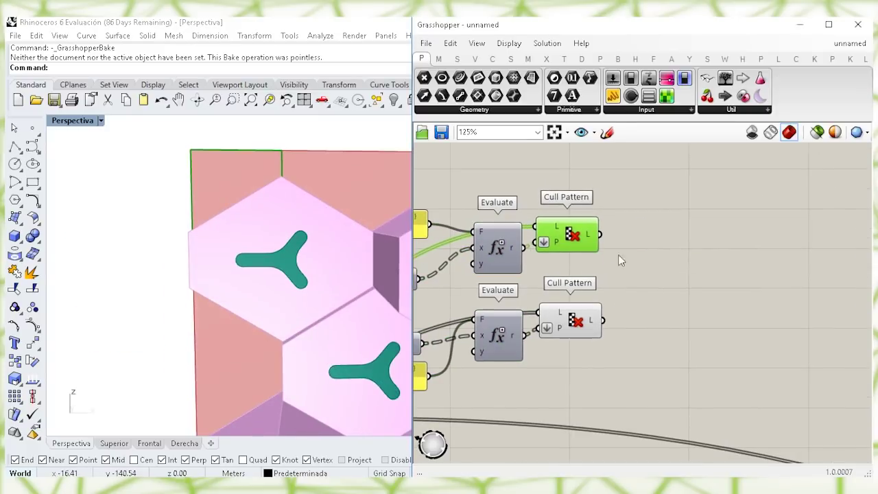
click(568, 329)
scroll(302, 209, down, 5)
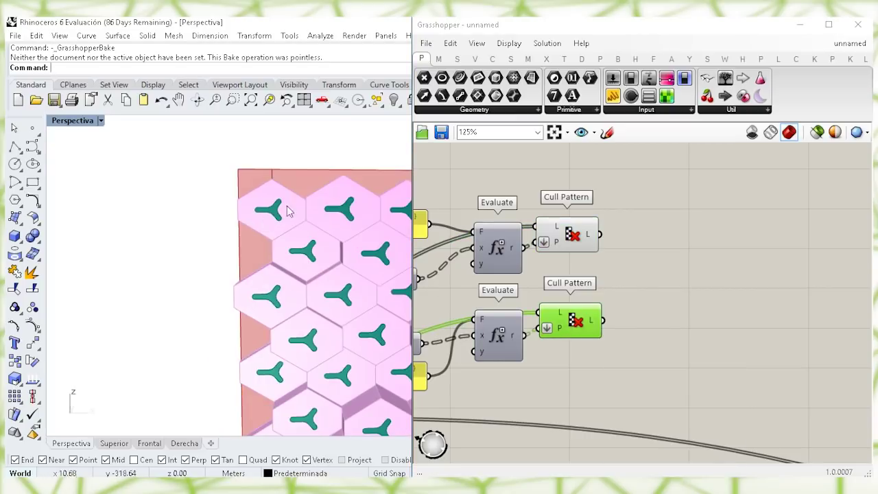
scroll(287, 218, down, 2)
right_drag(335, 220, 308, 227)
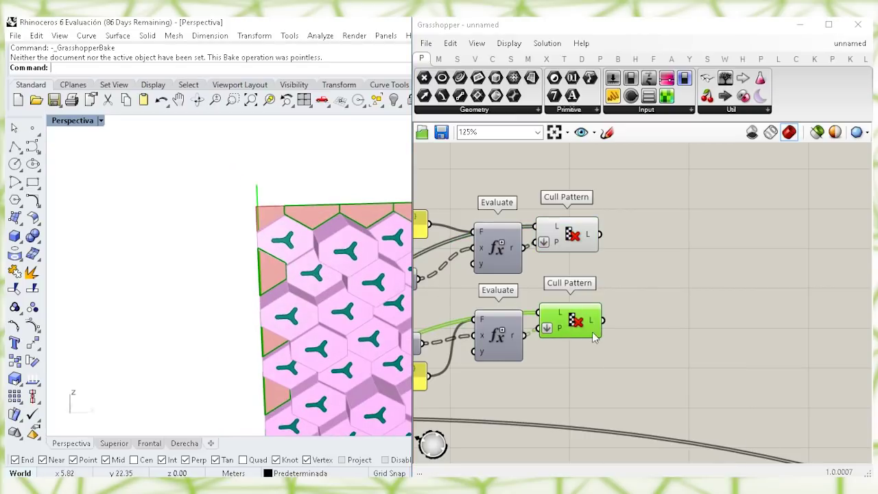
Add a Boundary Surfaces component, duplicate it, and feed each one from the list output of one of the two new Cull Patterns
double_click(639, 248)
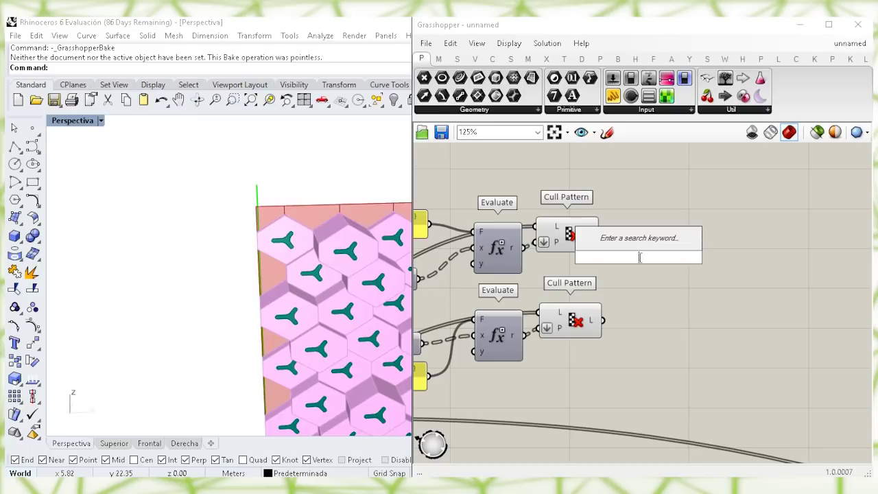
text(bound)
key(Return)
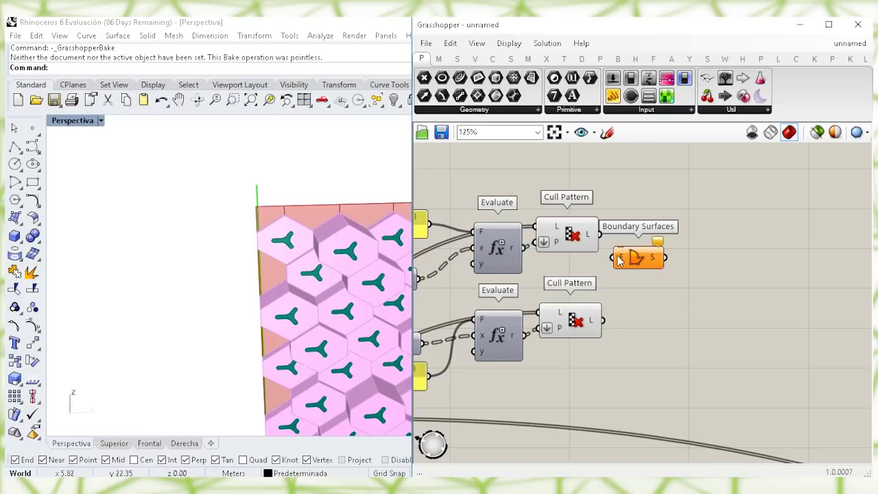
drag(624, 251, 638, 294)
key(ctrl+c)
key(ctrl+v)
drag(605, 321, 603, 320)
drag(644, 300, 631, 319)
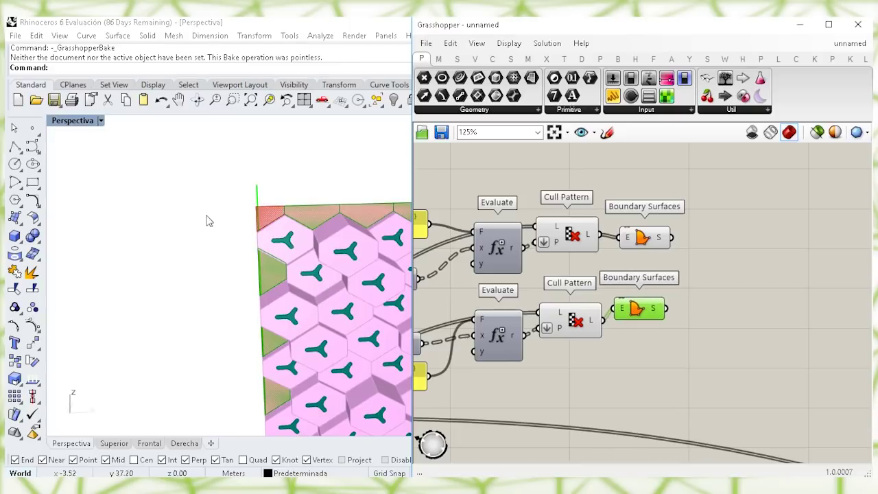
Add a Merge component and connect the upper Boundary Surfaces to D1 and the lower one to D2
scroll(204, 201, down, 6)
shift+right_drag(402, 240, 302, 233)
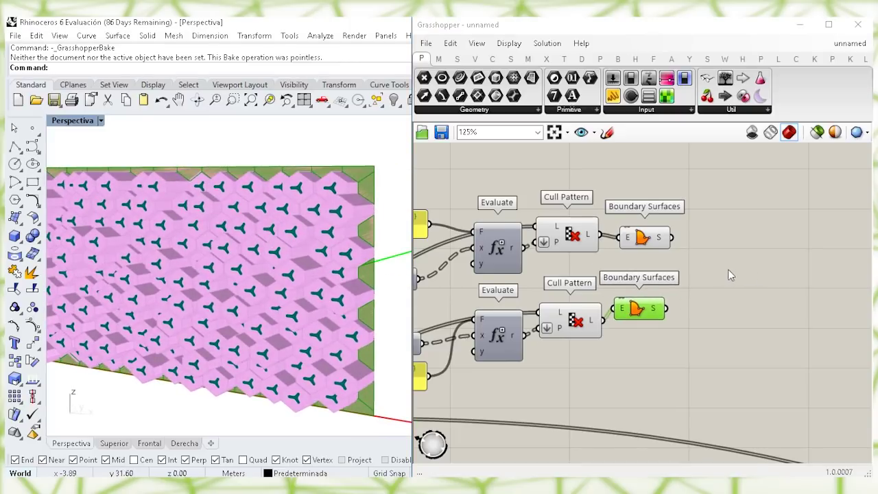
right_drag(721, 271, 695, 275)
double_click(695, 275)
text(mer)
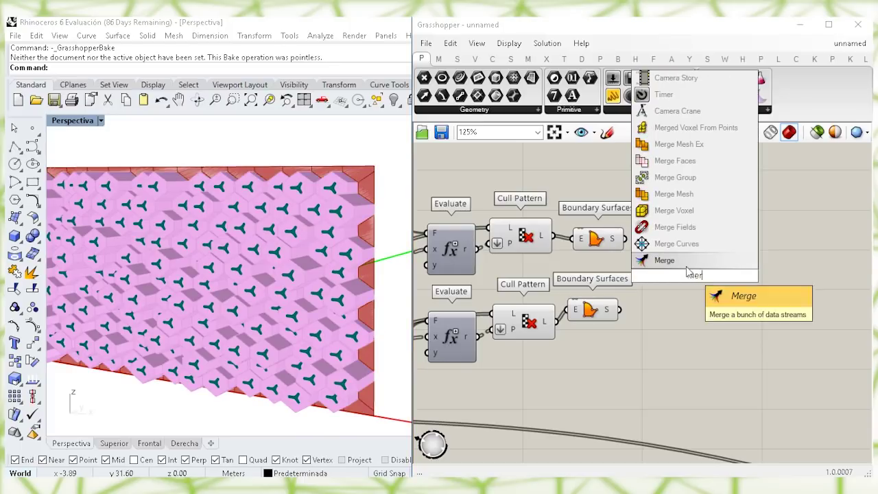
key(Return)
click(685, 279)
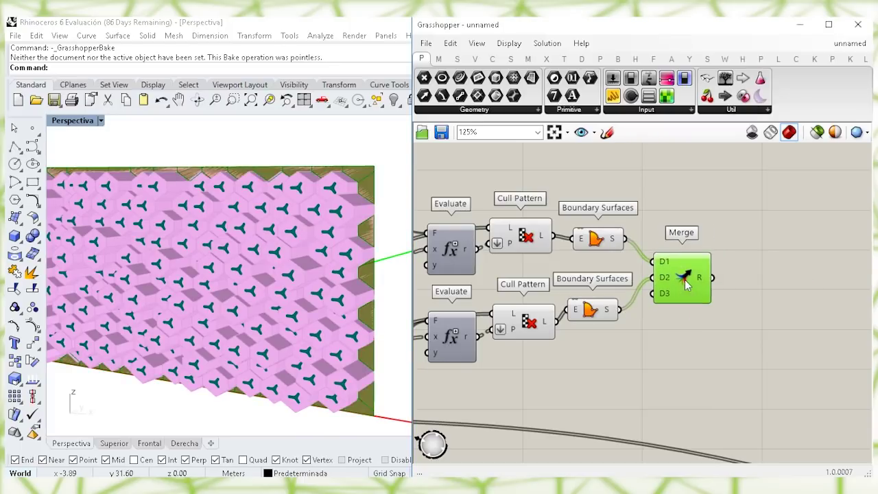
Turn off the preview of the Evaluate, Cull Pattern and Boundary Surfaces components that precede the new Merge
scroll(691, 337, down, 2)
drag(683, 357, 549, 192)
right_click(589, 166)
click(621, 190)
right_drag(321, 319, 294, 233)
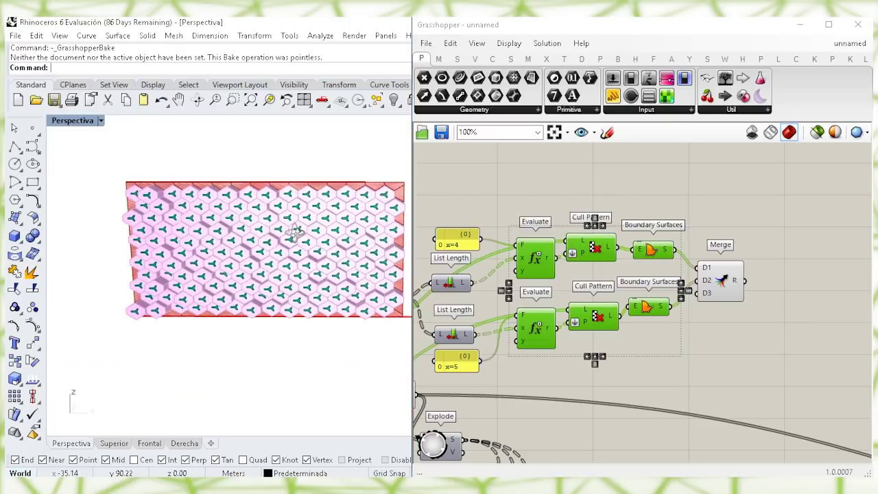
click(714, 290)
right_drag(328, 240, 350, 234)
Turn off the preview of the two earlier Cull Patterns after the x=6 Evaluate and the Explode between them
right_drag(691, 204, 753, 184)
scroll(626, 251, down, 4)
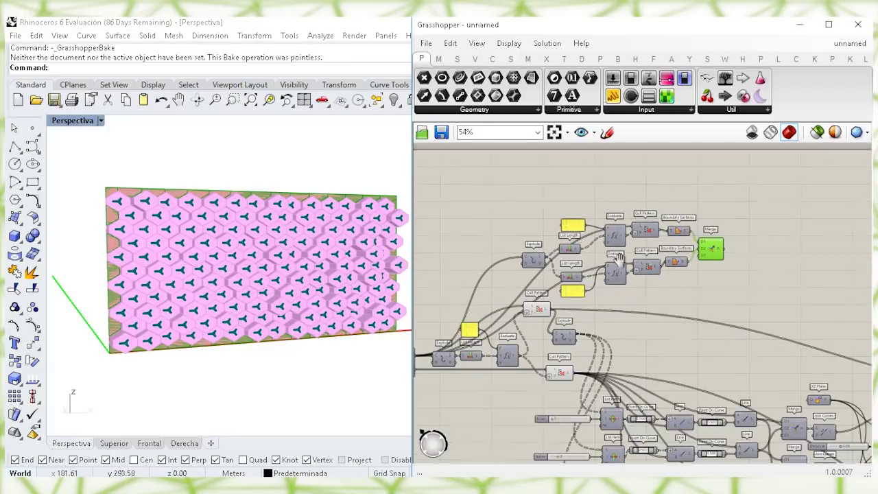
right_drag(620, 258, 660, 206)
drag(597, 329, 601, 345)
drag(520, 242, 488, 228)
right_click(484, 194)
click(532, 217)
right_drag(295, 232, 214, 235)
scroll(751, 213, up, 3)
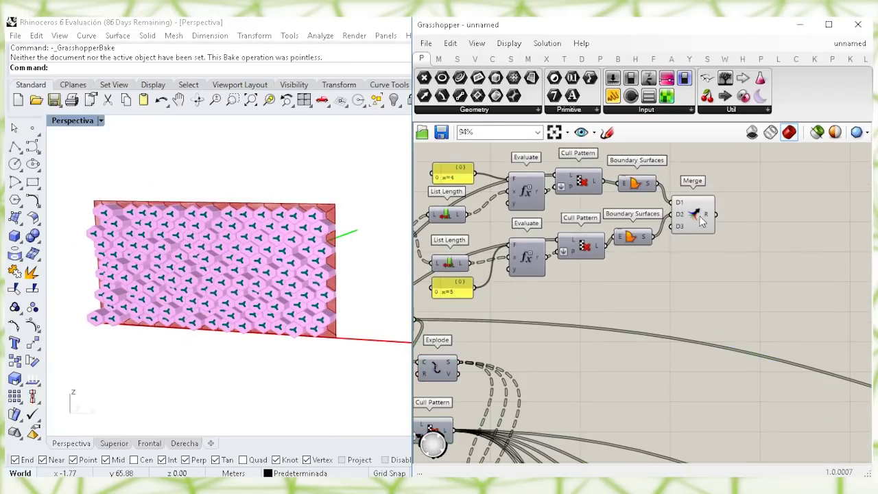
Bake the Merge of edge-cell surfaces to layer Capa 01 and check the baked surfaces by window-selecting them
click(693, 214)
right_click(700, 213)
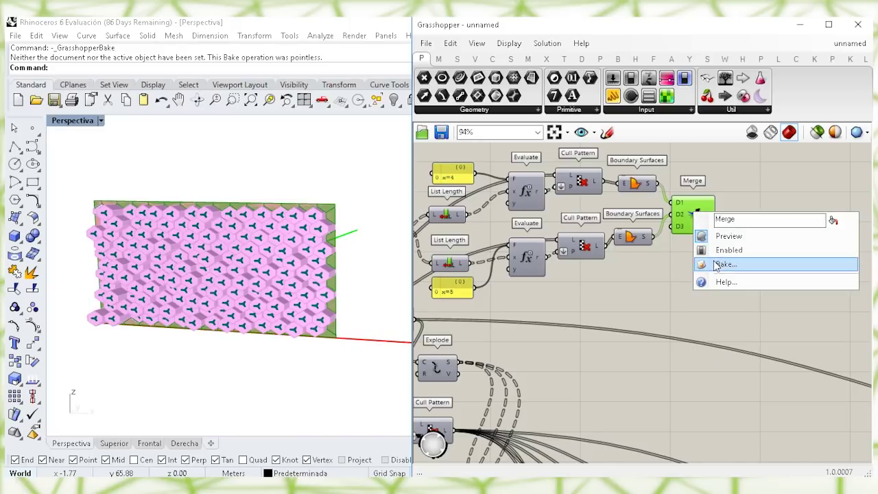
click(717, 264)
click(714, 177)
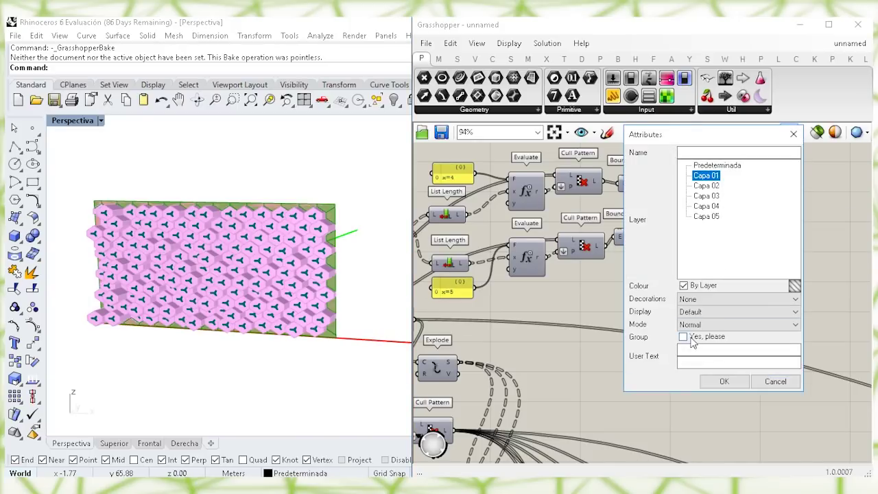
click(724, 381)
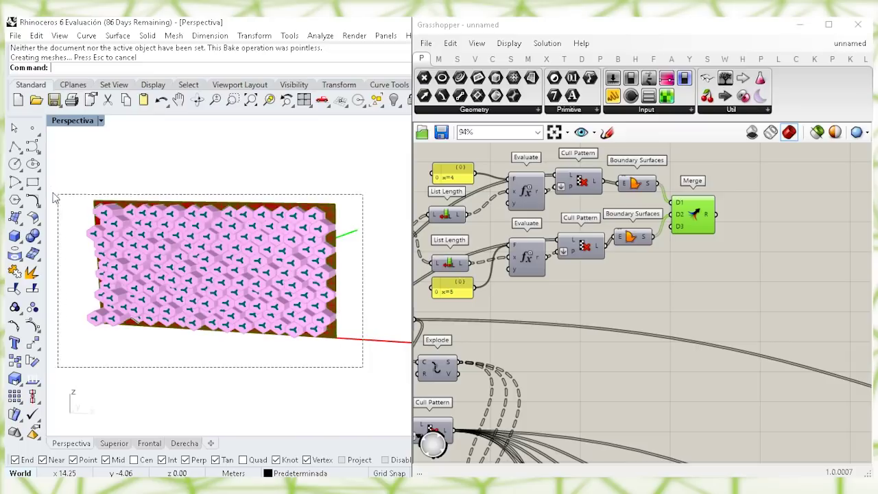
drag(53, 192, 55, 191)
mouse_move(153, 176)
right_down()
mouse_move(176, 166)
mouse_move(161, 170)
right_up()
click(262, 161)
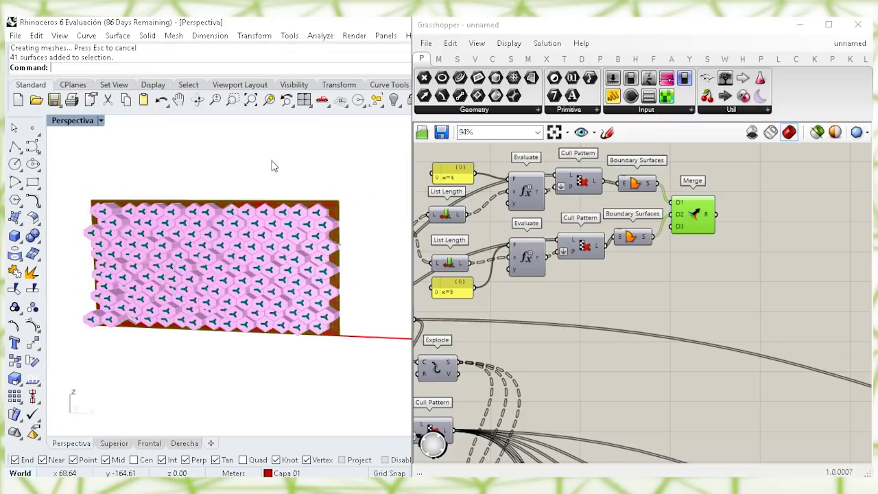
Bake the Merge that combines the hexagonal block faces and extrusions onto the green layer
right_drag(261, 166, 372, 199)
scroll(687, 237, down, 2)
right_drag(733, 279, 494, 237)
right_drag(803, 302, 549, 257)
right_drag(728, 251, 498, 227)
right_drag(791, 274, 546, 243)
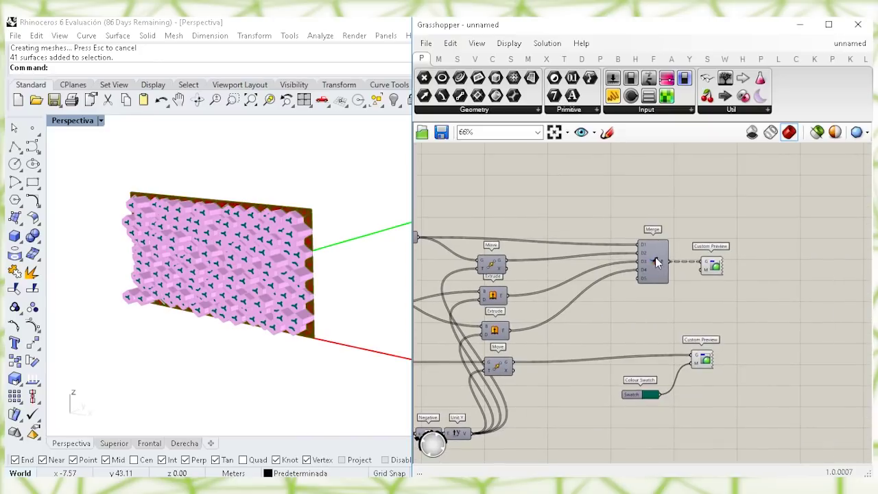
right_click(654, 259)
click(673, 312)
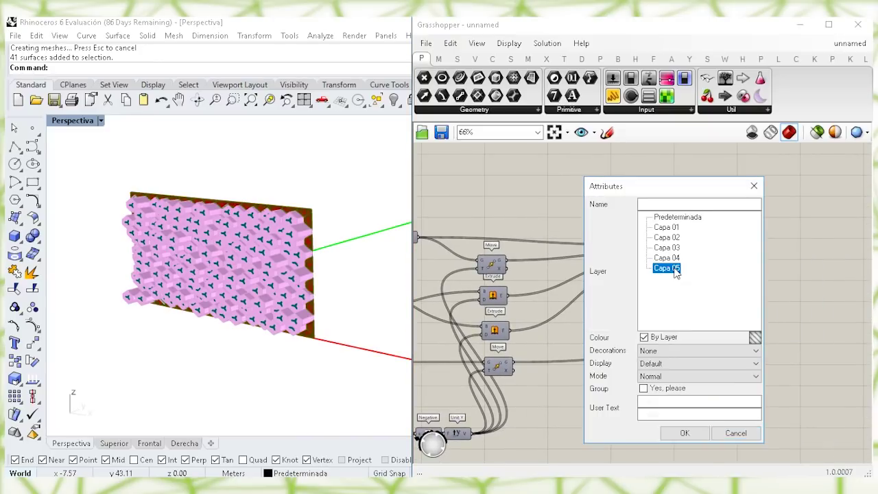
click(681, 433)
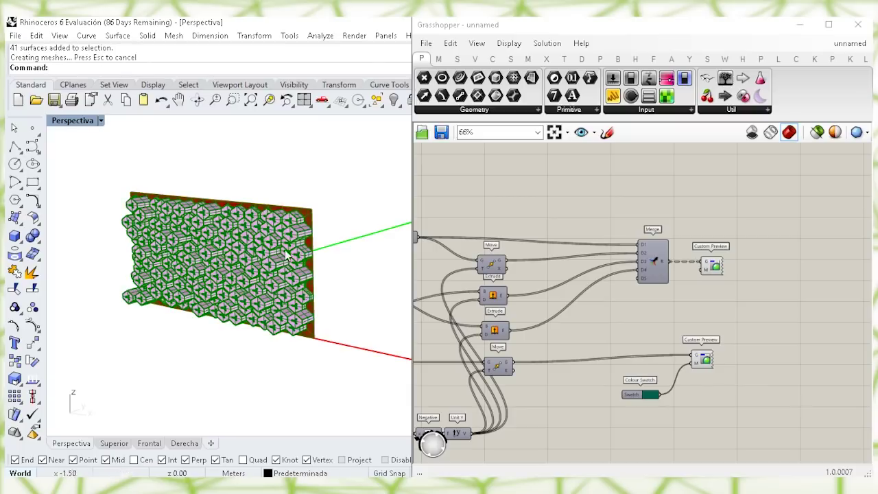
Reposition the Move component of the three-armed surfaces next to its Custom Preview and bake it to layer Capa 05
scroll(310, 218, up, 3)
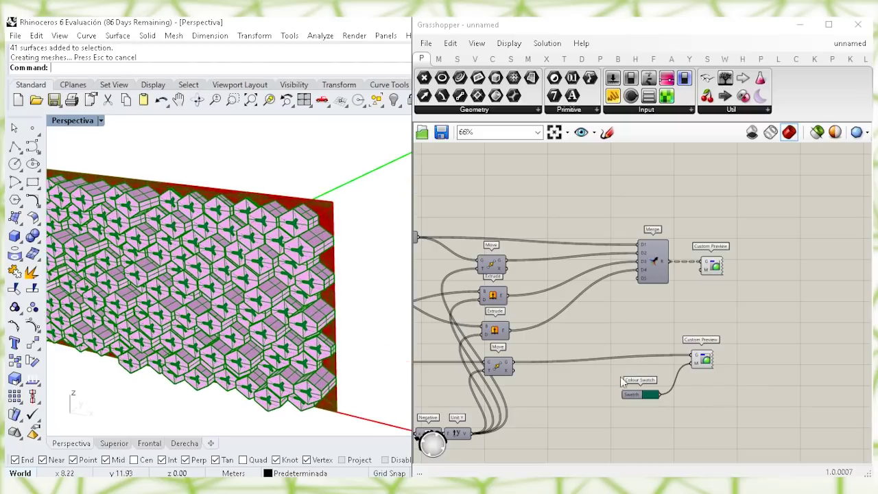
click(495, 368)
right_drag(495, 368, 663, 328)
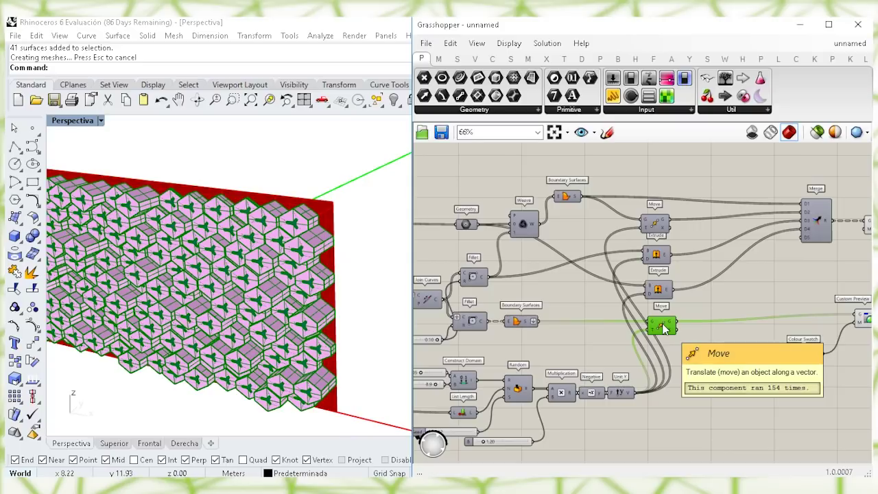
drag(662, 328, 817, 321)
right_click(814, 321)
click(775, 369)
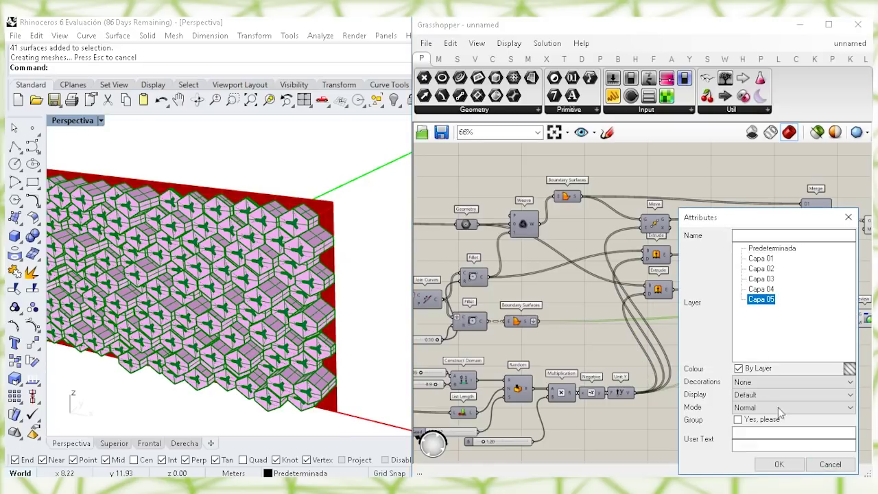
click(779, 465)
Examine the baked blocks and three-armed surfaces up close and with the Grasshopper window closed, then reopen that window
scroll(309, 184, up, 3)
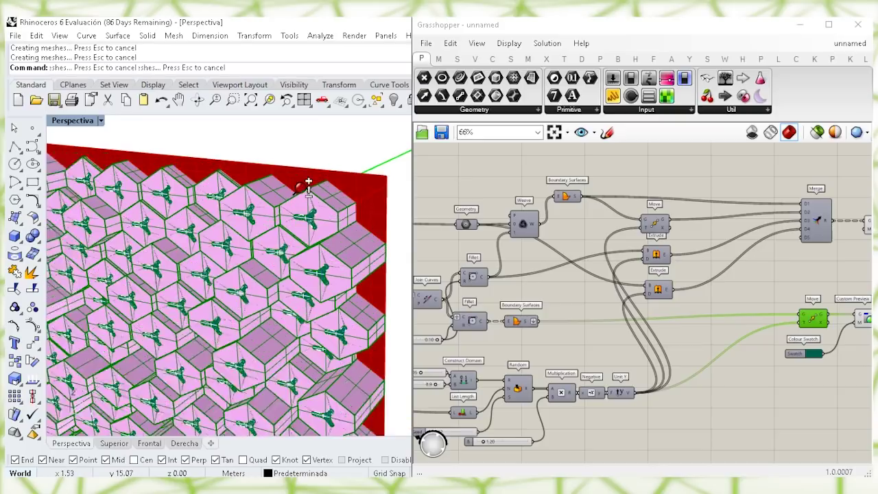
scroll(309, 184, up, 2)
click(315, 217)
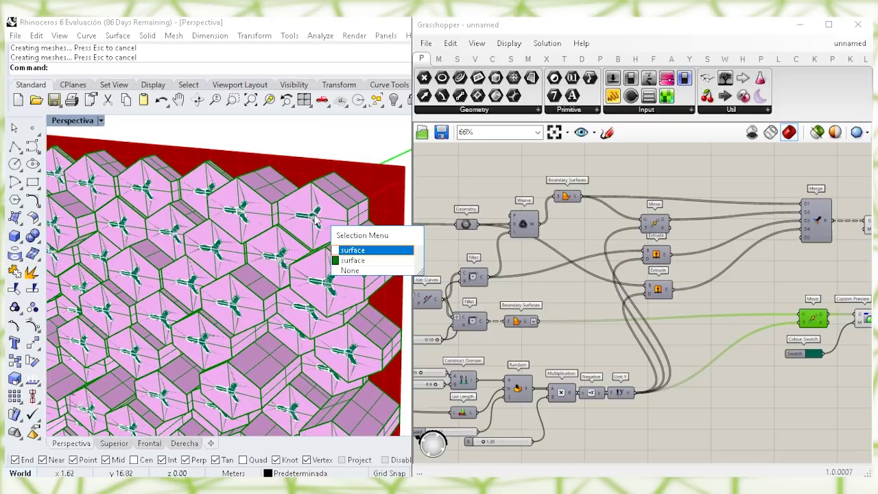
click(354, 251)
scroll(314, 171, down, 6)
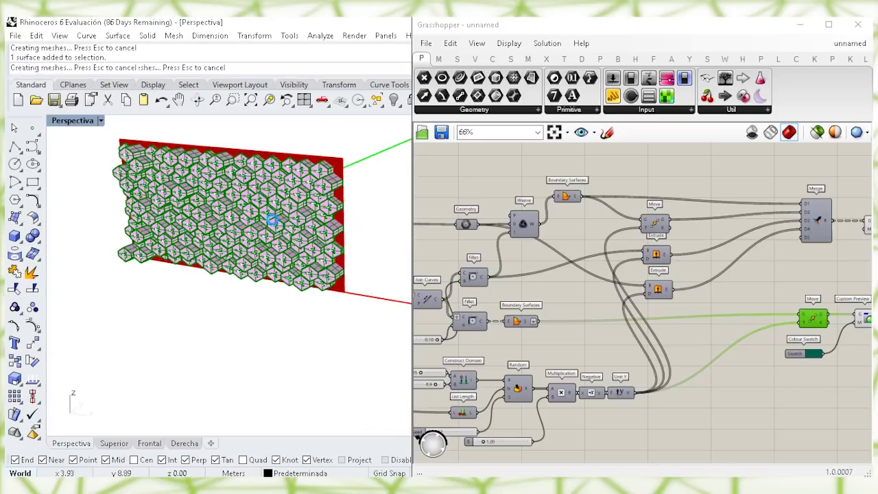
right_drag(300, 219, 330, 223)
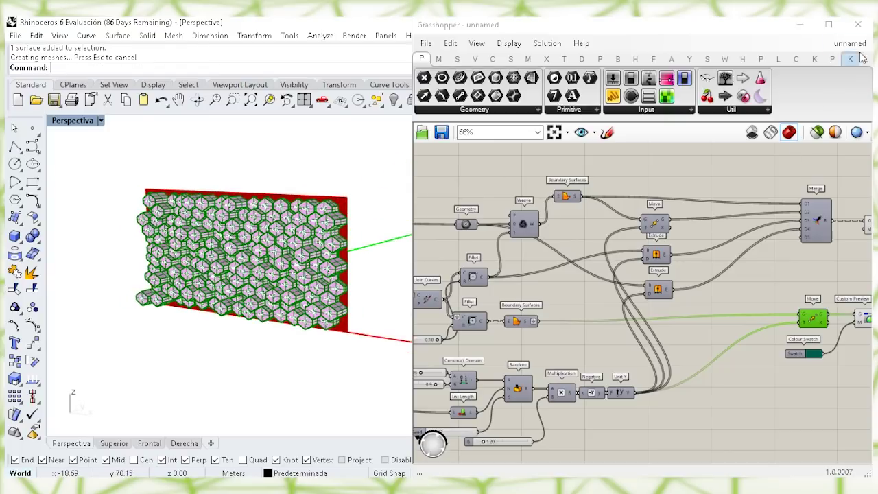
click(859, 26)
shift+right_drag(300, 240, 337, 264)
right_drag(337, 264, 364, 274)
right_drag(340, 241, 321, 253)
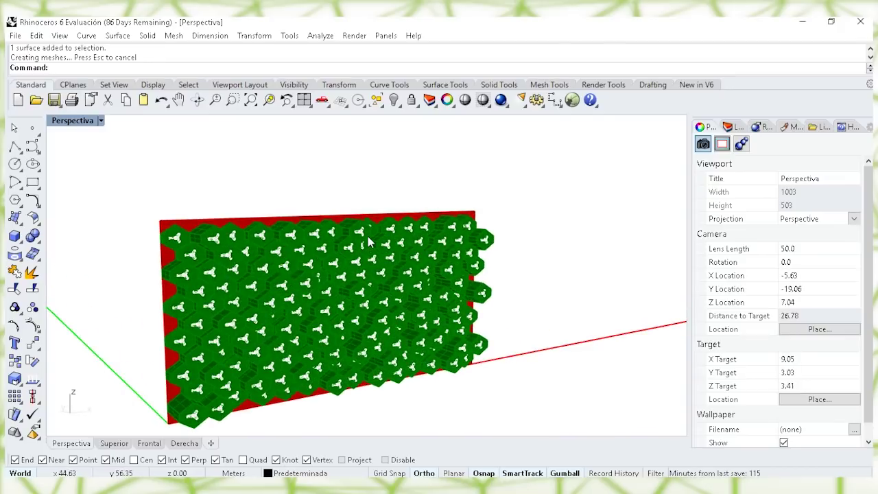
key(Return)
Bake the Rectangle component that defines the wall outline to layer Capa 02
scroll(520, 216, up, 5)
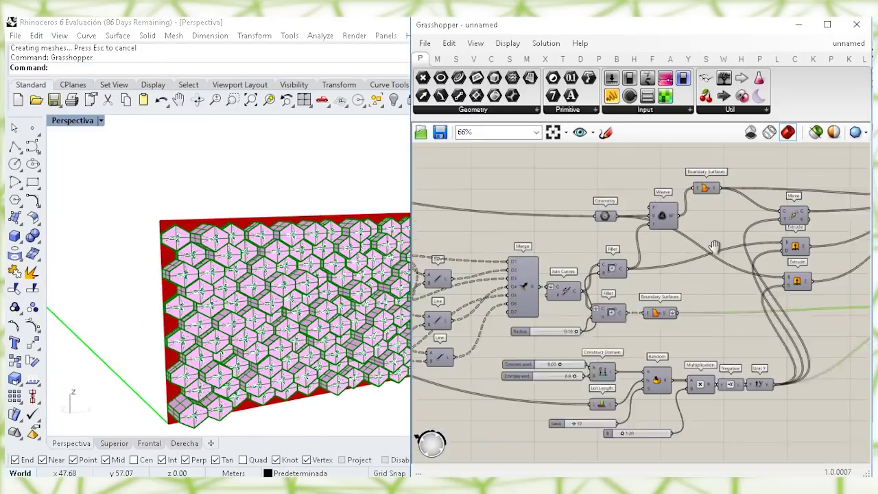
scroll(519, 216, up, 5)
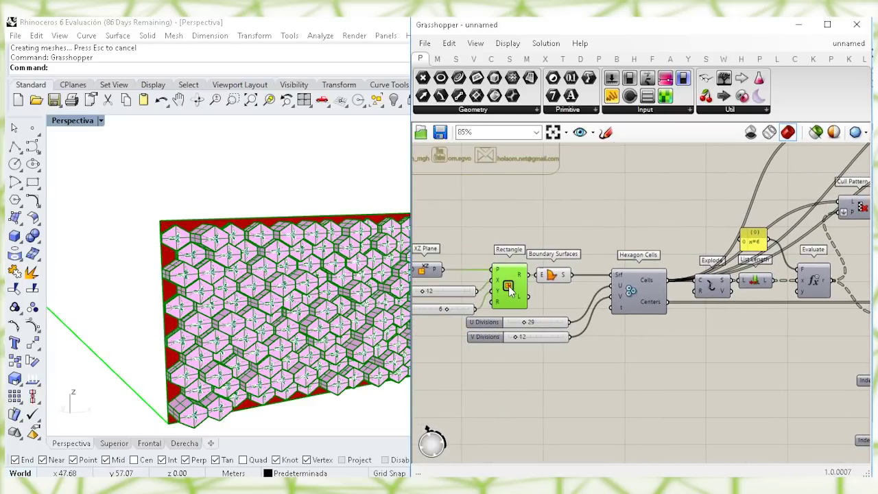
right_click(509, 290)
click(521, 337)
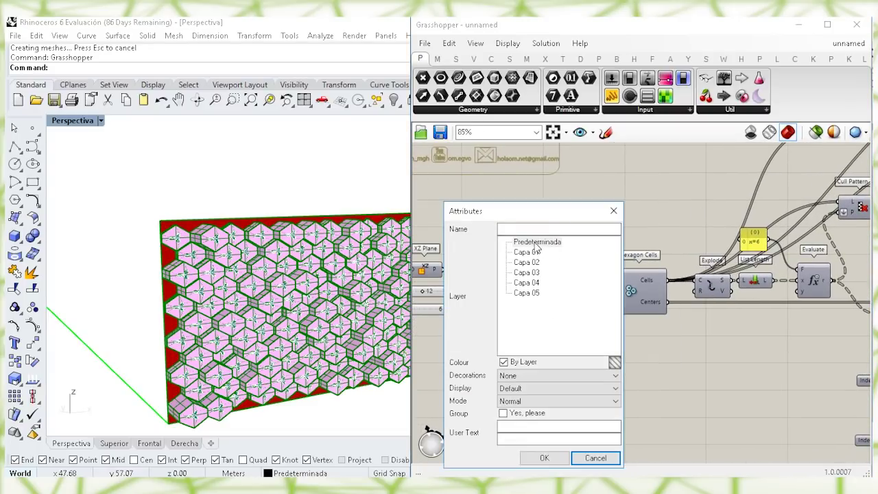
click(541, 458)
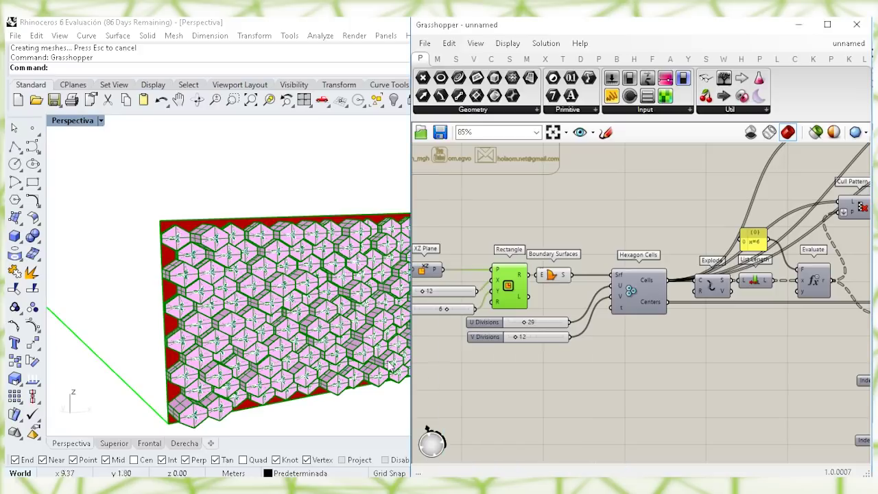
Extrude the baked rectangle curve with ExtrudeCrv to a distance of 4.5 m
click(250, 223)
click(286, 252)
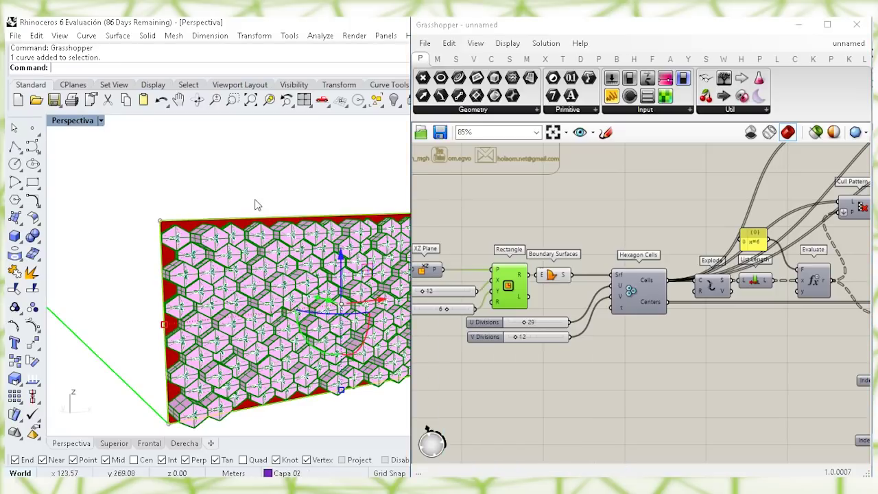
text(Extrudecrv)
key(Return)
text(4.5)
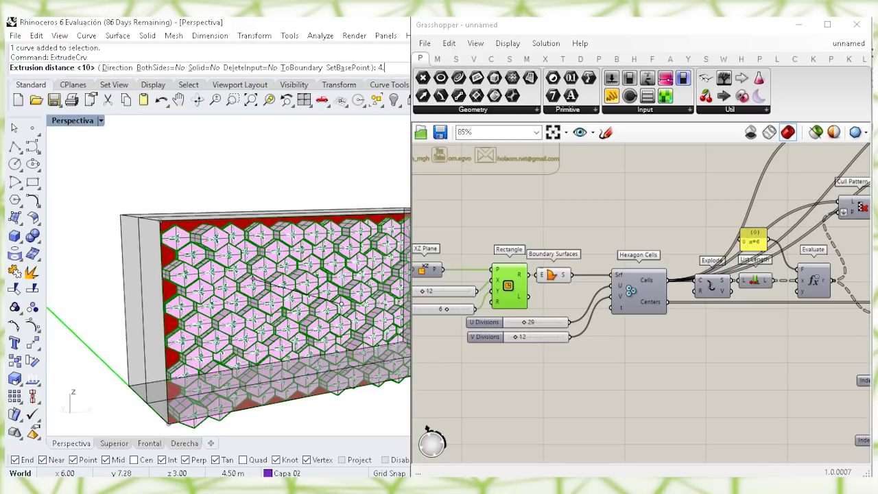
key(Return)
click(262, 172)
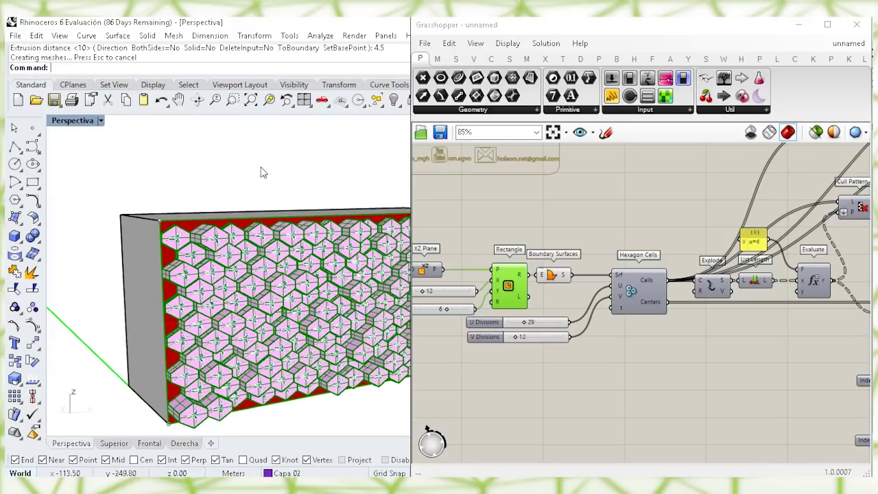
Explode the extruded box into separate surfaces and check that its floor and roof can be selected individually
click(798, 25)
right_drag(424, 208, 363, 221)
mouse_move(437, 237)
right_down()
mouse_move(392, 255)
mouse_move(421, 221)
mouse_move(434, 226)
right_up()
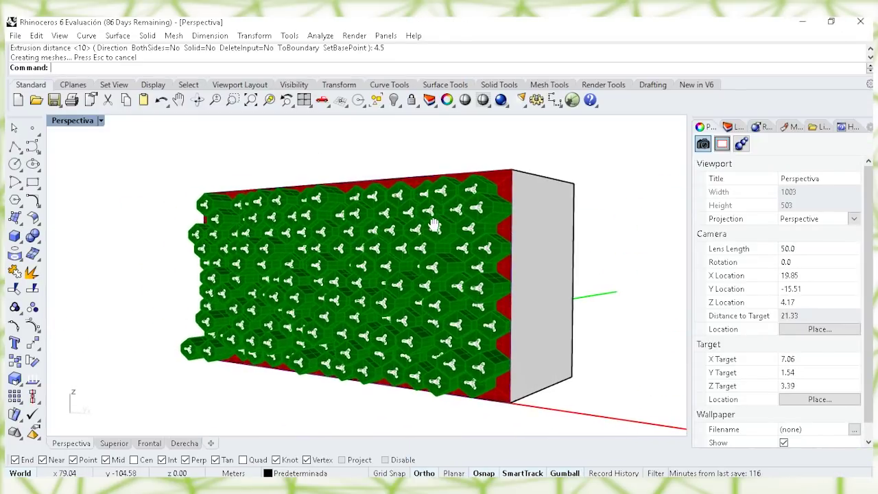
scroll(407, 215, up, 1)
right_drag(522, 199, 389, 287)
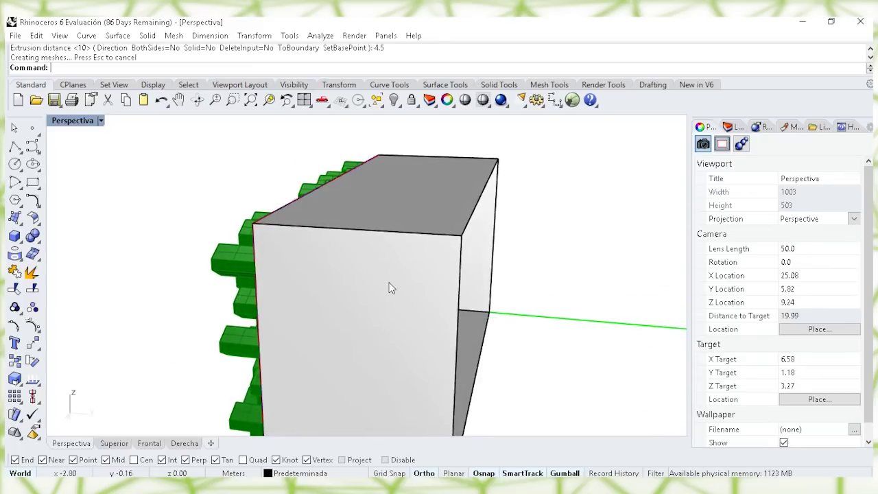
click(389, 288)
key(Return)
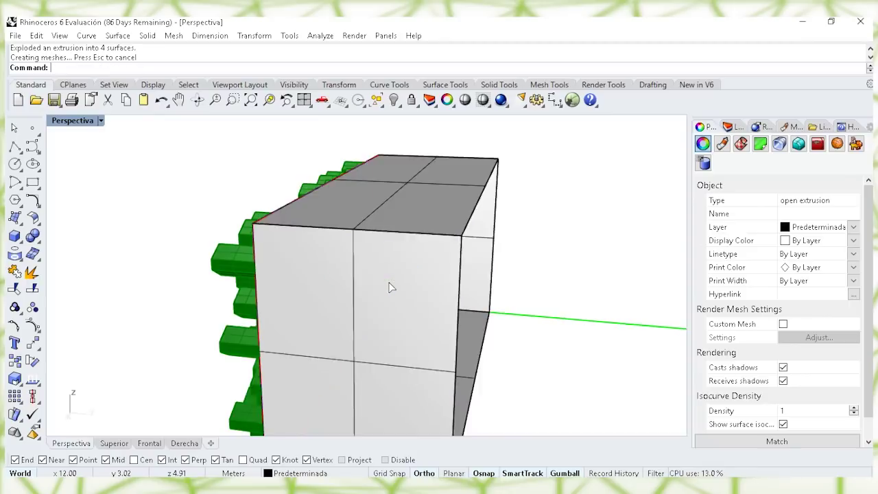
right_drag(431, 284, 457, 374)
click(458, 374)
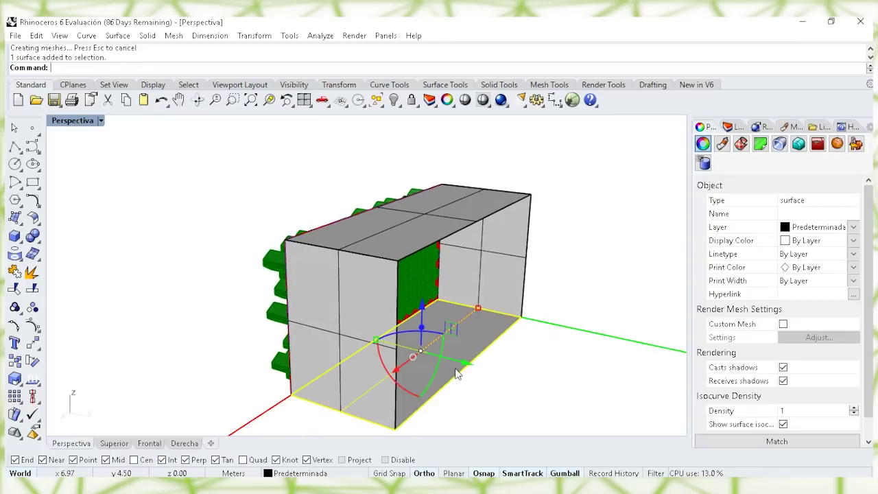
key(Escape)
click(444, 240)
key(Escape)
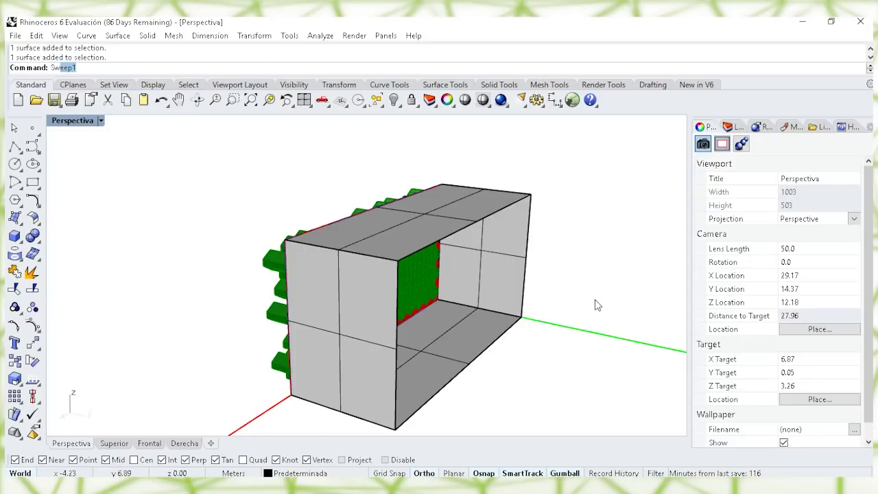
Close the open back of the box with a freeform Sweep1 surface from its edges, leaving the cross sections unchanged
click(515, 334)
key(Return)
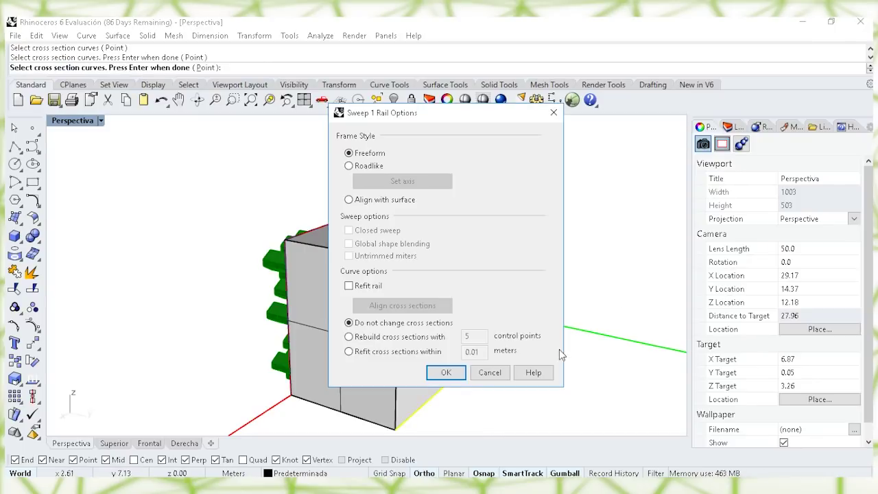
click(445, 374)
right_drag(447, 374, 502, 315)
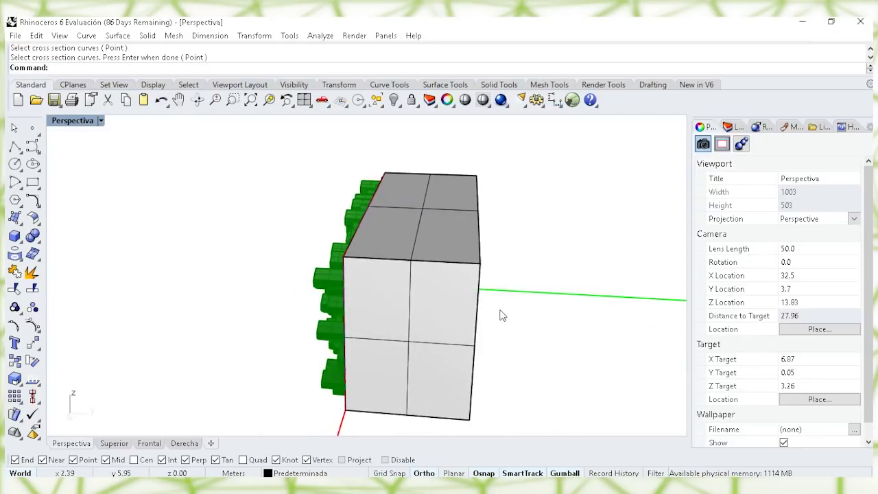
Offset the back surface outward into a solid wall with OffsetSrf at a distance of 0.12 m
right_drag(570, 302, 481, 299)
click(463, 298)
key(Return)
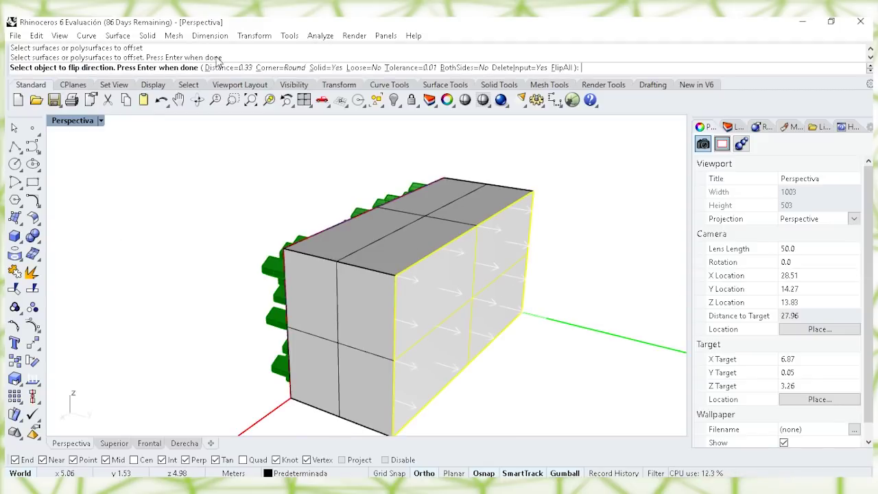
click(222, 68)
text(0.15)
key(Return)
key(Return)
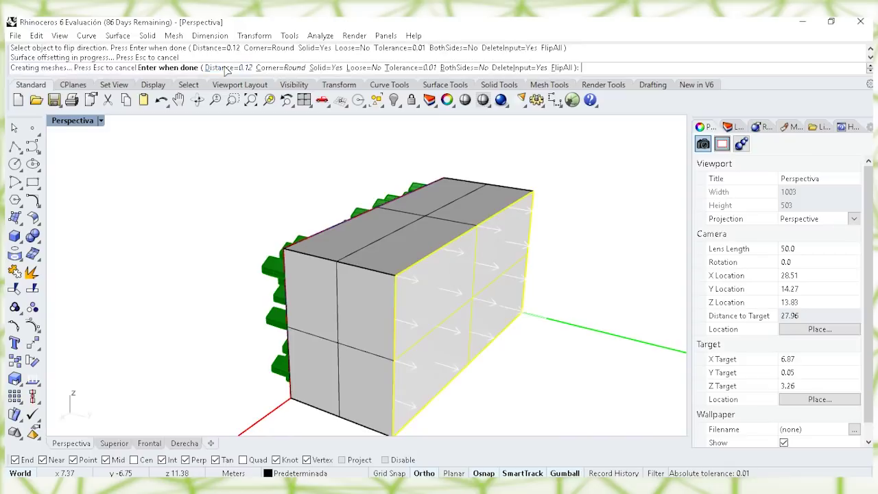
Offset the side surface at the x = 12 end outward into a 0.12 m thick solid wall
right_drag(375, 240, 506, 285)
click(506, 286)
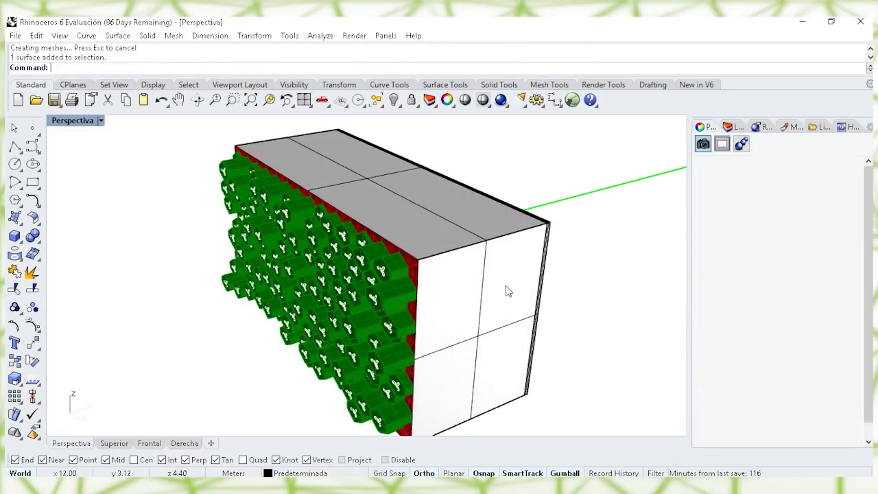
key(Return)
right_drag(567, 283, 512, 282)
key(Return)
key(Escape)
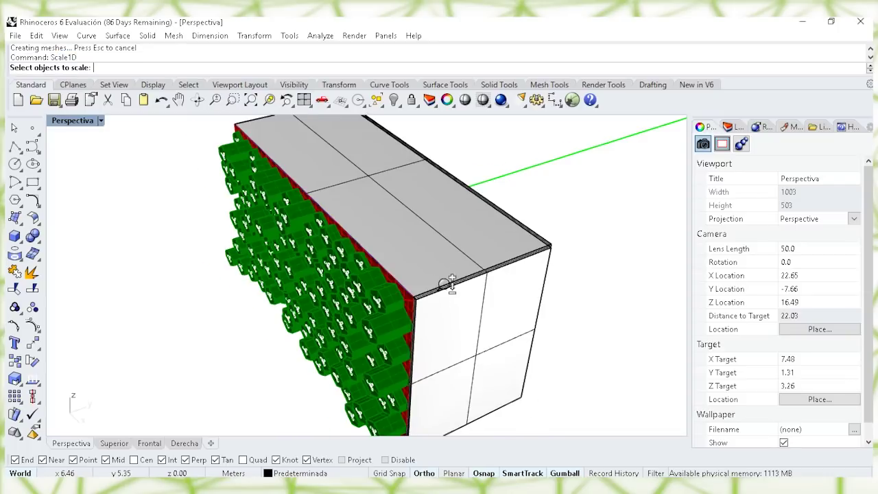
Stretch the x = 12 side wall with Scale1D from its front corner to the outer face of the back wall
scroll(448, 284, up, 2)
click(452, 299)
key(Return)
scroll(416, 284, up, 2)
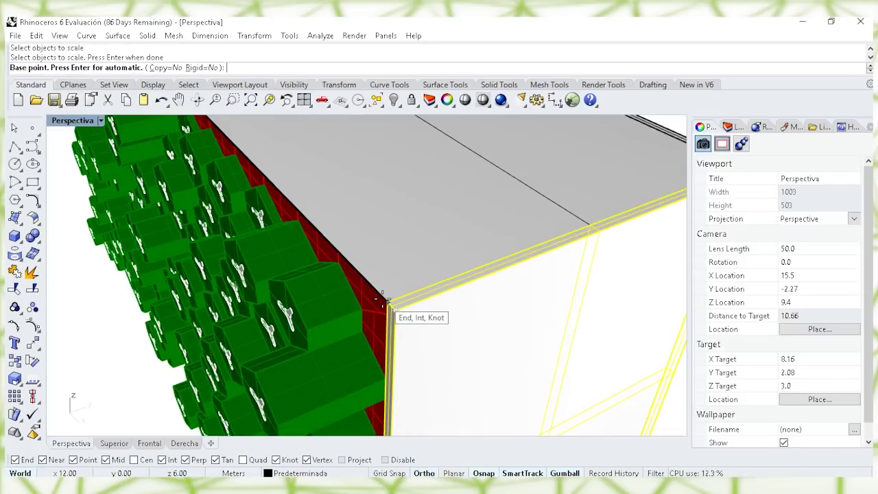
click(383, 300)
scroll(584, 227, up, 2)
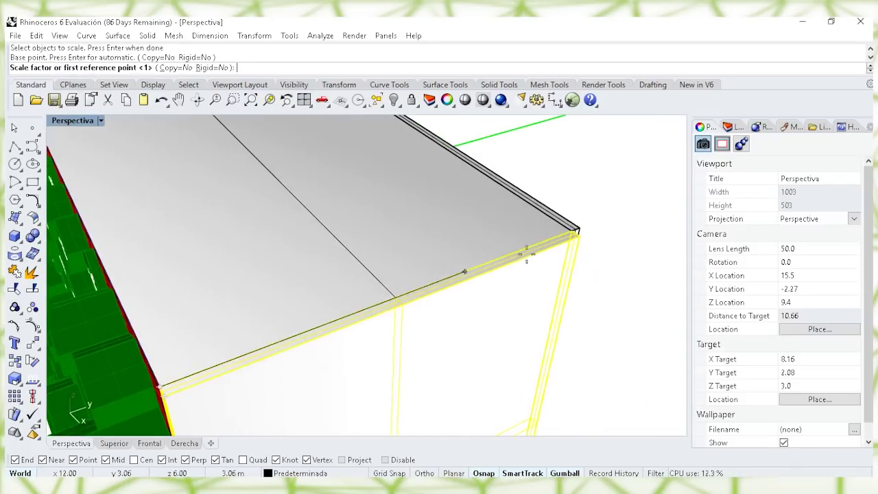
click(599, 230)
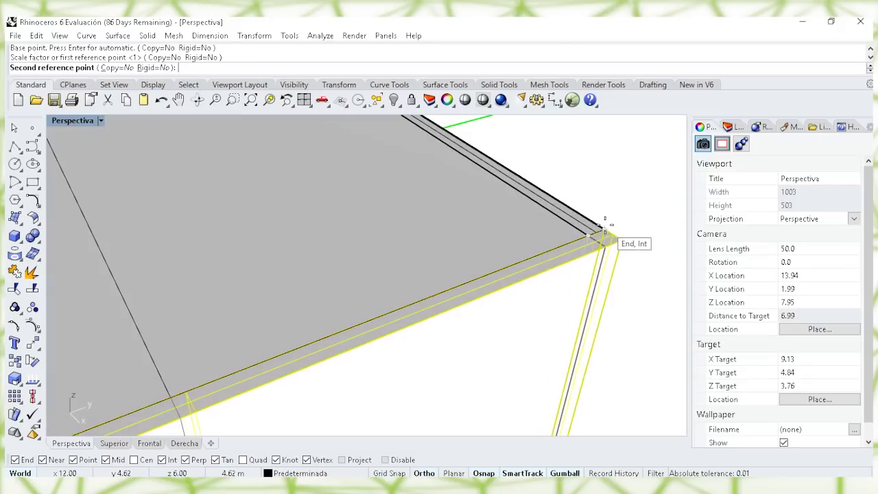
click(599, 232)
Offset the side surface at the x = 0 end outward into a 0.12 m thick solid wall
scroll(447, 323, down, 5)
right_drag(448, 324, 319, 273)
scroll(318, 271, up, 3)
click(319, 276)
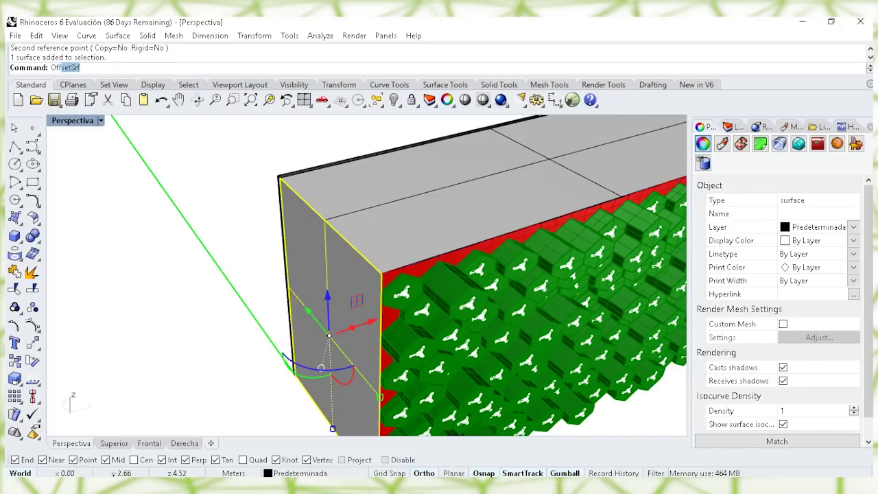
key(Return)
key(Return)
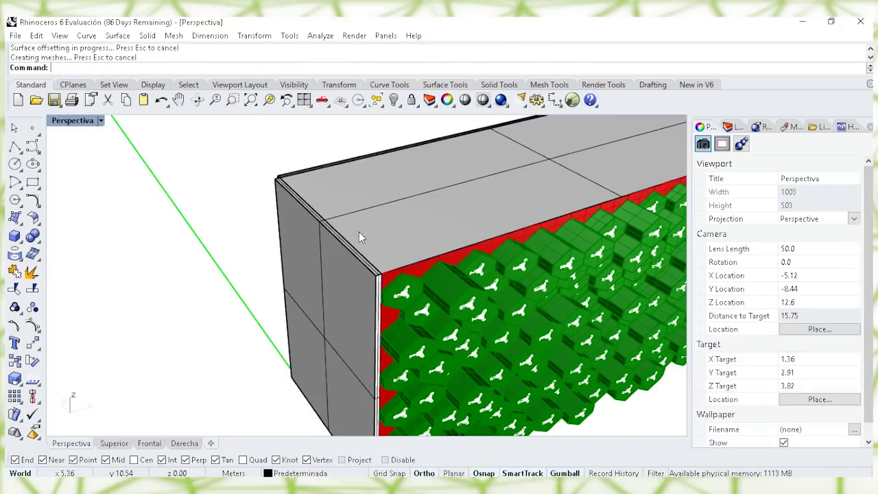
Stretch the x = 0 side wall with Scale1D from its front corner to the outer face of the back wall
key(Return)
scroll(359, 237, up, 2)
click(376, 299)
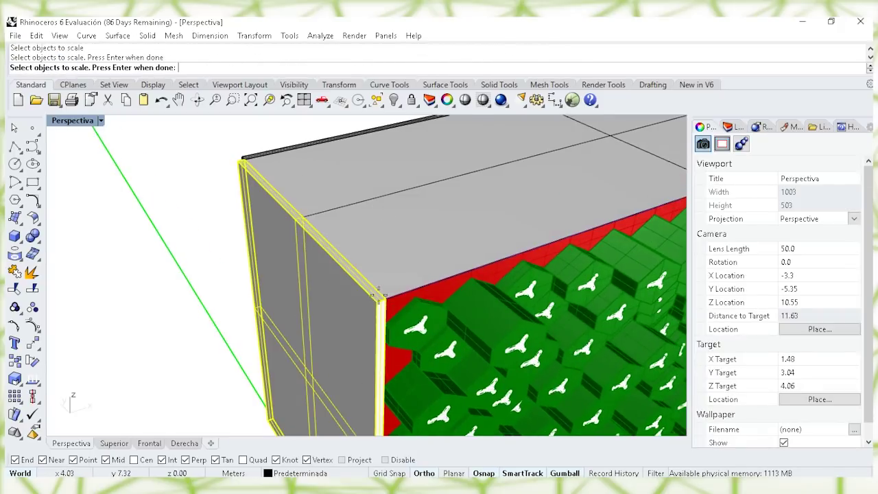
click(386, 298)
shift+right_drag(386, 298, 308, 256)
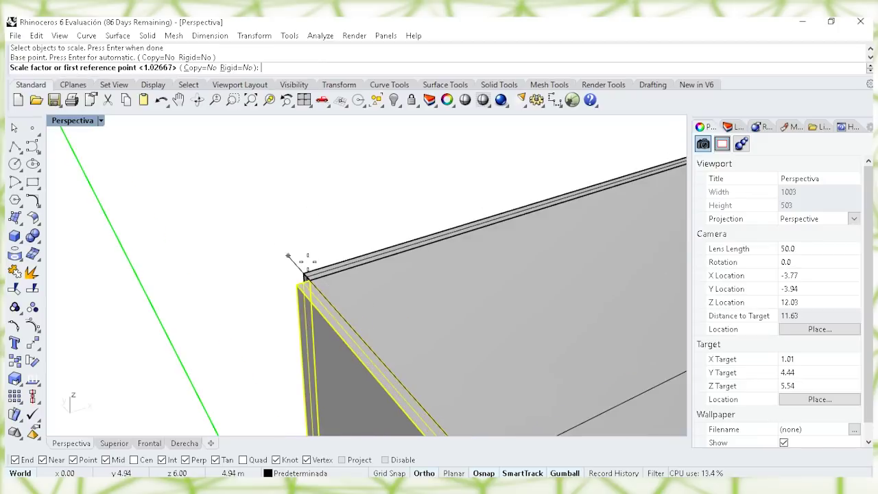
click(308, 282)
click(305, 274)
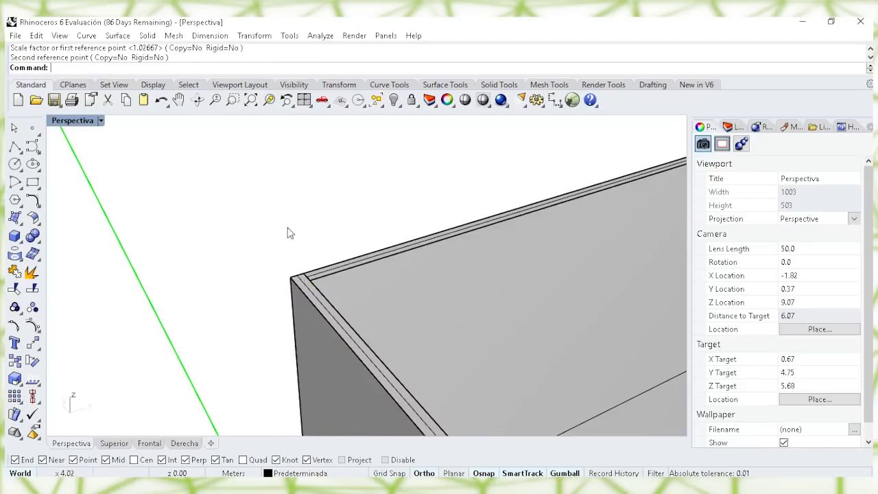
Offset the roof surface upward into a 0.12 m thick solid slab with OffsetSrf
scroll(298, 257, down, 8)
right_drag(343, 298, 293, 244)
scroll(294, 243, down, 3)
right_drag(323, 287, 374, 321)
click(366, 324)
text(OffsetSrf)
key(Return)
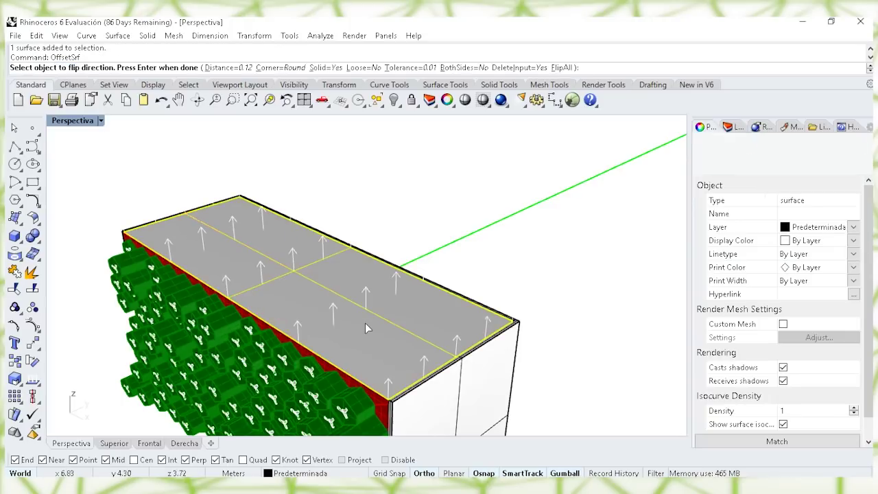
key(Return)
key(Escape)
Move the roof slab from its lower back corner to the outer corner where the x = 12 side wall meets the back wall
scroll(496, 314, up, 6)
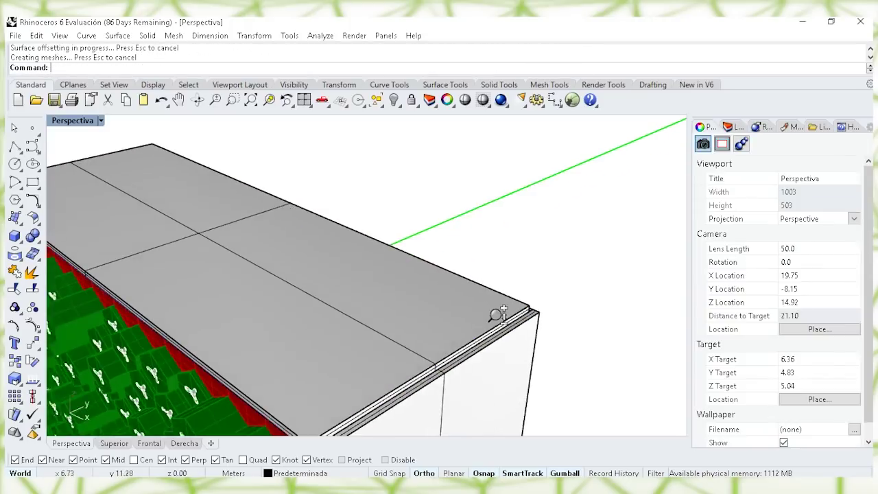
click(544, 295)
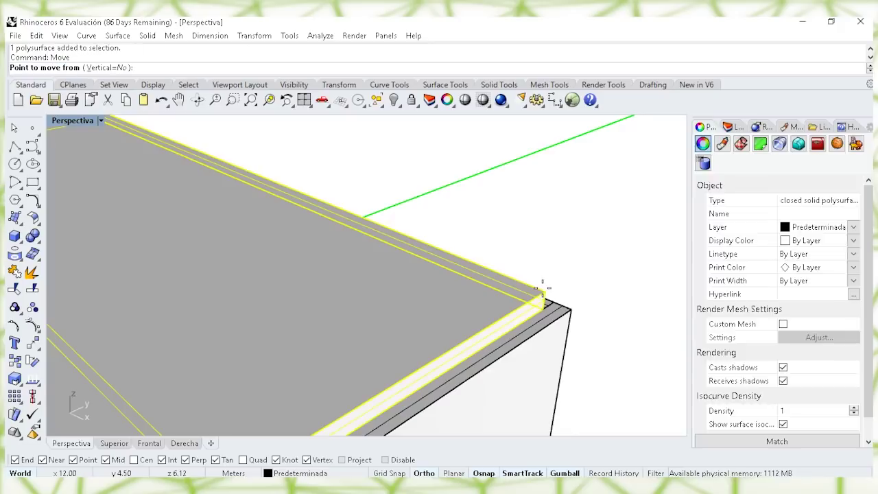
key(Return)
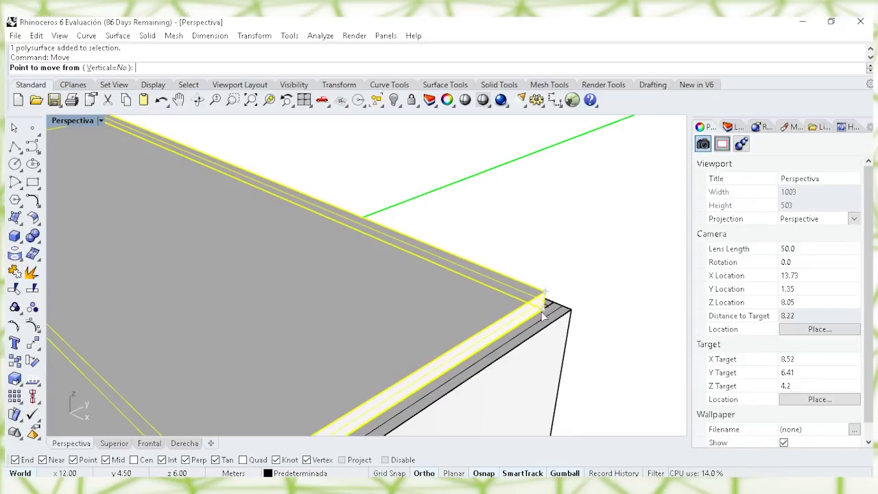
click(541, 312)
click(571, 310)
scroll(592, 266, down, 7)
key(Escape)
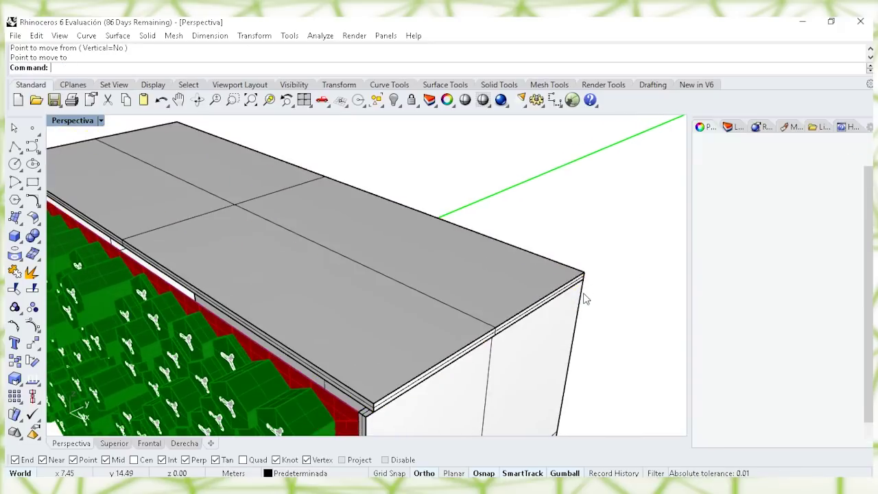
Stretch the roof slab's depth with Scale1D from its back corner to the front edge of the side wall
click(472, 289)
key(Return)
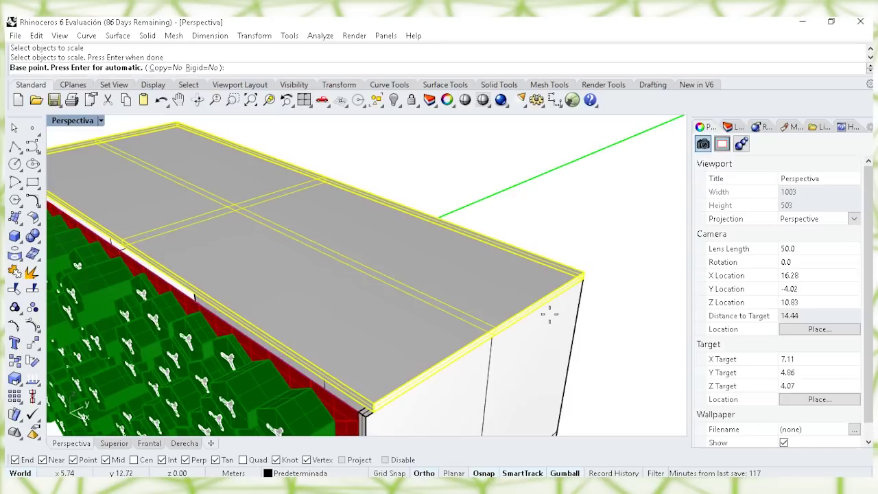
scroll(556, 306, up, 3)
click(612, 225)
scroll(612, 225, down, 4)
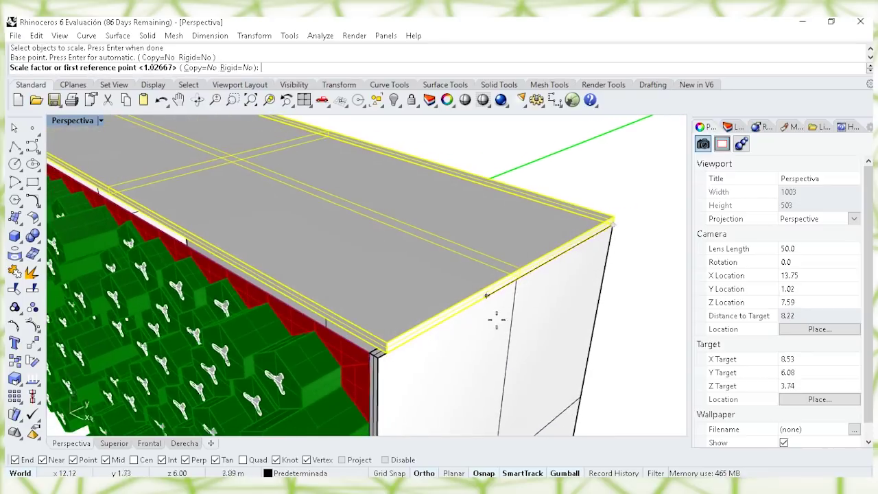
click(399, 330)
click(389, 333)
Stretch the roof slab lengthwise with Scale1D from the x = 12 end to the outer corner of the opposite side wall
right_drag(501, 317, 323, 334)
scroll(431, 313, down, 3)
right_drag(437, 281, 404, 277)
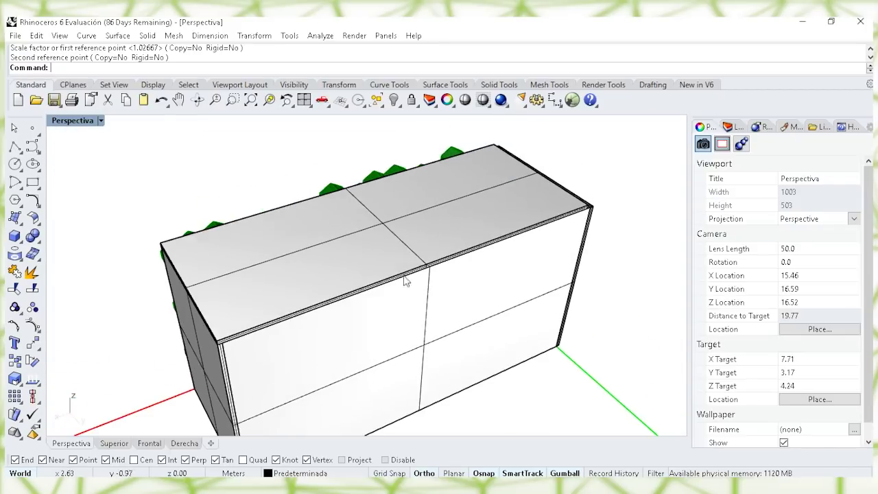
click(395, 256)
text(Sc)
key(Return)
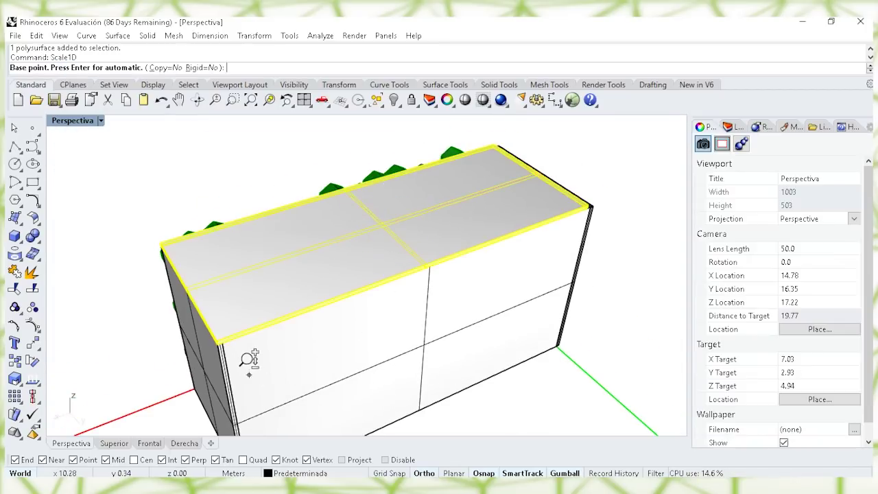
scroll(249, 360, up, 5)
click(185, 314)
right_drag(186, 315, 359, 298)
scroll(539, 305, up, 3)
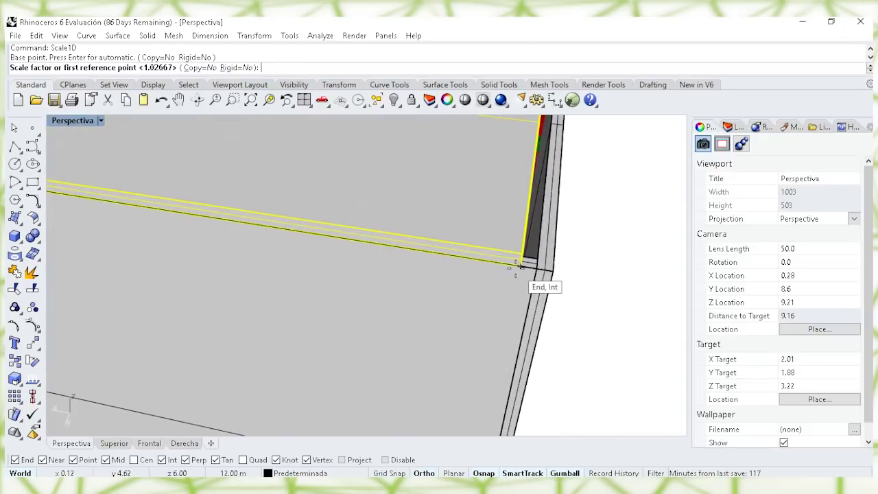
click(553, 270)
click(554, 272)
Copy the roof slab from its front corner down to the matching bottom corner of the walls as a floor slab
scroll(586, 283, down, 4)
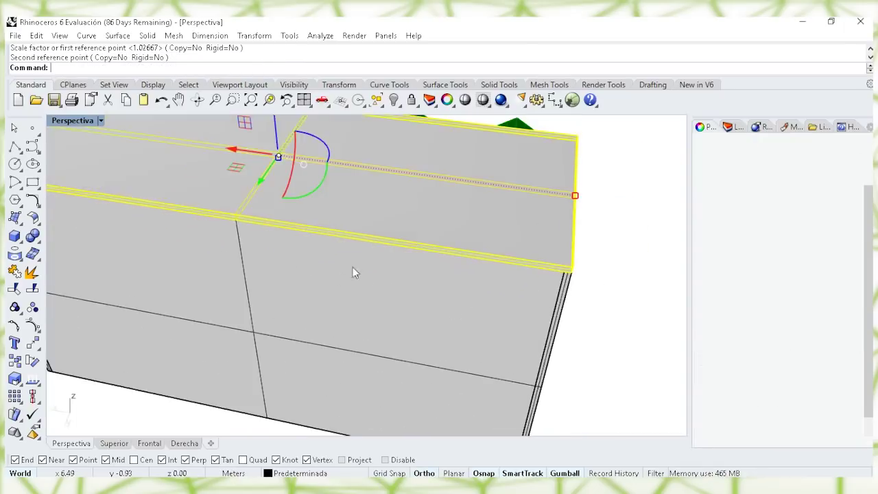
right_drag(354, 269, 529, 240)
scroll(529, 237, down, 4)
right_drag(402, 274, 526, 247)
scroll(525, 248, up, 5)
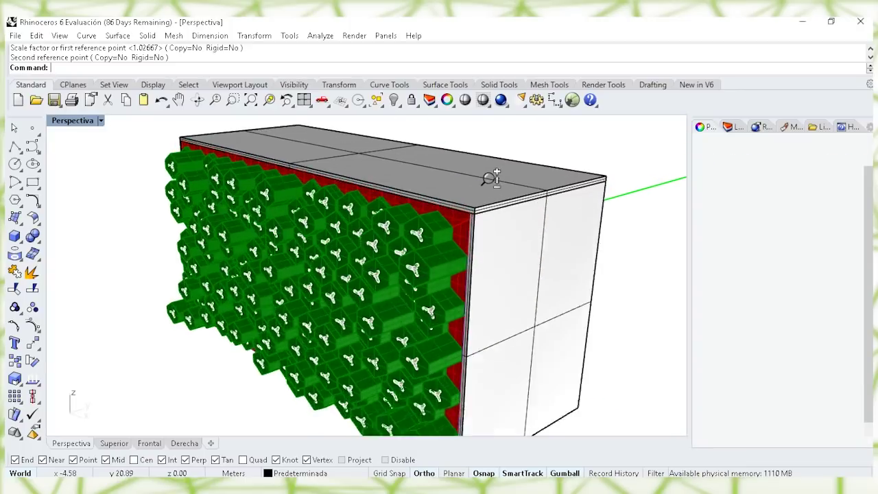
click(486, 211)
key(Return)
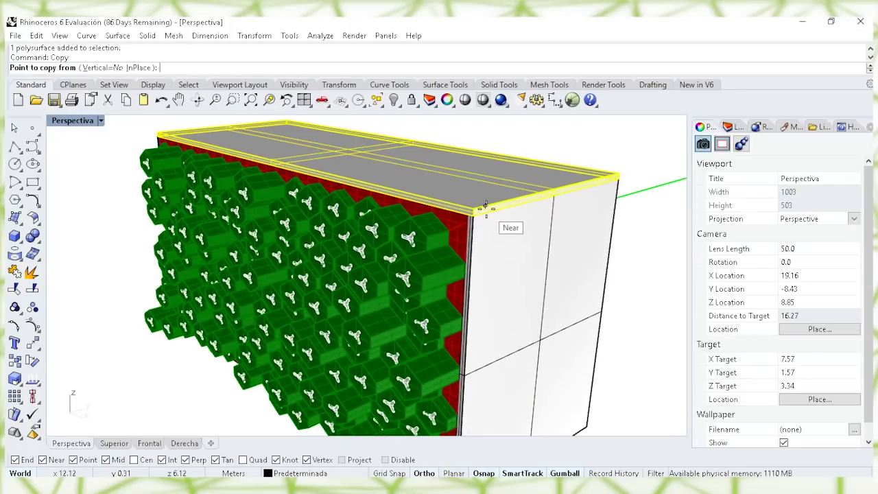
scroll(487, 213, up, 5)
click(446, 209)
scroll(452, 197, down, 8)
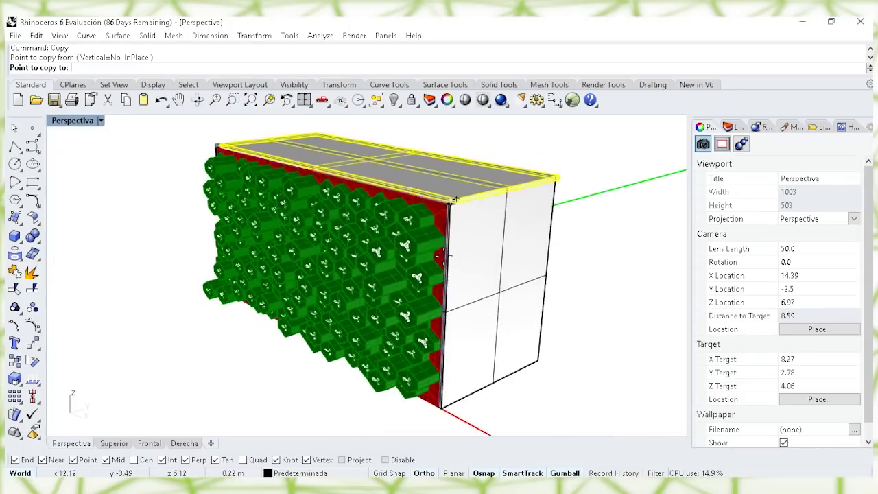
shift+right_drag(450, 404, 450, 282)
scroll(456, 261, up, 5)
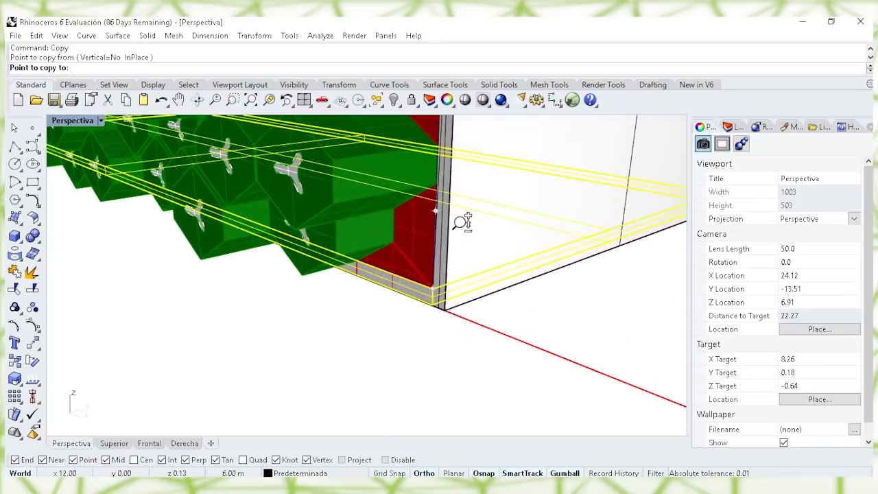
scroll(457, 336, down, 3)
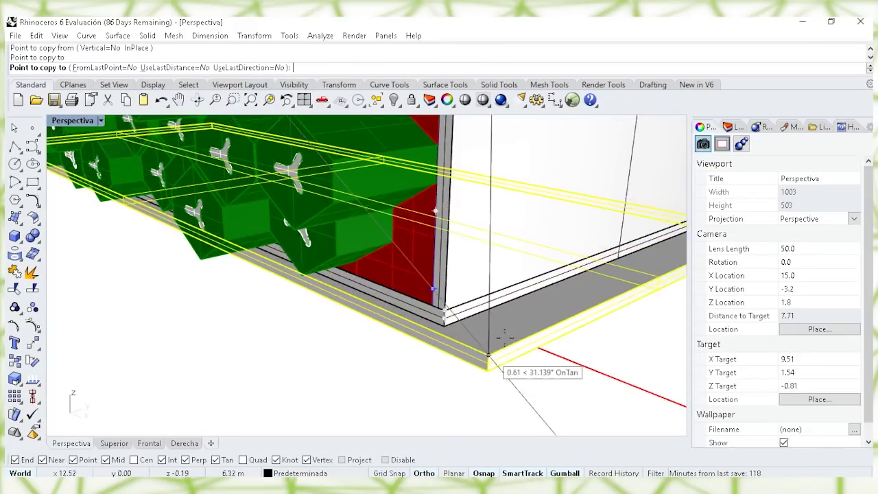
Finish the slab copy at the walls' bottom front corner and clear the selection
click(505, 342)
key(Return)
key(Escape)
Select the entire model and move it from the floor slab's lower front corner at the x = 0 end to the origin 0,0,0
scroll(437, 347, down, 3)
right_drag(438, 347, 580, 331)
mouse_move(516, 292)
shift+right_down()
mouse_move(514, 325)
mouse_move(516, 291)
shift+right_up()
scroll(508, 305, down, 4)
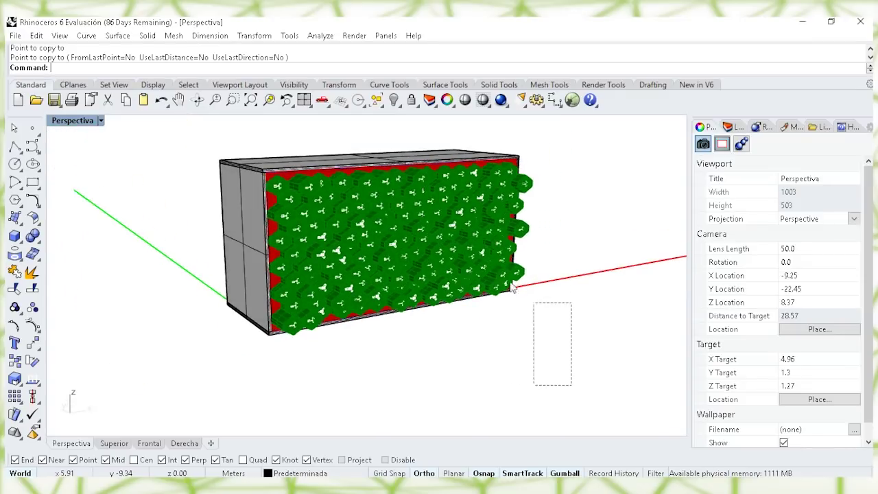
drag(172, 139, 175, 140)
key(Return)
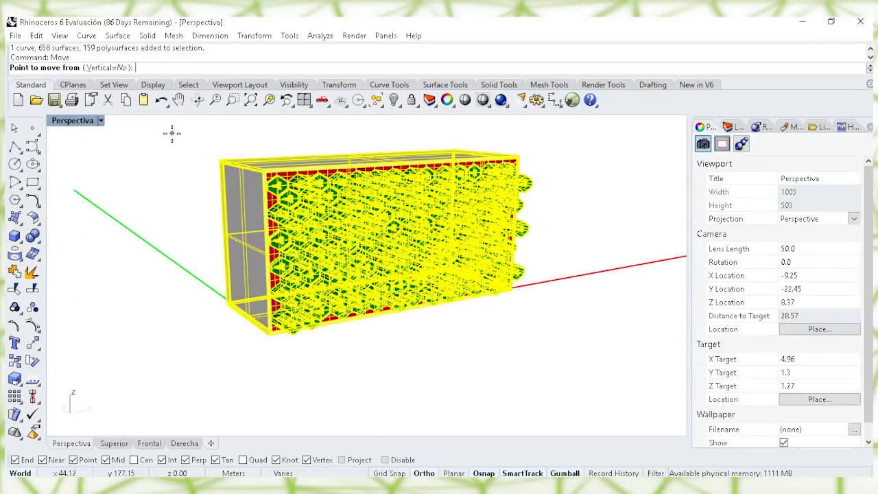
scroll(274, 350, up, 6)
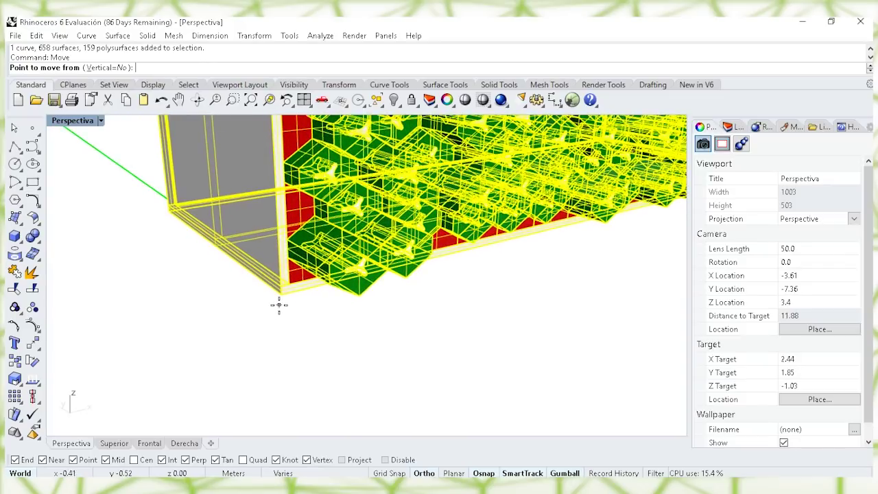
click(281, 299)
text(0)
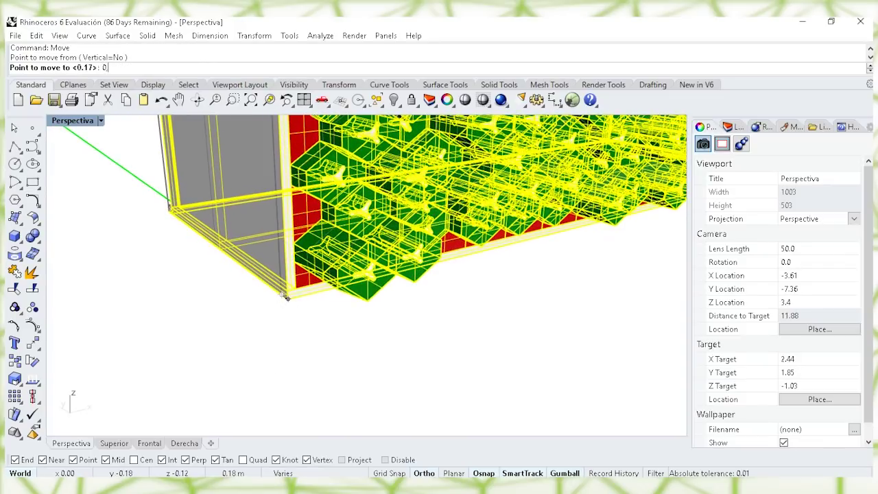
text(,0,0)
key(Return)
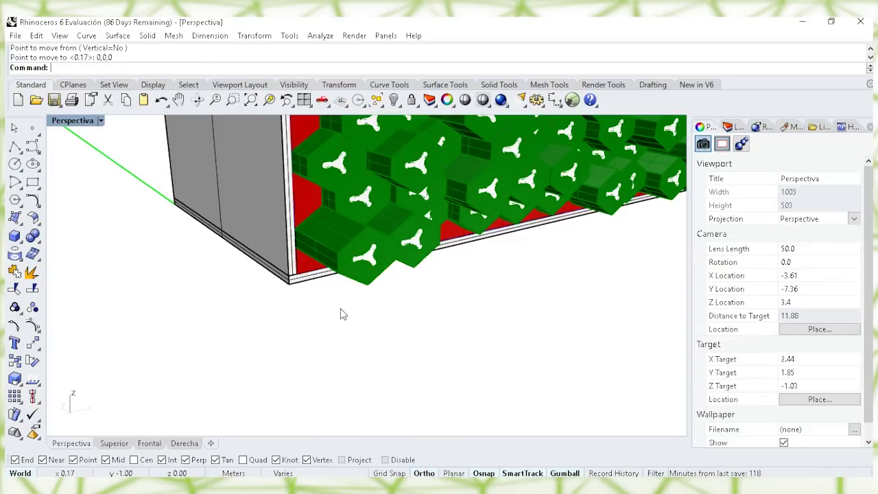
scroll(357, 297, down, 3)
right_drag(357, 298, 309, 285)
scroll(391, 302, down, 3)
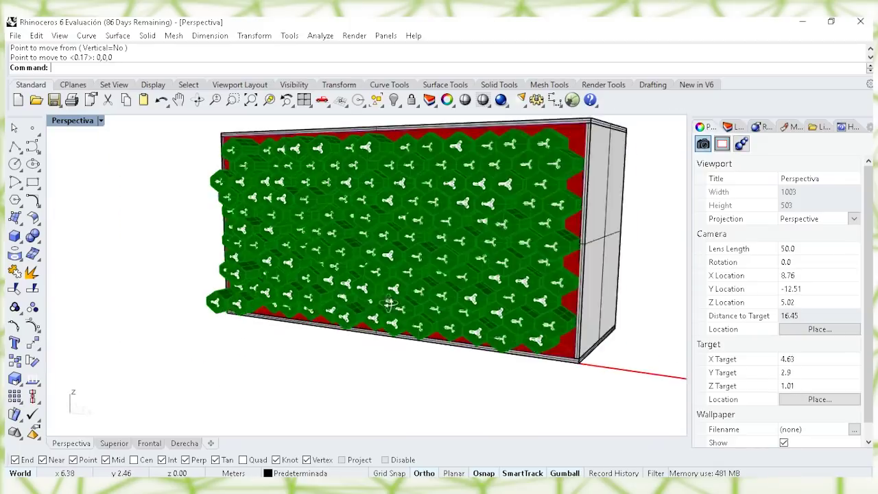